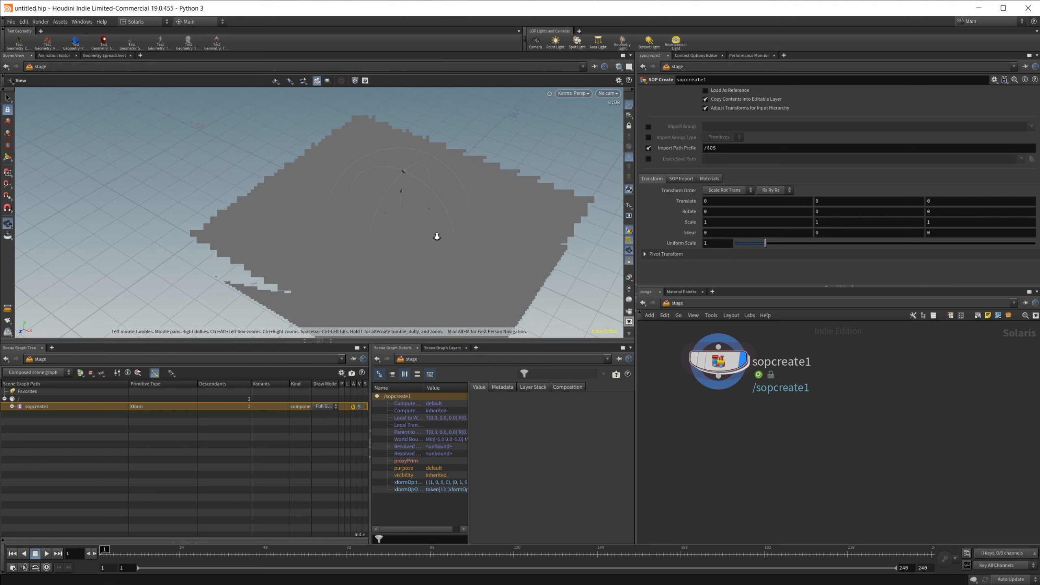
Inspect the grid and UV Flatten network inside the SOP Create node, and return to the stage.
{"action": "double_click", "coordinate": [723, 367]}
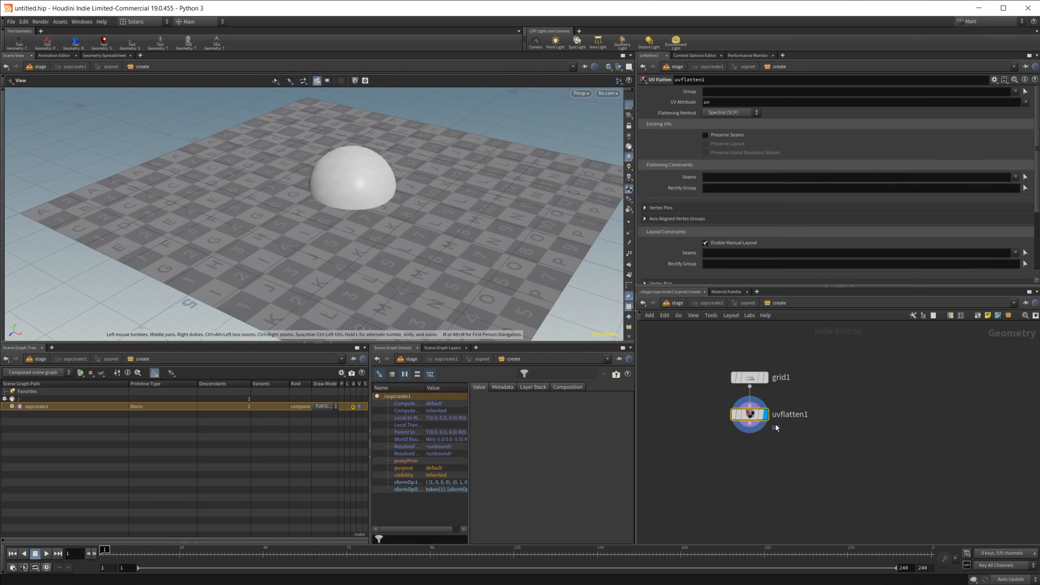
{"action": "key", "text": "u"}
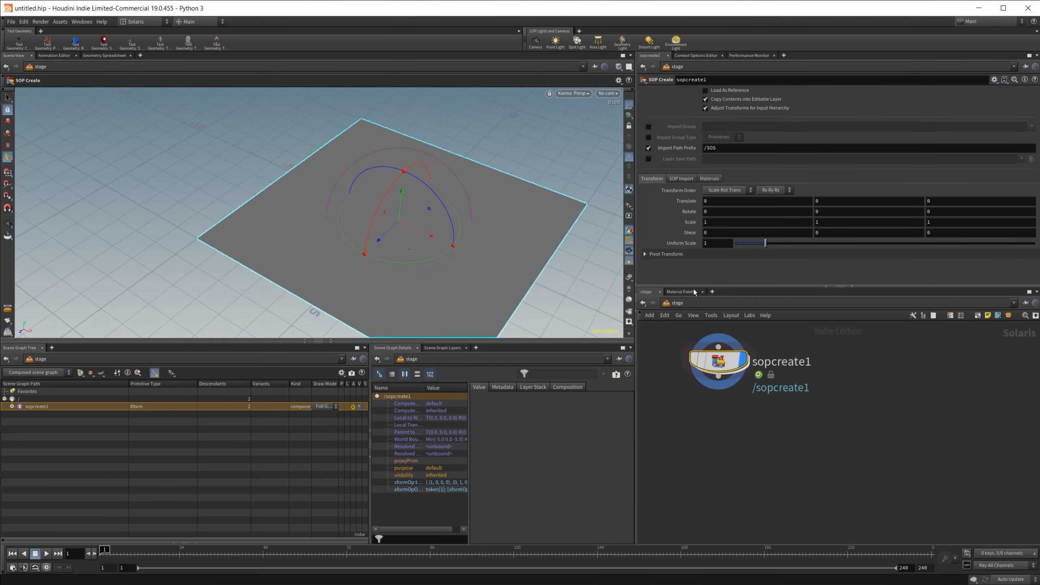
{"action": "left_click_drag", "start_coordinate": [473, 270], "coordinate": [487, 262], "text": "alt"}
{"action": "middle_click_drag", "start_coordinate": [487, 263], "coordinate": [461, 252], "text": "alt"}
{"action": "scroll", "coordinate": [746, 427], "scroll_direction": "down", "scroll_amount": 1}
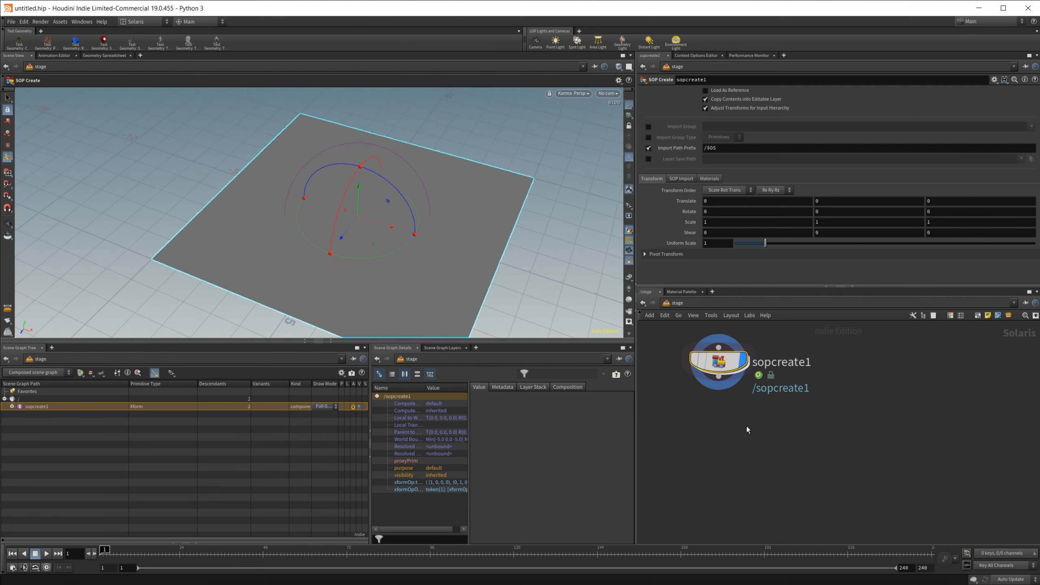
Add a Material Library node below the SOP Create node and connect the SOP Create output to its input.
{"action": "key", "text": "Tab"}
{"action": "type", "text": "mate"}
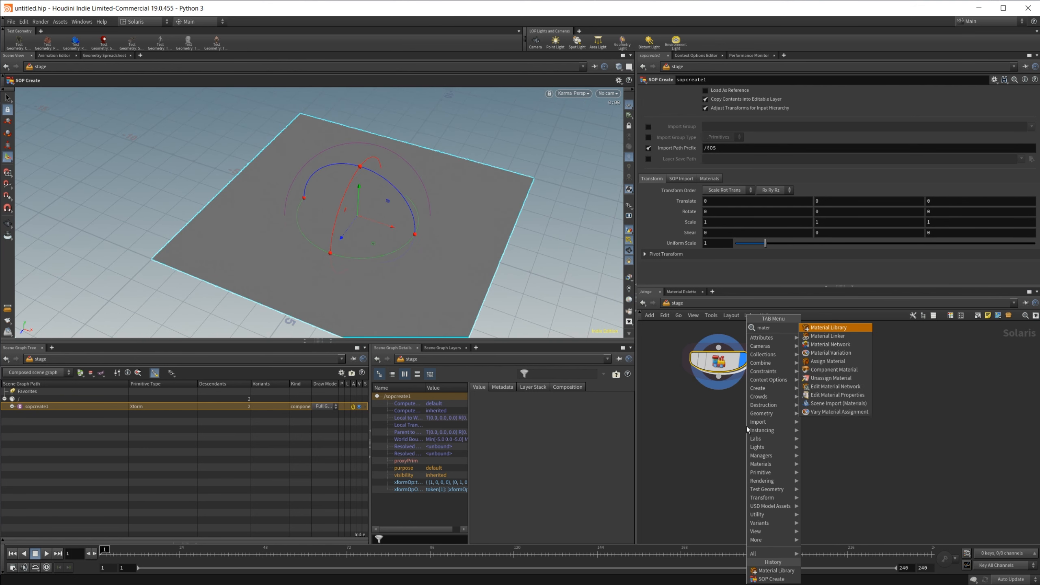
{"action": "key", "text": "Return"}
{"action": "left_click", "coordinate": [724, 441]}
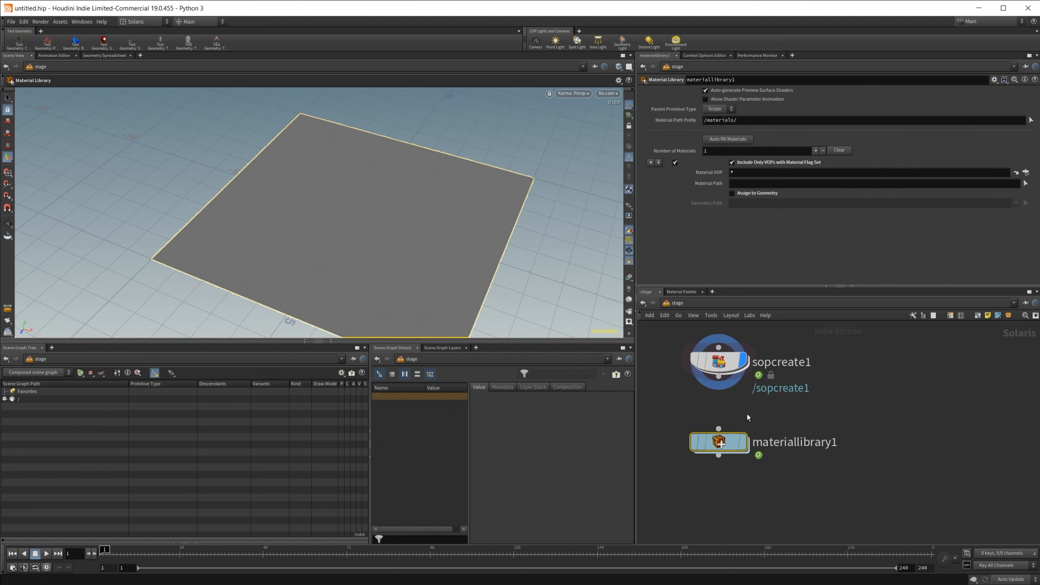
{"action": "left_click_drag", "start_coordinate": [720, 387], "coordinate": [719, 428]}
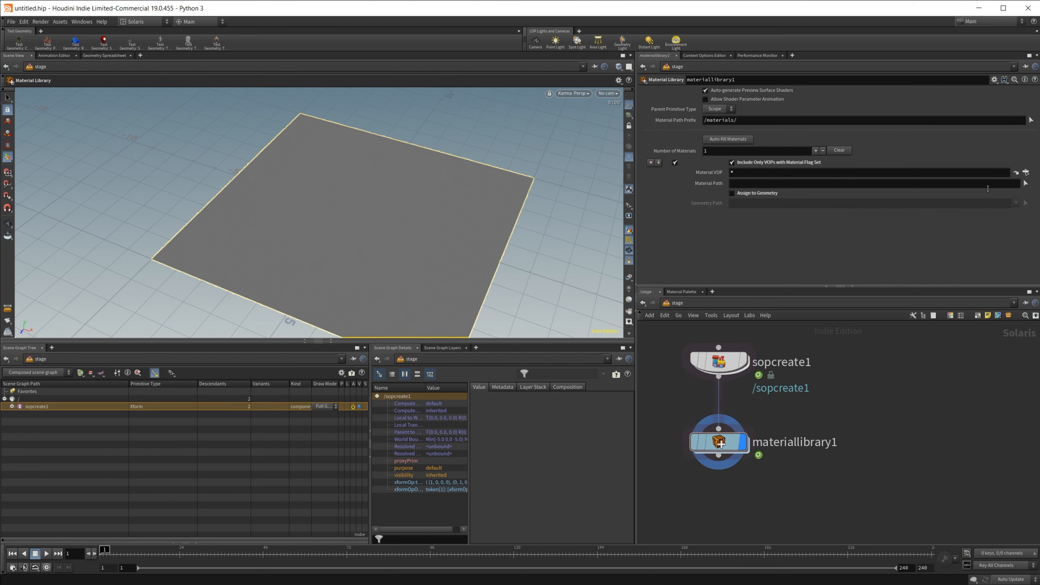
Enable Assign to Geometry on the material library, pick the geometry path, and enter the library's material network.
{"action": "left_click", "coordinate": [762, 193]}
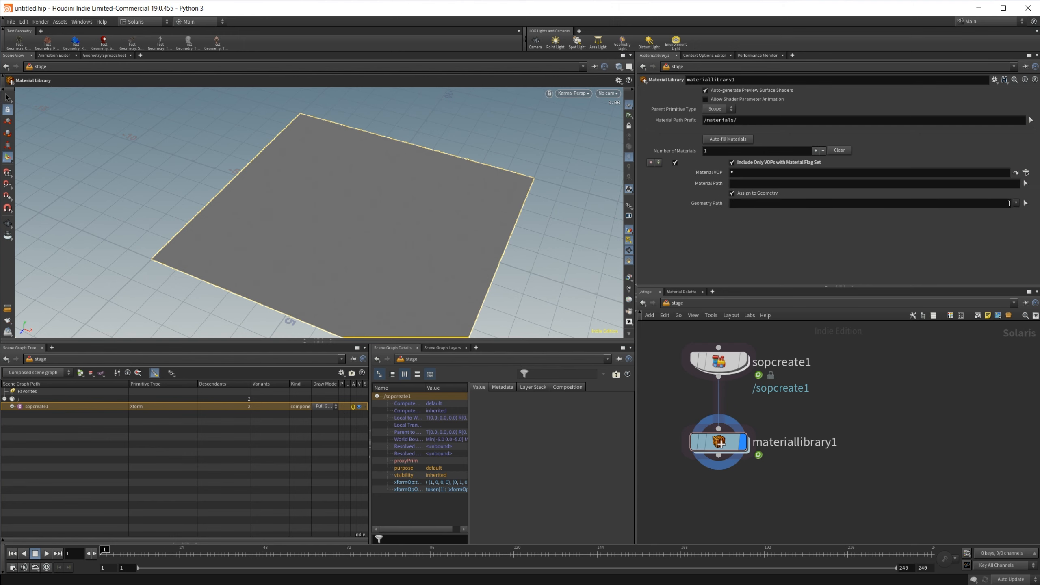
{"action": "left_click", "coordinate": [1026, 202]}
{"action": "double_click", "coordinate": [731, 445]}
{"action": "key", "text": "Tab"}
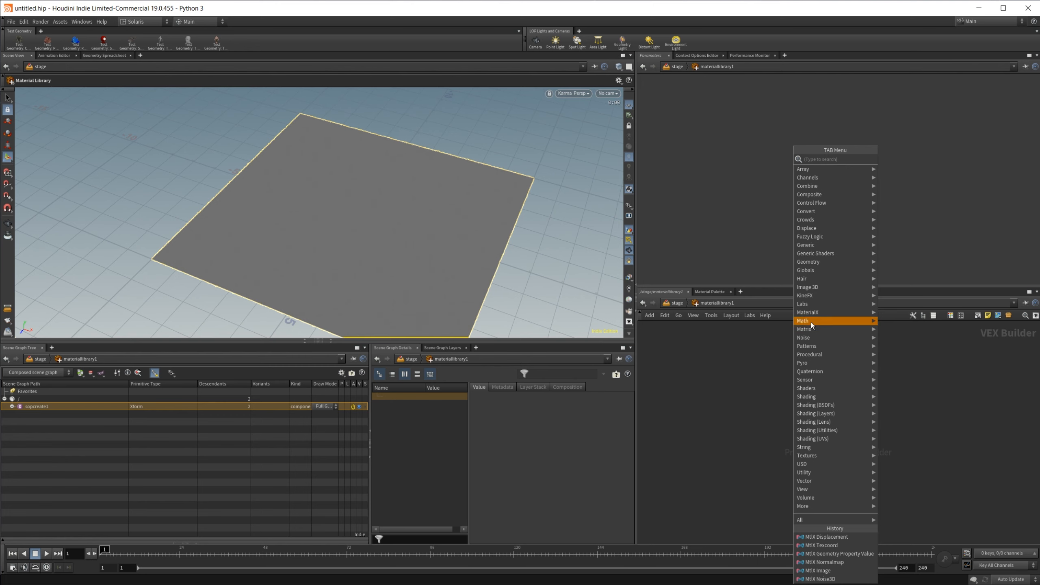
{"action": "mouse_move", "coordinate": [815, 314]}
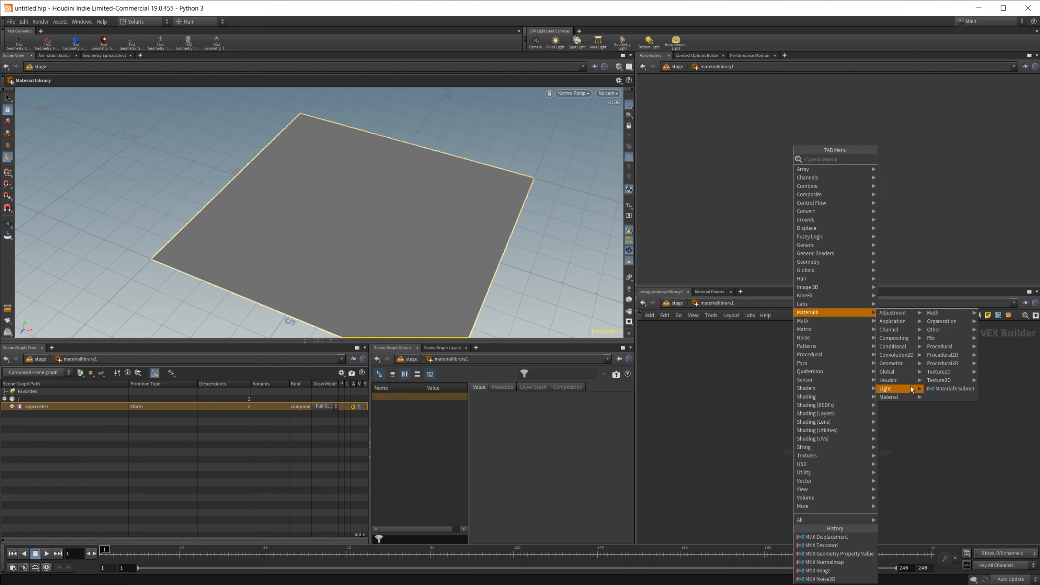
{"action": "mouse_move", "coordinate": [893, 379]}
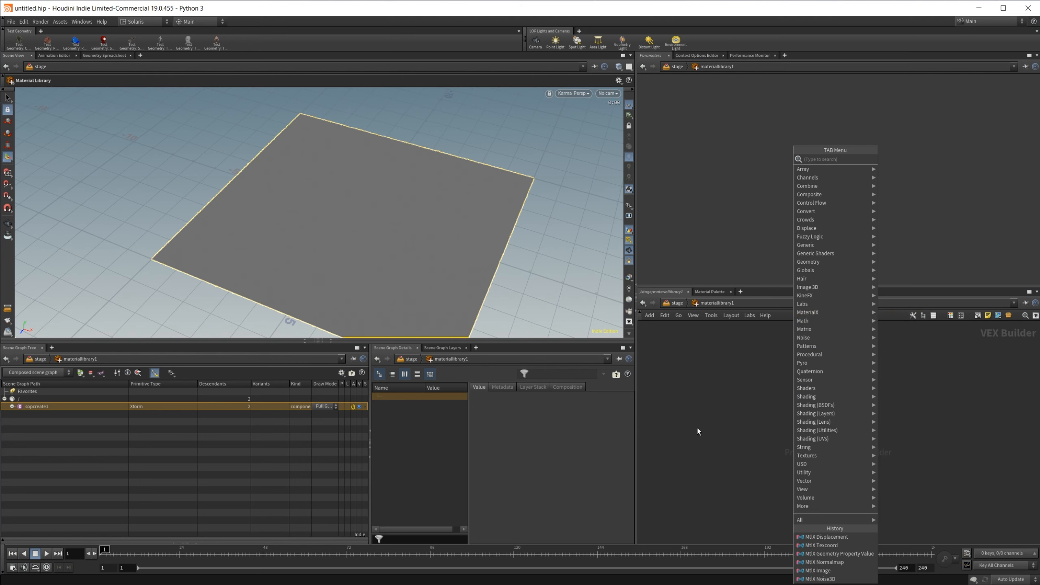
{"action": "key", "text": "Escape"}
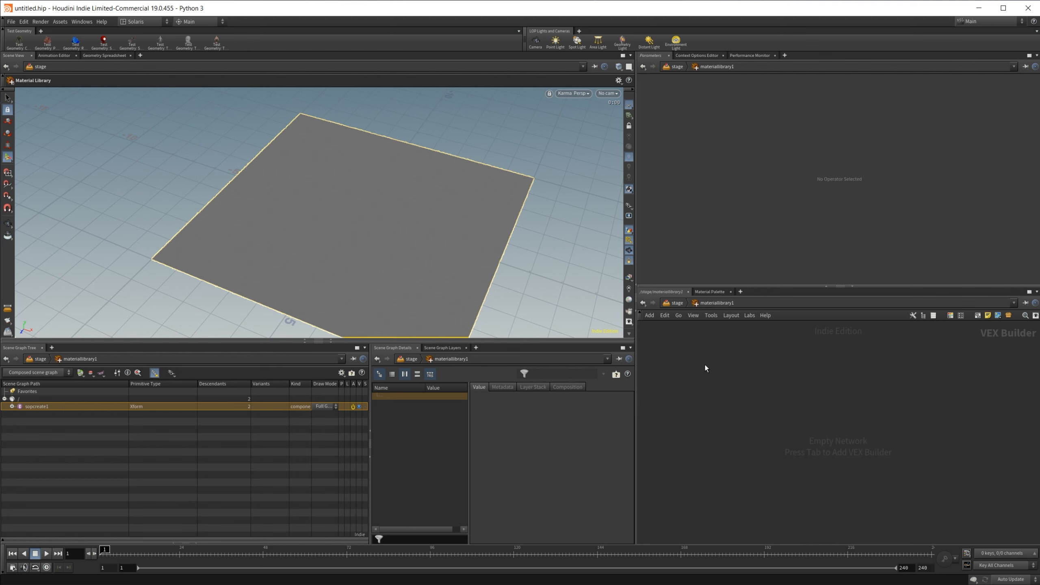
Add a MtlX Surface Material node to the empty material network.
{"action": "key", "text": "Tab"}
{"action": "mouse_move", "coordinate": [727, 330]}
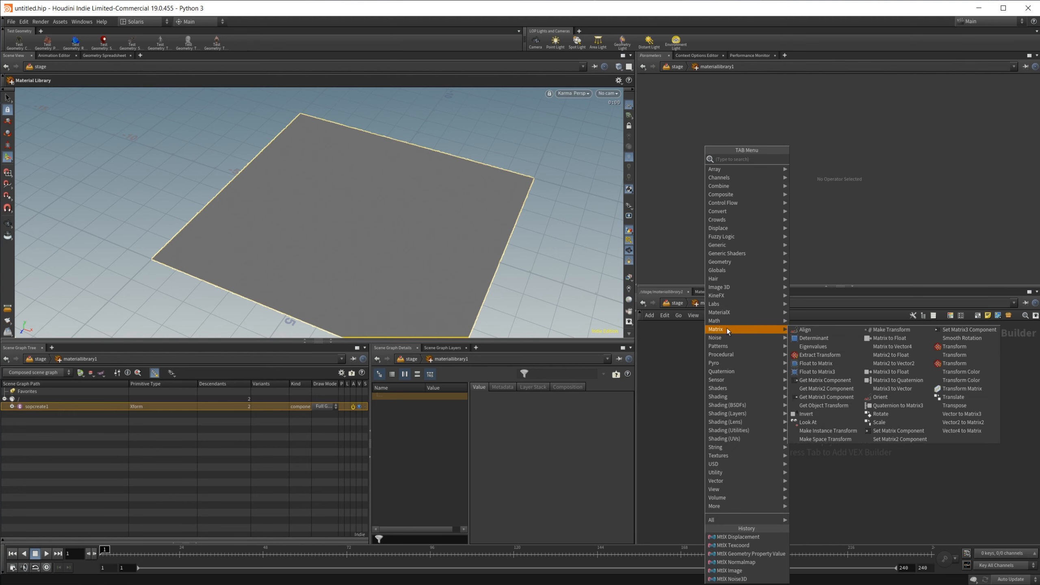
{"action": "mouse_move", "coordinate": [804, 399]}
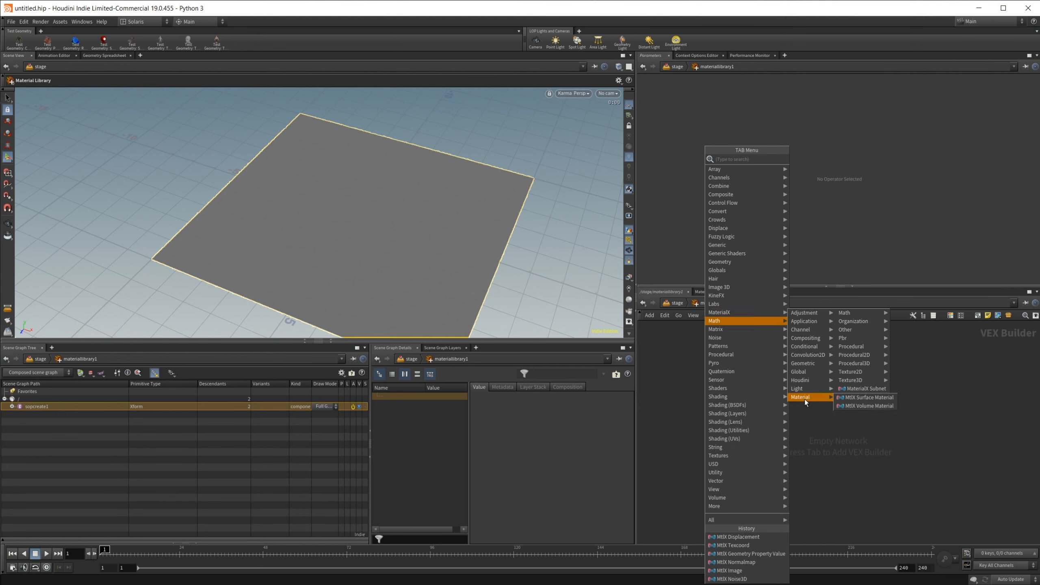
{"action": "left_click", "coordinate": [844, 398]}
{"action": "left_click", "coordinate": [809, 390]}
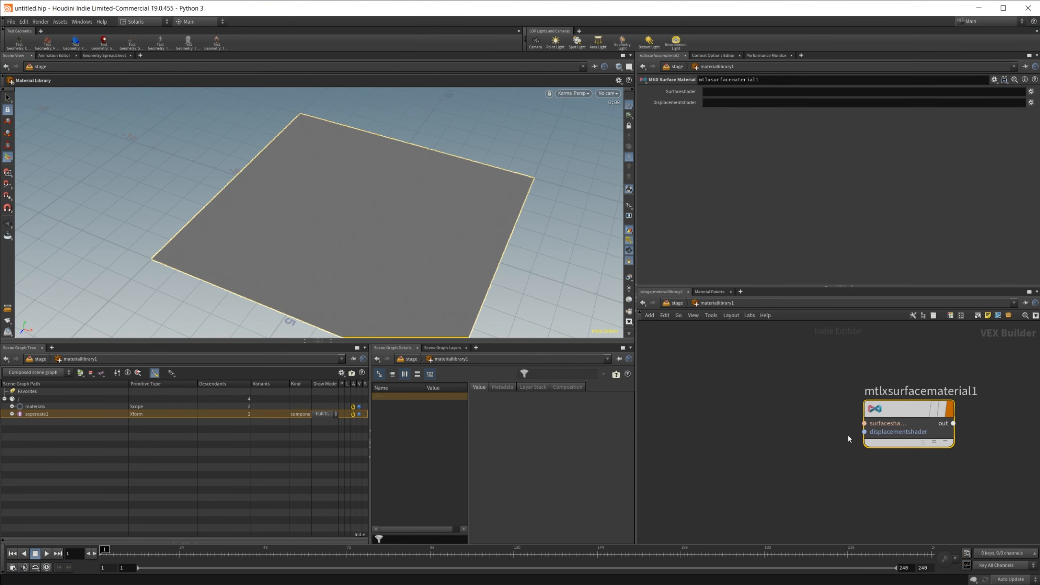
Add a MtlX Standard Surface node and connect its output to the surface material's surfaceshader input.
{"action": "scroll", "coordinate": [729, 423], "scroll_direction": "down", "scroll_amount": 3}
{"action": "key", "text": "Tab"}
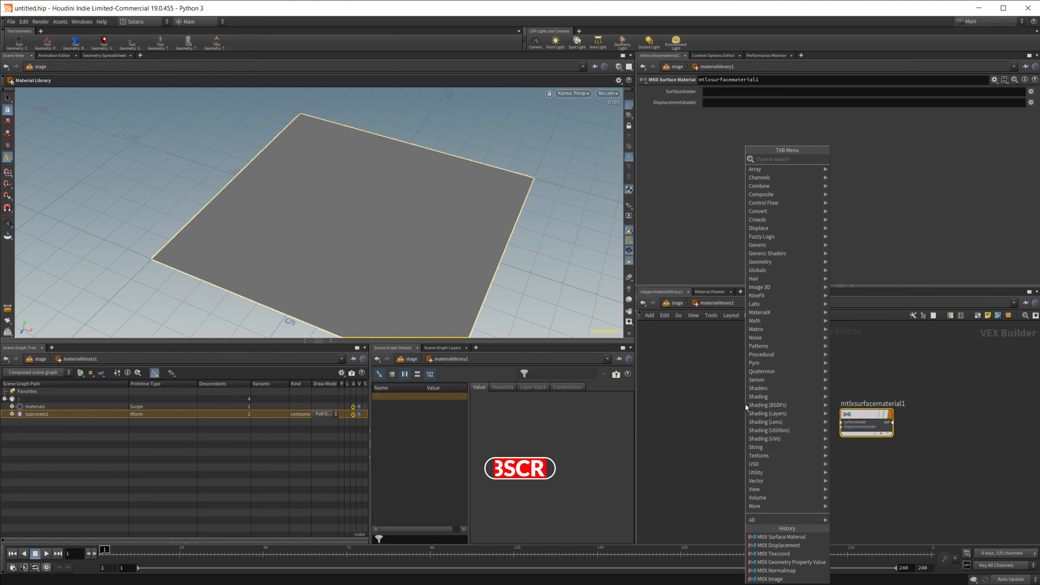
{"action": "type", "text": "mtl"}
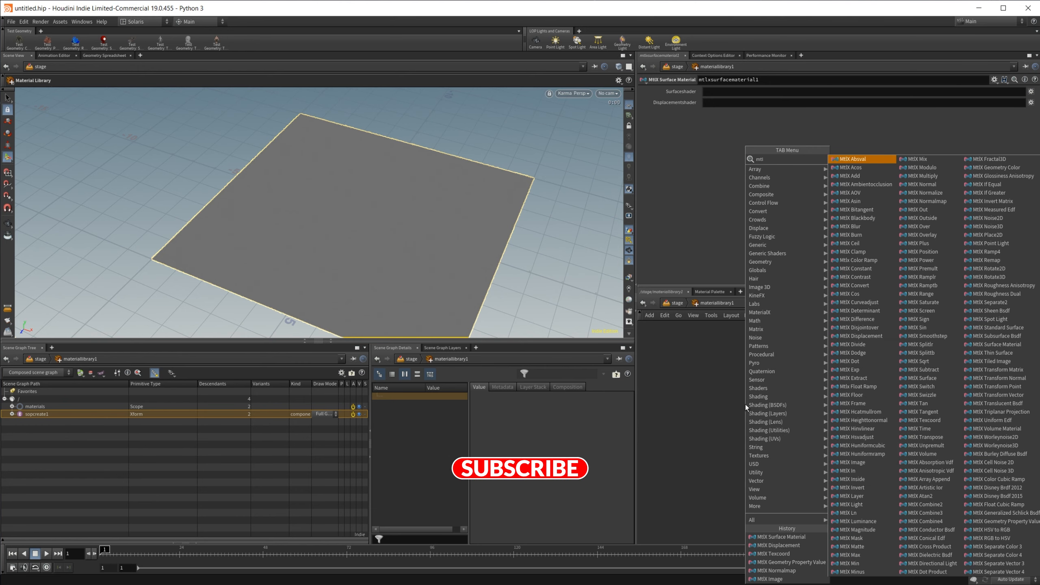
{"action": "type", "text": "xst"}
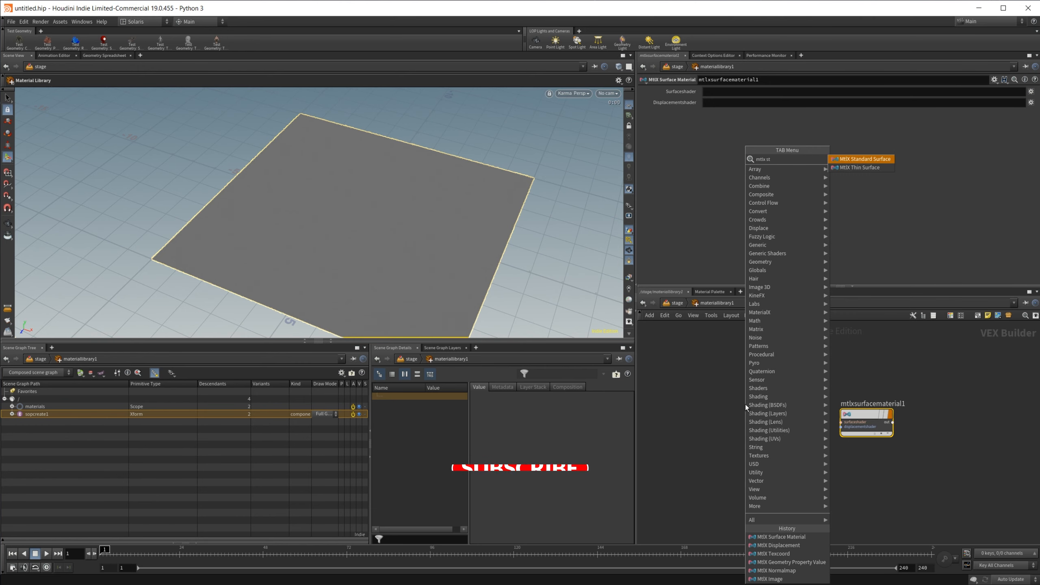
{"action": "key", "text": "Return"}
{"action": "left_click", "coordinate": [745, 404]}
{"action": "left_click", "coordinate": [765, 396]}
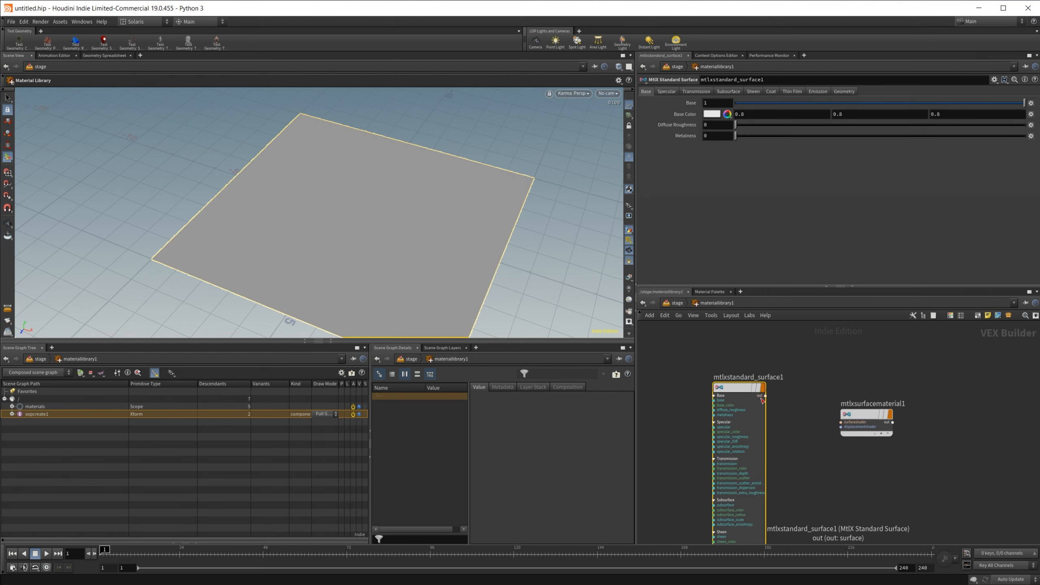
{"action": "left_click", "coordinate": [833, 419]}
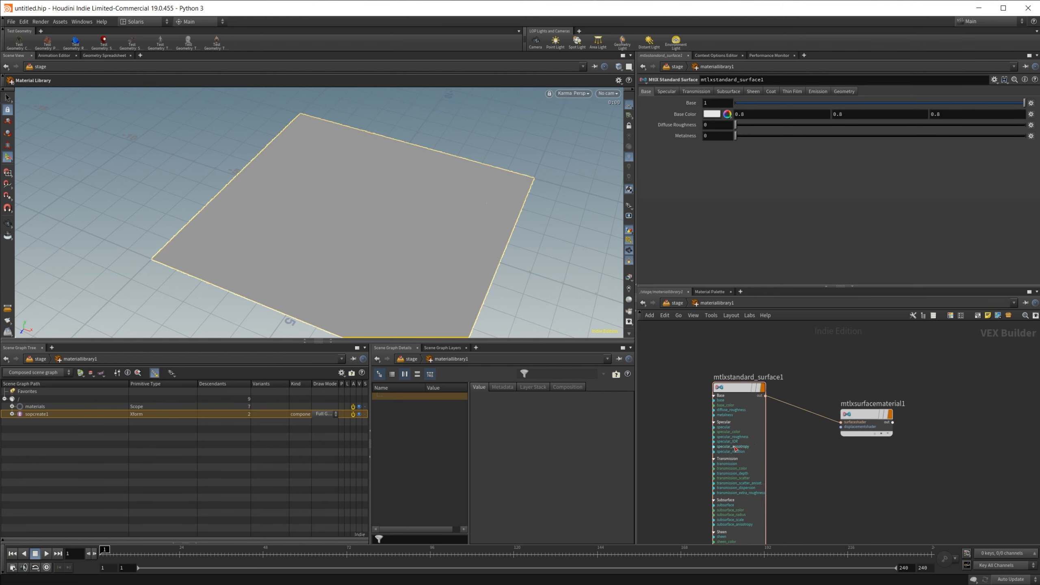
Add a MtlX Image node to the input side of the standard surface shader.
{"action": "middle_click_drag", "start_coordinate": [699, 432], "coordinate": [802, 419]}
{"action": "scroll", "coordinate": [793, 421], "scroll_direction": "down", "scroll_amount": 3}
{"action": "scroll", "coordinate": [781, 430], "scroll_direction": "up", "scroll_amount": 3}
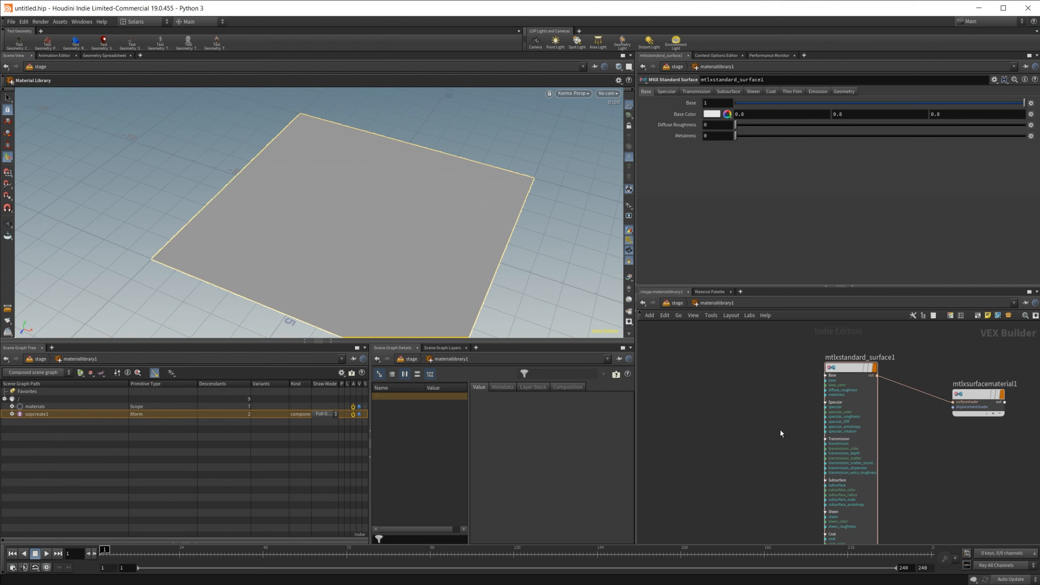
{"action": "middle_click_drag", "start_coordinate": [722, 377], "coordinate": [772, 382]}
{"action": "key", "text": "Tab"}
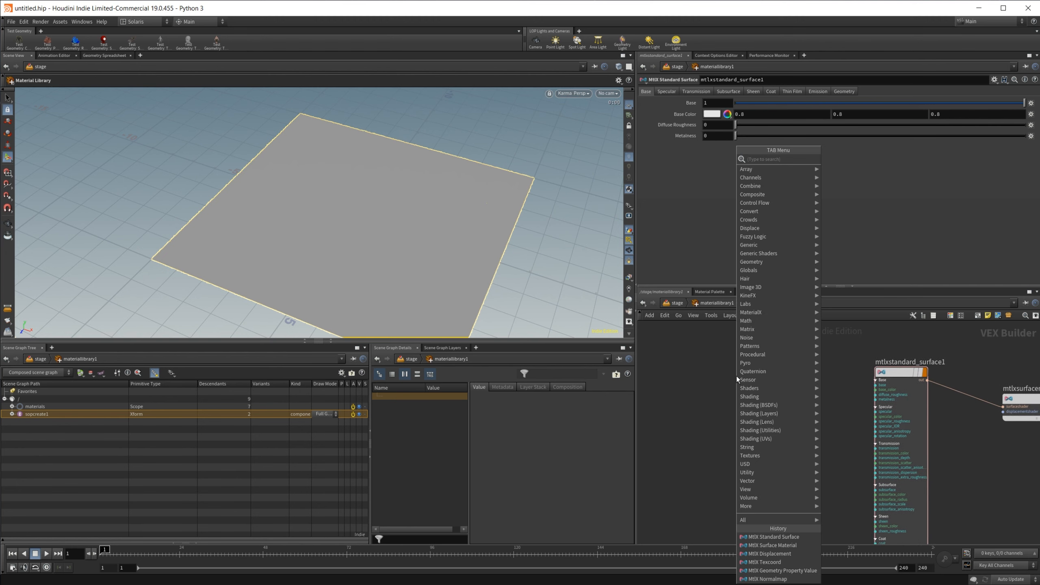
{"action": "type", "text": "imag"}
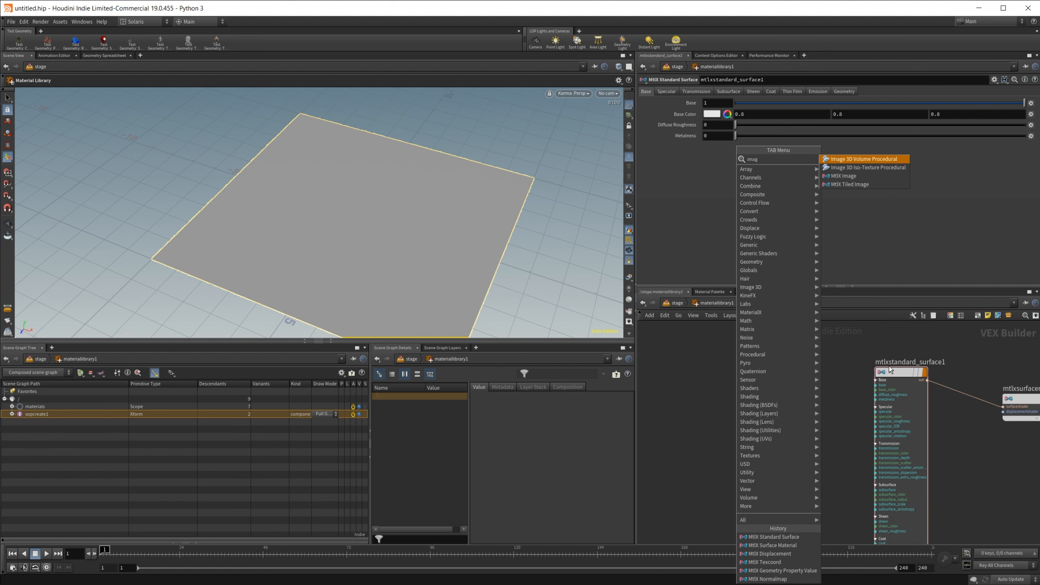
{"action": "left_click", "coordinate": [851, 177]}
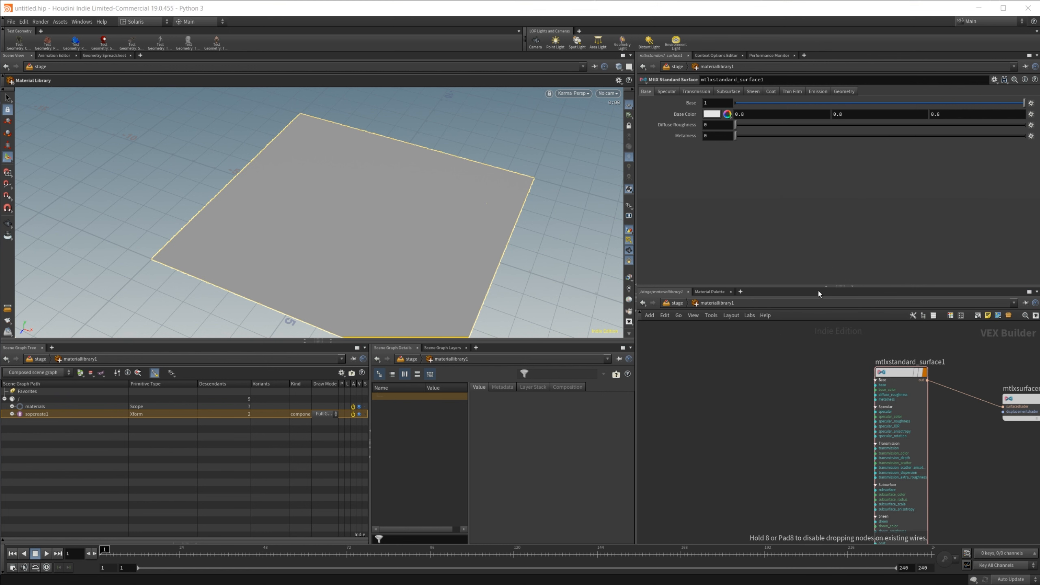
{"action": "left_click", "coordinate": [753, 379]}
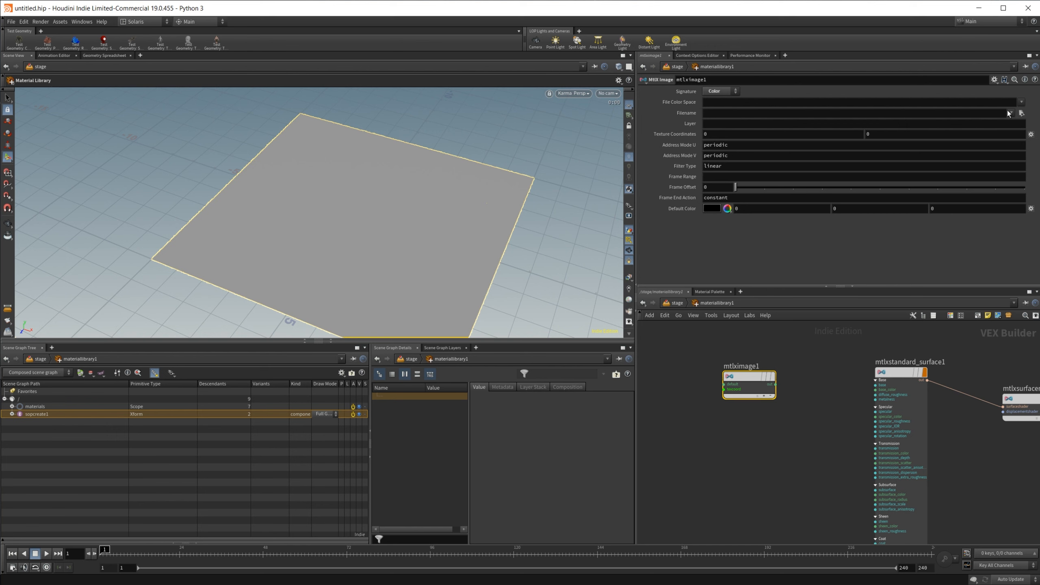
Load Albedo_4K__vefmeccn.exr from the Canyon Rocky Ground_vefmeccn folder as the image node's file.
{"action": "left_click", "coordinate": [1022, 113]}
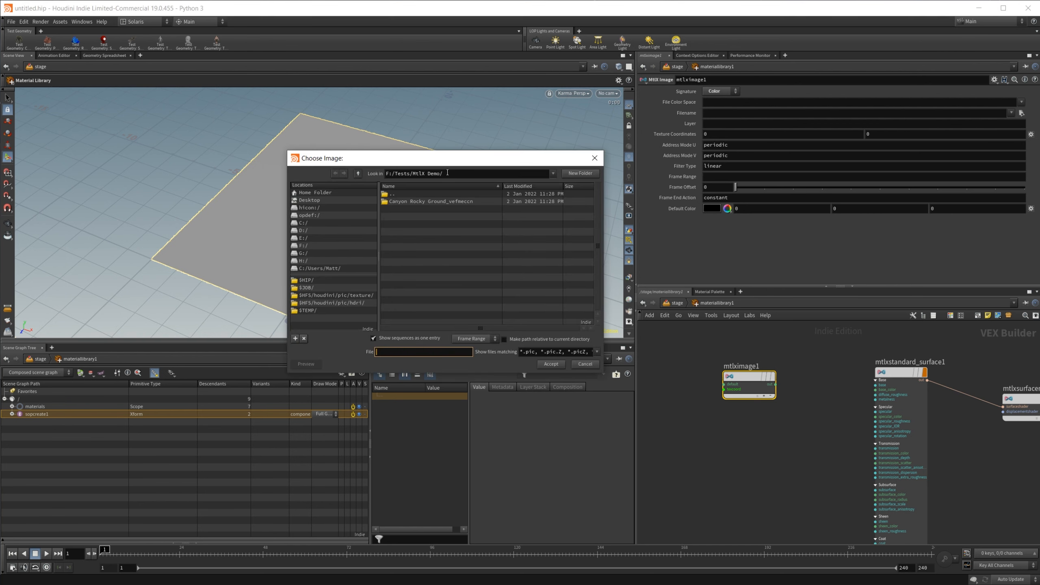
{"action": "left_click", "coordinate": [447, 173]}
{"action": "left_click", "coordinate": [463, 200]}
{"action": "double_click", "coordinate": [430, 202]}
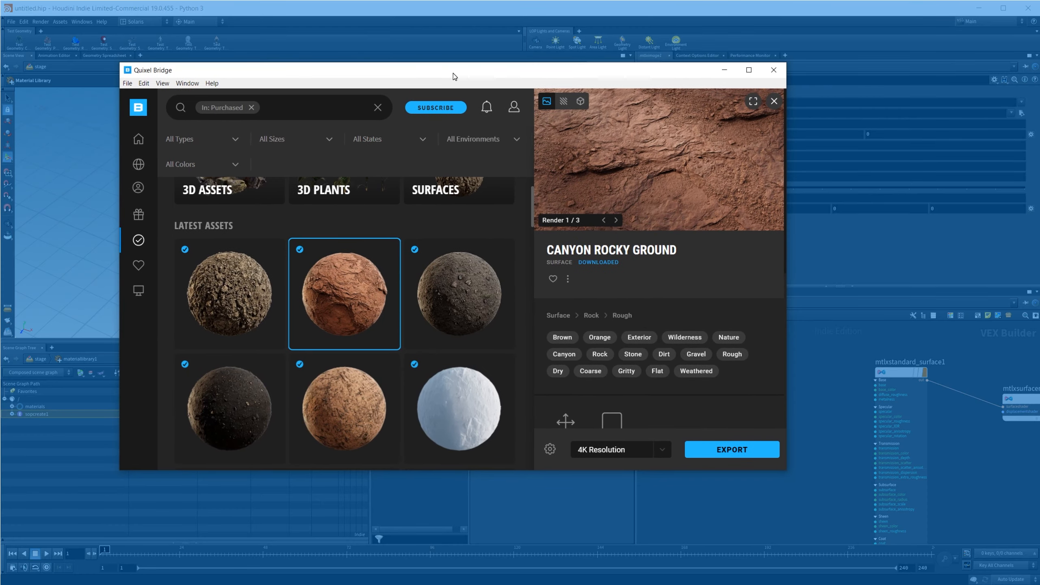
{"action": "double_click", "coordinate": [453, 74]}
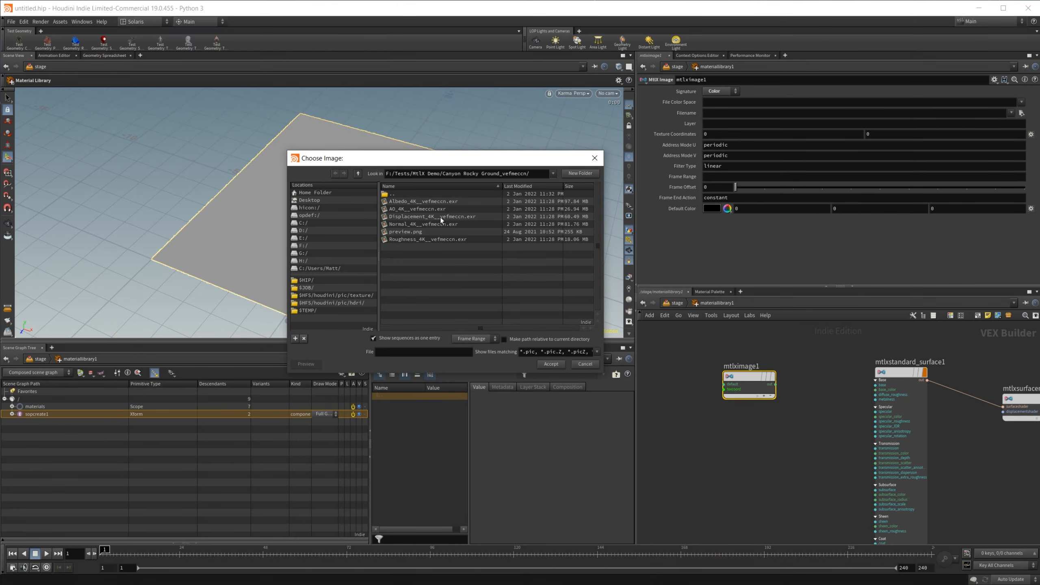
{"action": "left_click", "coordinate": [441, 202]}
{"action": "left_click", "coordinate": [551, 364]}
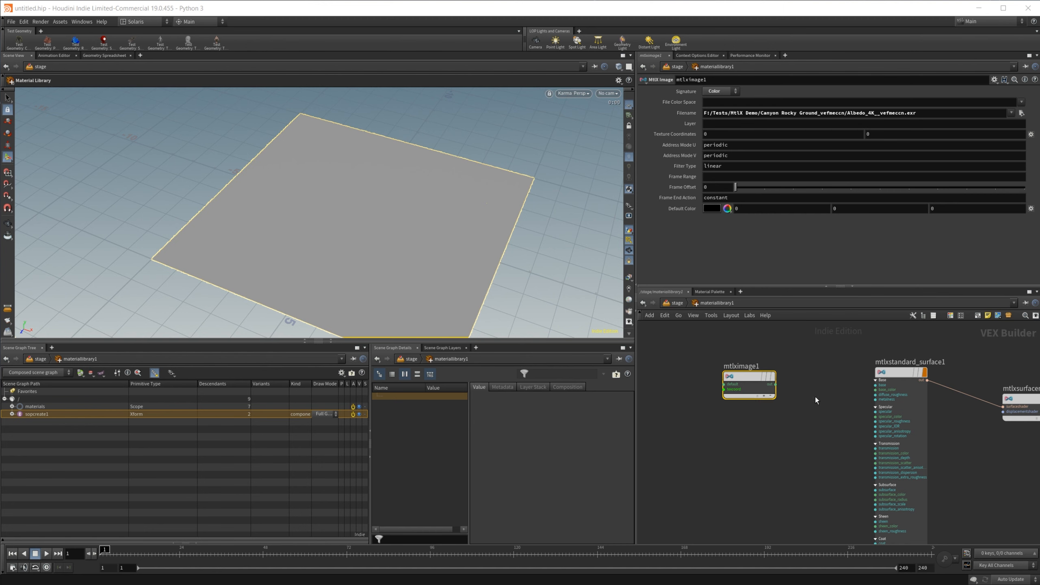
Keep the albedo image's signature as Color and connect its output to the standard surface's base_color input.
{"action": "left_click_drag", "start_coordinate": [758, 377], "coordinate": [732, 374]}
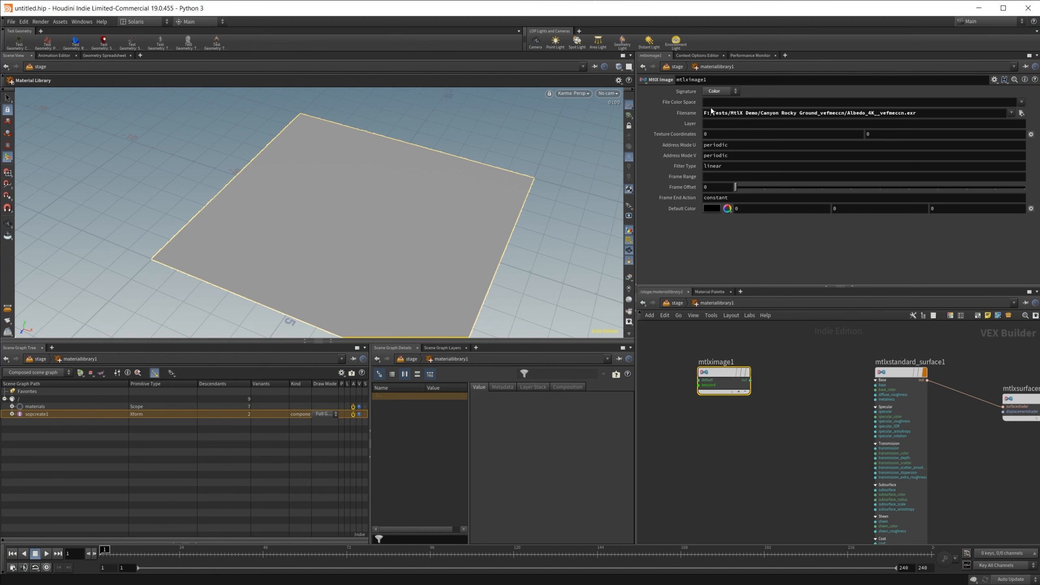
{"action": "left_click", "coordinate": [709, 94]}
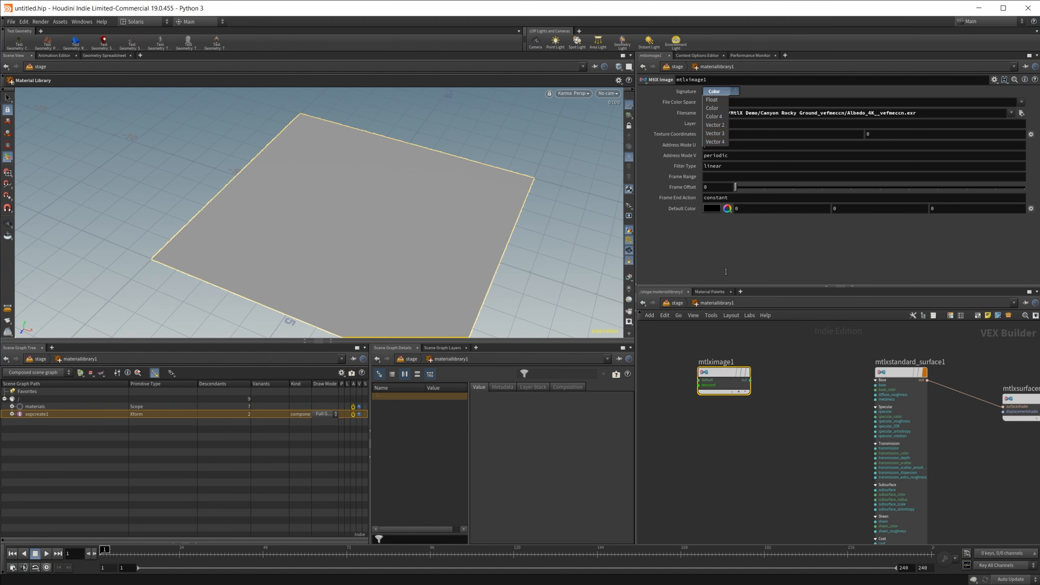
{"action": "left_click", "coordinate": [806, 384]}
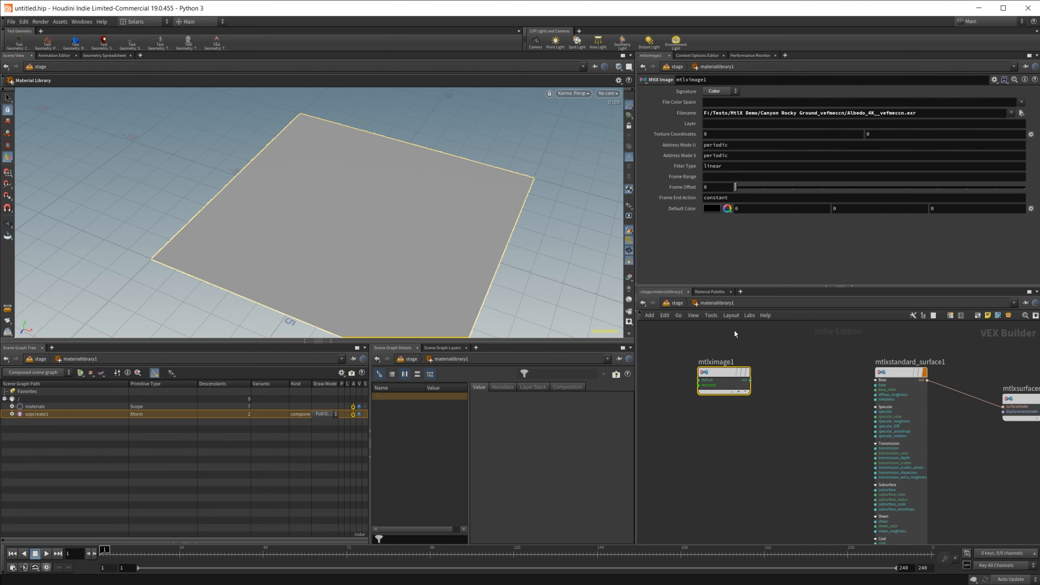
{"action": "left_click_drag", "start_coordinate": [750, 381], "coordinate": [875, 390]}
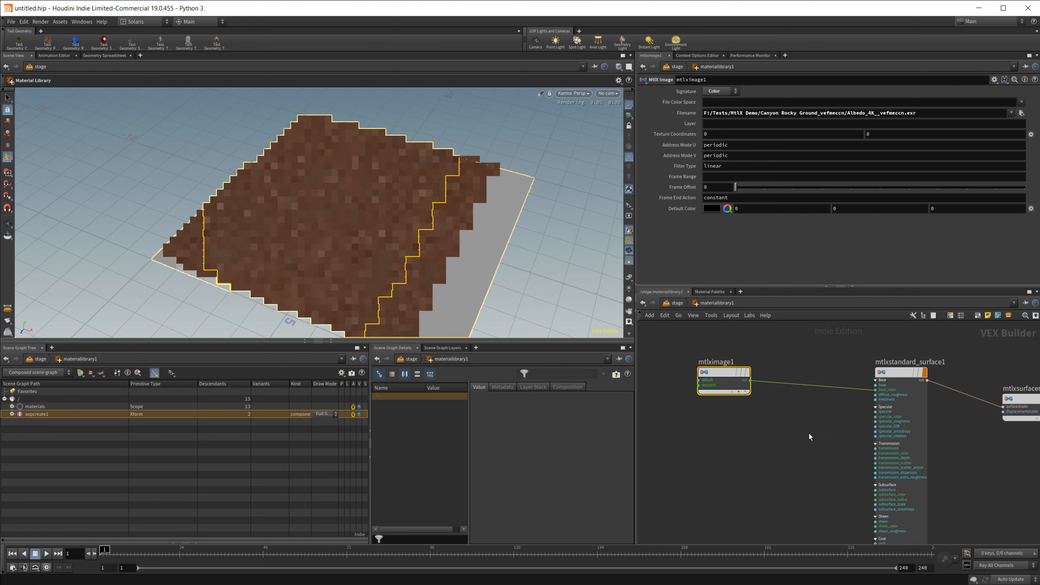
{"action": "left_click", "coordinate": [581, 94]}
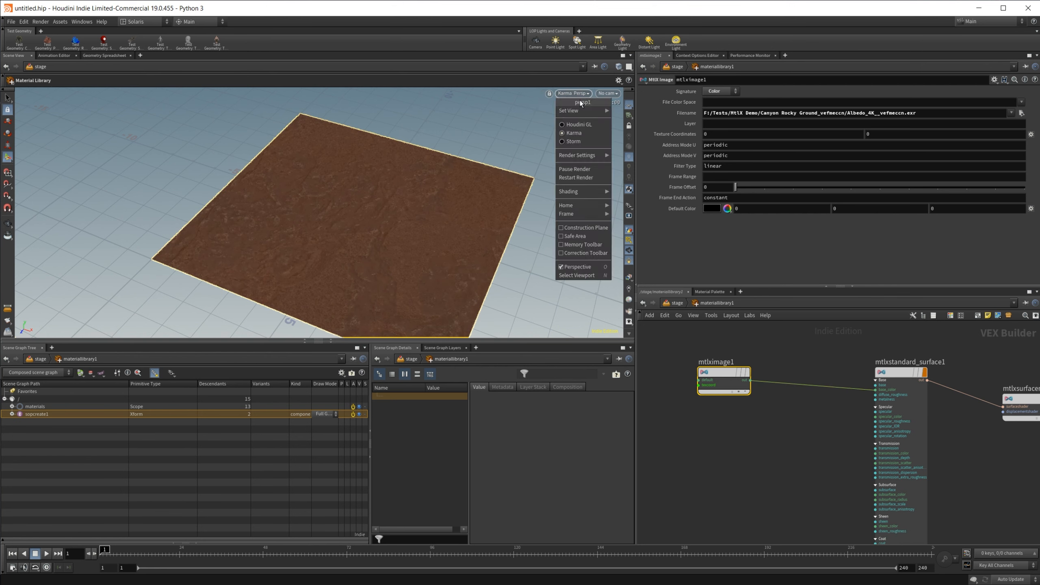
{"action": "left_click", "coordinate": [664, 419]}
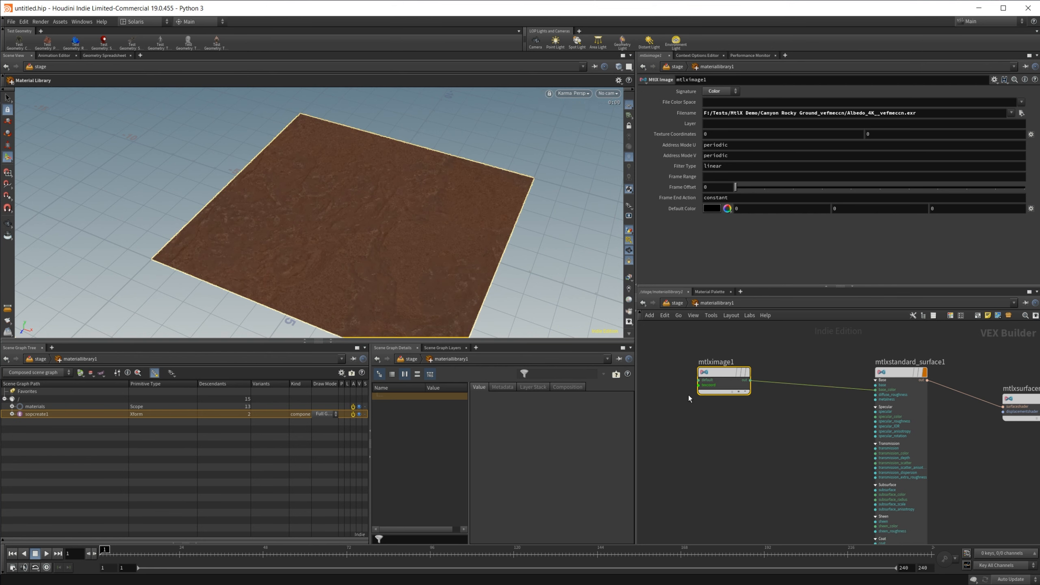
Duplicate the albedo image node below the original and load Roughness_4K__vefmeccn.exr as the copy's file.
{"action": "left_click_drag", "start_coordinate": [722, 376], "coordinate": [719, 449], "text": "alt"}
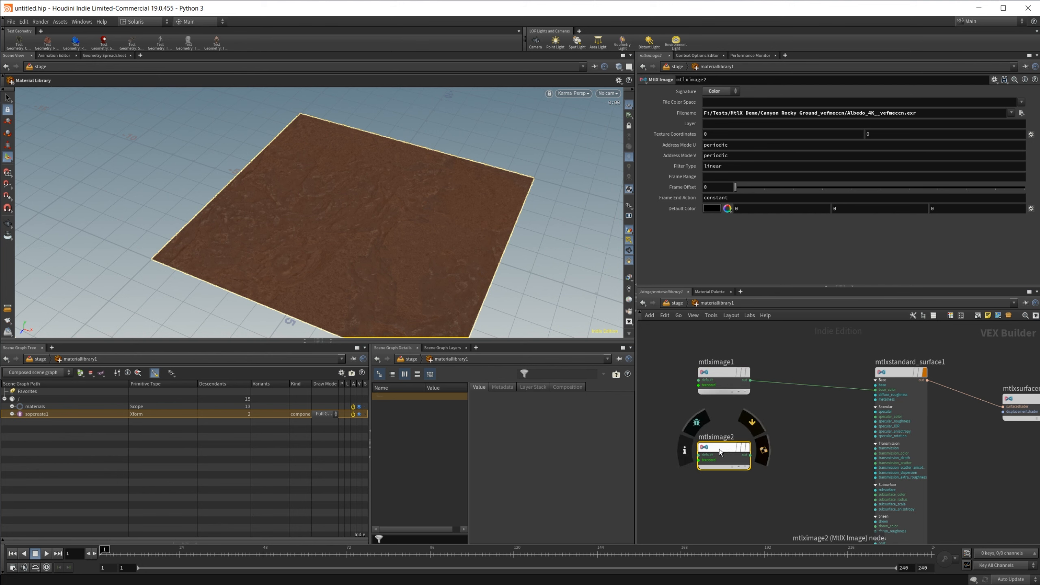
{"action": "left_click", "coordinate": [1022, 113]}
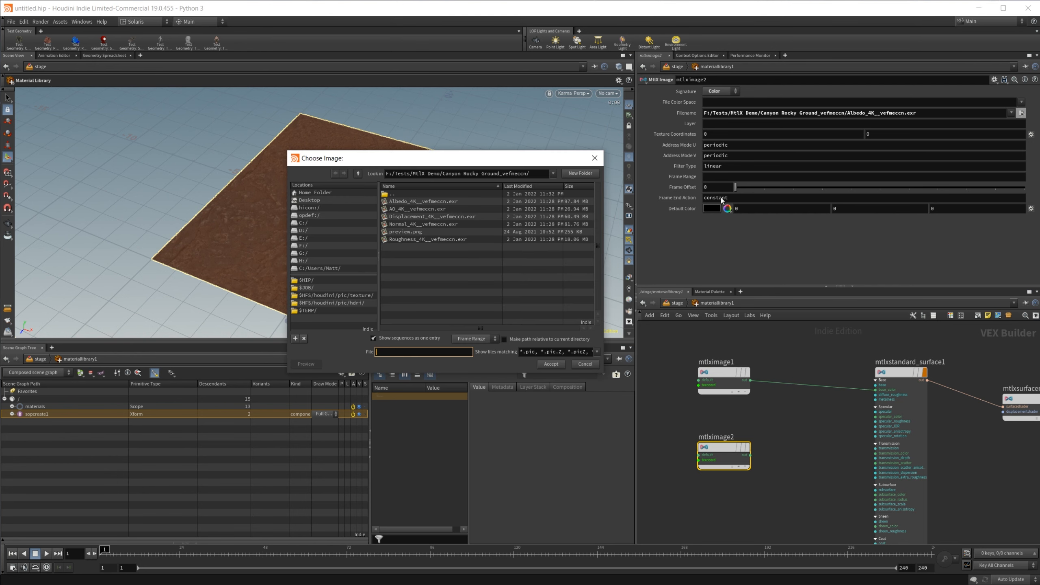
{"action": "left_click", "coordinate": [422, 240]}
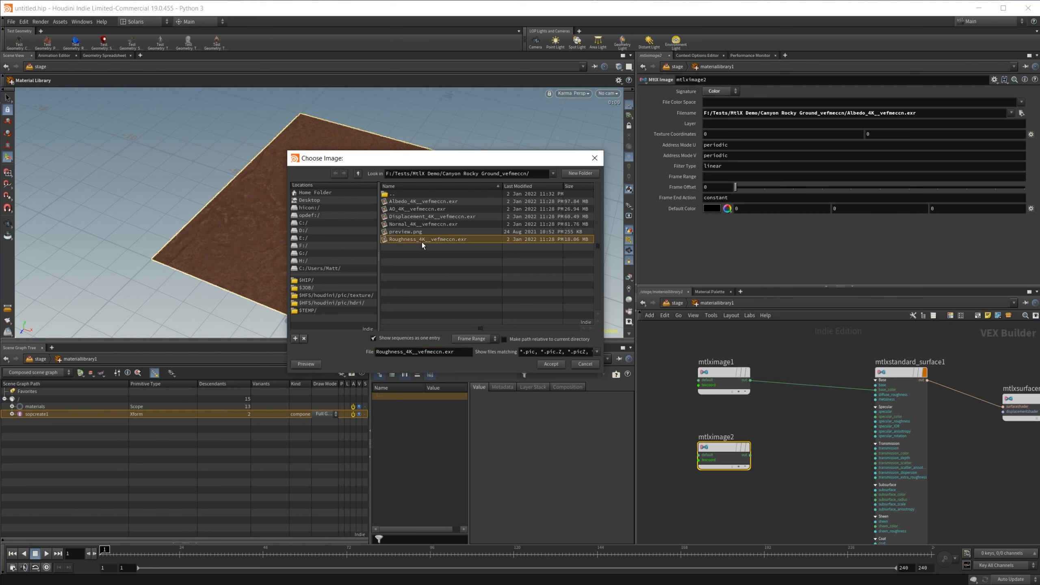
{"action": "left_click", "coordinate": [551, 364]}
Connect the roughness image's output to the standard surface's specular_roughness input.
{"action": "scroll", "coordinate": [833, 434], "scroll_direction": "up", "scroll_amount": 3}
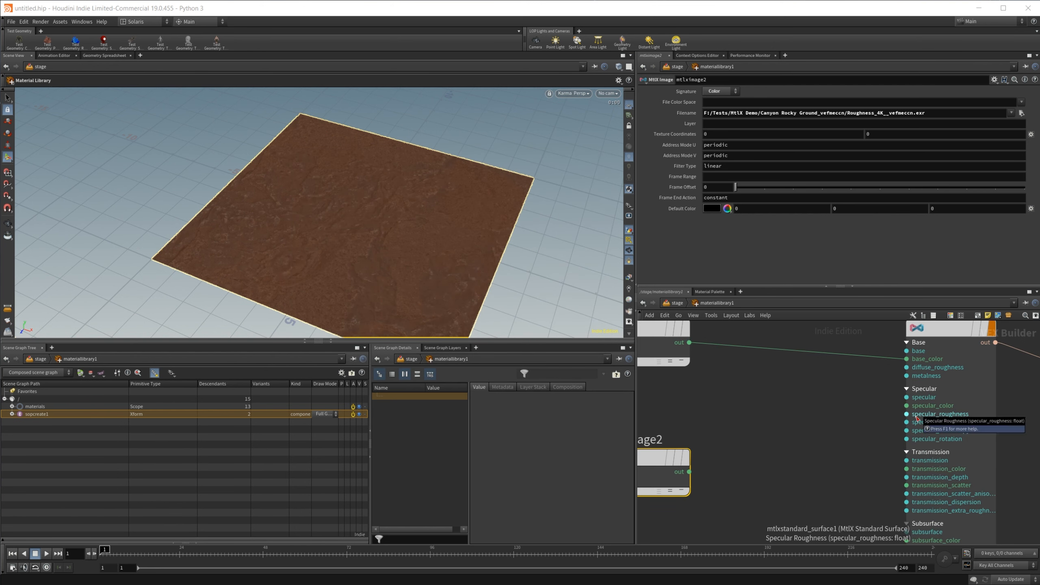
{"action": "left_click", "coordinate": [689, 472]}
{"action": "left_click", "coordinate": [906, 414]}
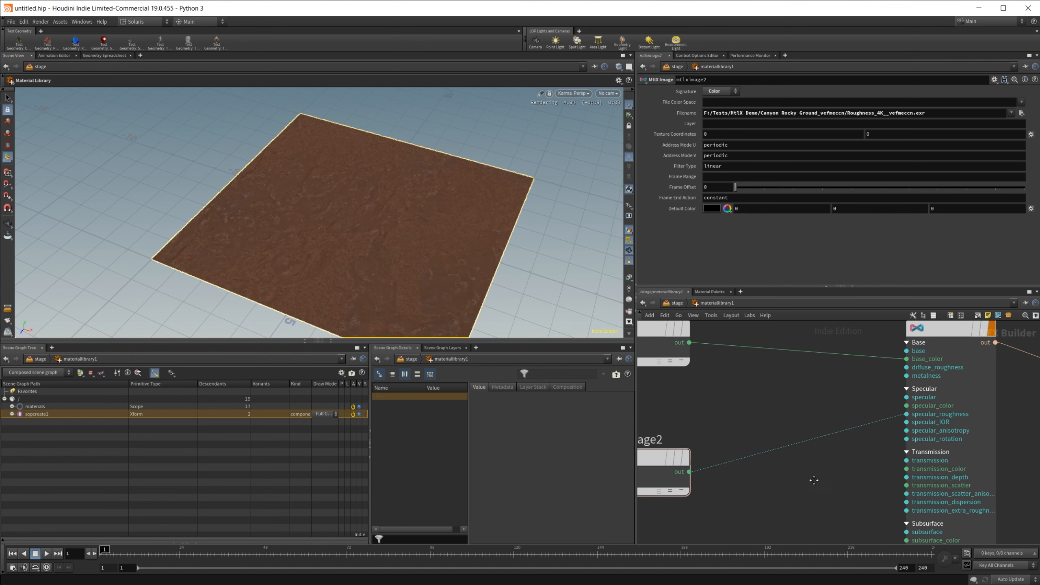
Check the signature options of the roughness image node, leaving Color selected.
{"action": "middle_click_drag", "start_coordinate": [774, 485], "coordinate": [889, 460]}
{"action": "left_click", "coordinate": [768, 439]}
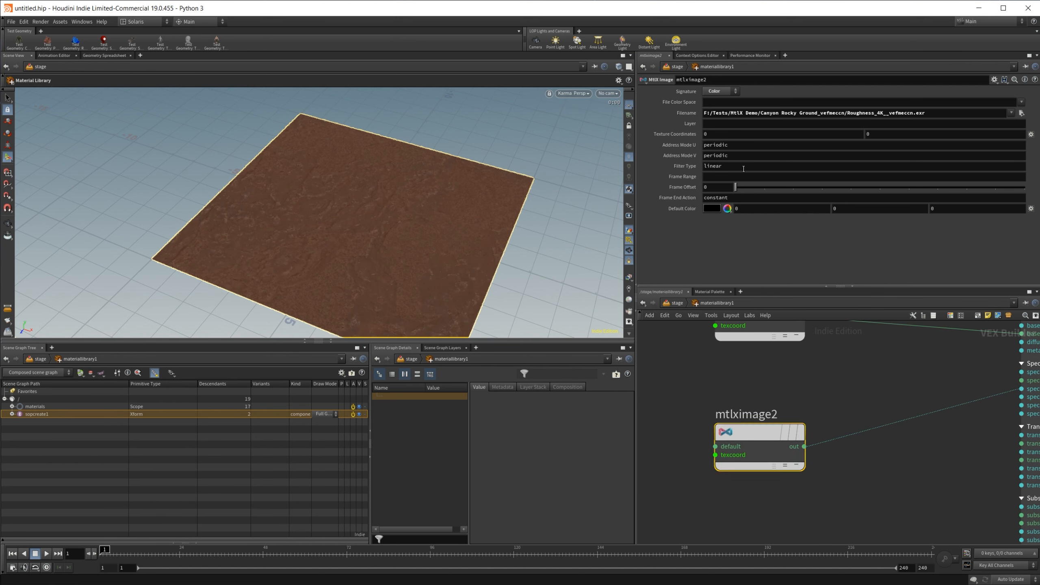
{"action": "left_click", "coordinate": [727, 92]}
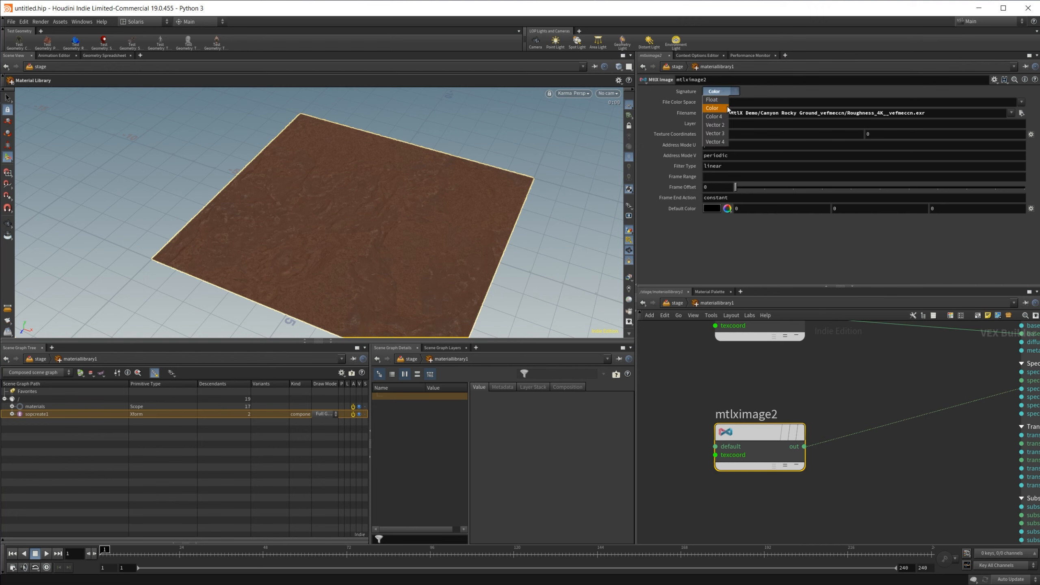
{"action": "left_click", "coordinate": [834, 382]}
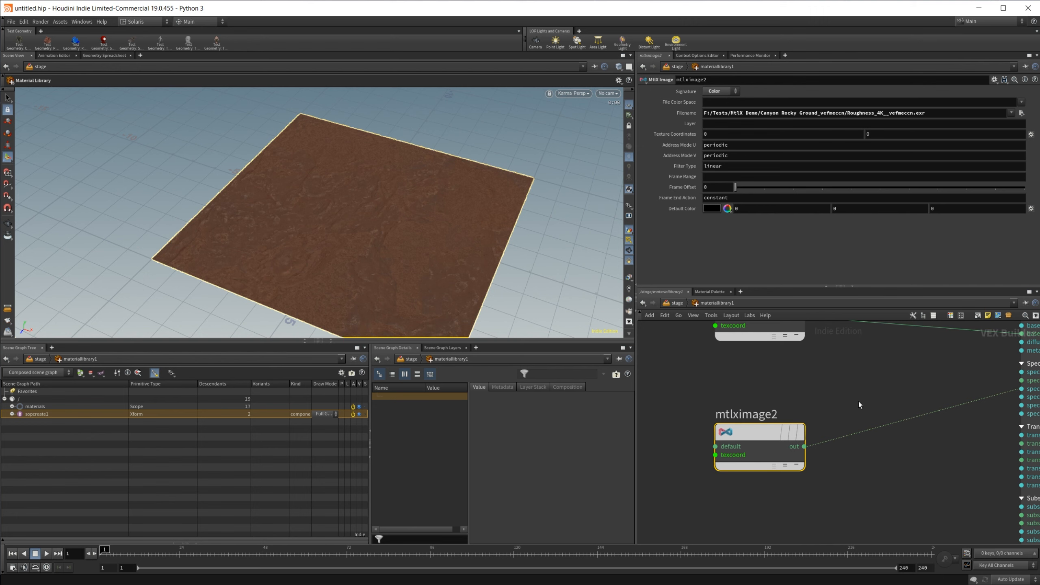
Duplicate the roughness image node and place the copy beside the standard surface's lower inputs.
{"action": "scroll", "coordinate": [871, 443], "scroll_direction": "down", "scroll_amount": 3}
{"action": "middle_click_drag", "start_coordinate": [871, 443], "coordinate": [808, 424]}
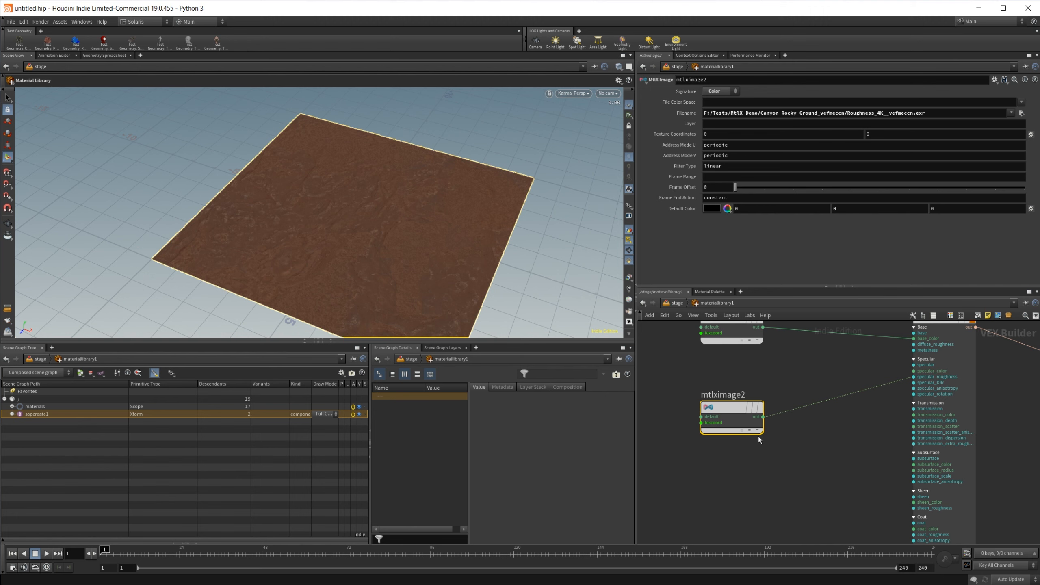
{"action": "middle_click_drag", "start_coordinate": [781, 476], "coordinate": [776, 400]}
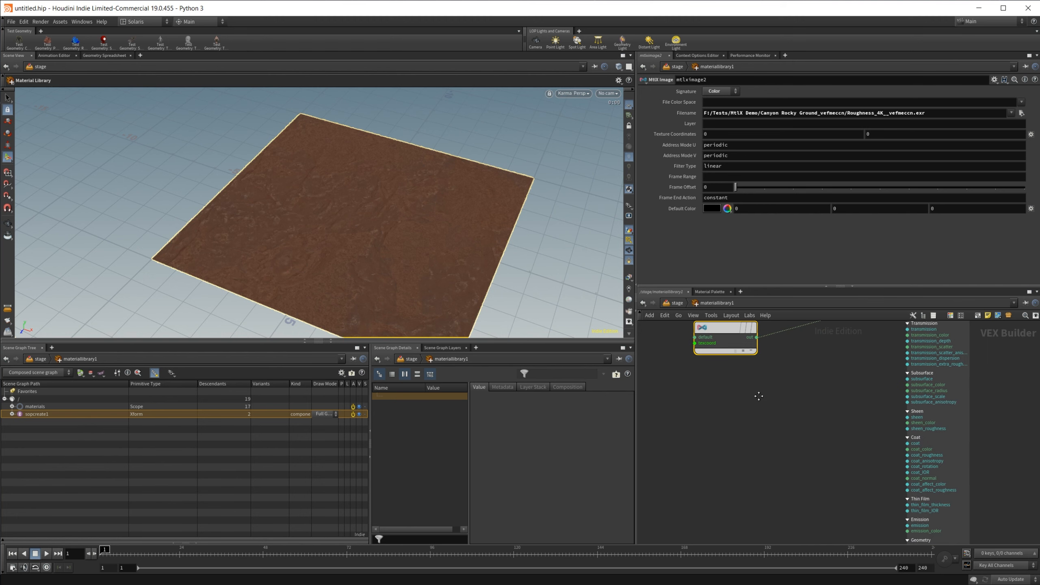
{"action": "key", "text": "Tab"}
{"action": "left_click", "coordinate": [717, 428]}
{"action": "left_click_drag", "start_coordinate": [731, 340], "coordinate": [716, 458], "text": "alt"}
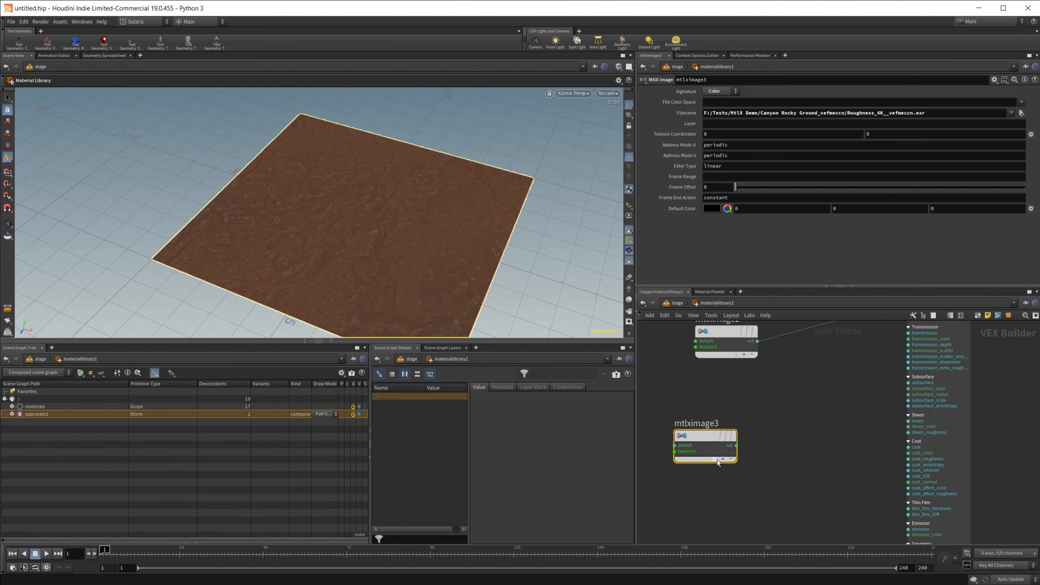
{"action": "middle_click_drag", "start_coordinate": [760, 468], "coordinate": [785, 408]}
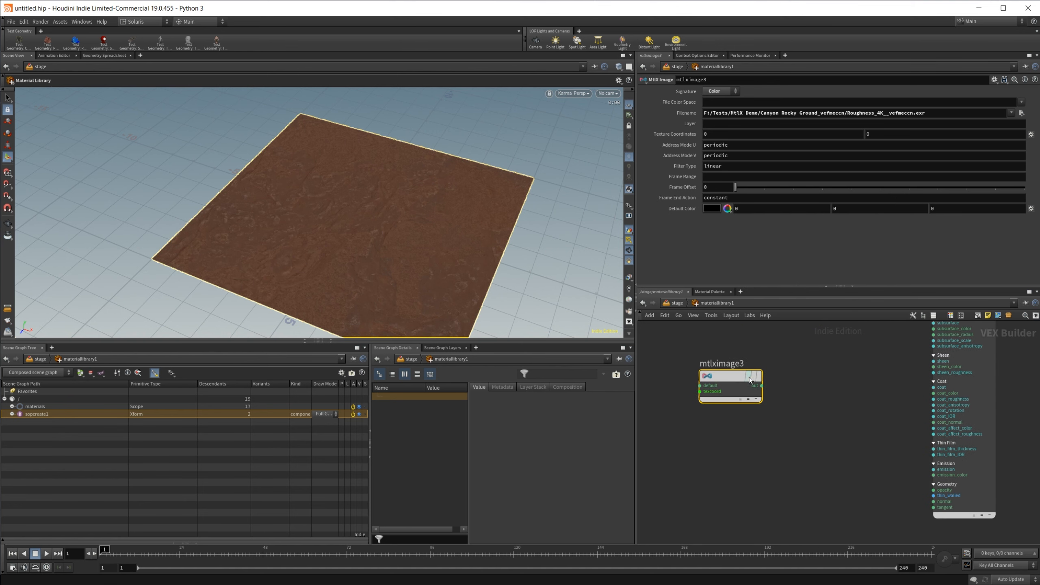
{"action": "left_click_drag", "start_coordinate": [749, 377], "coordinate": [723, 414]}
Load Normal_4K__vefmeccn.exr from the Canyon Rocky Ground_vefmeccn folder as the third image node's file.
{"action": "left_click", "coordinate": [1022, 113]}
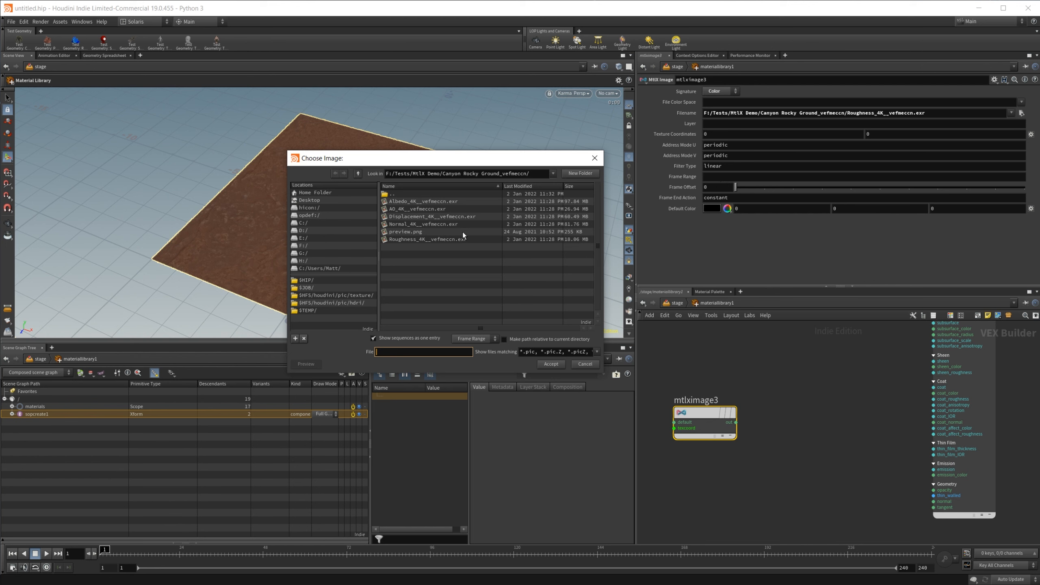
{"action": "left_click", "coordinate": [426, 224]}
{"action": "left_click", "coordinate": [559, 364]}
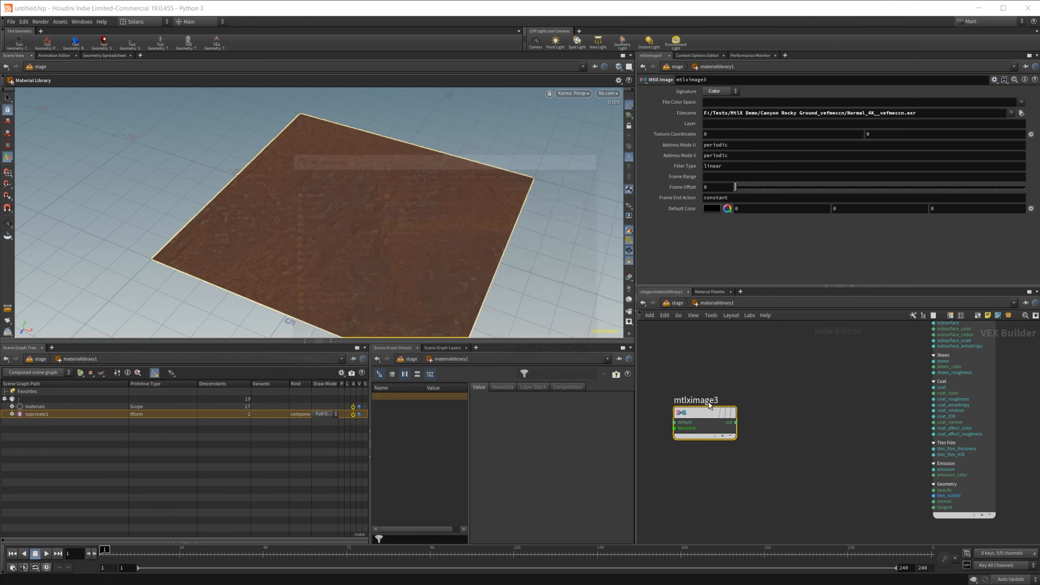
Add a MtlX Normalmap node and wire it between the normal image's output and the standard surface's normal input.
{"action": "key", "text": "Tab"}
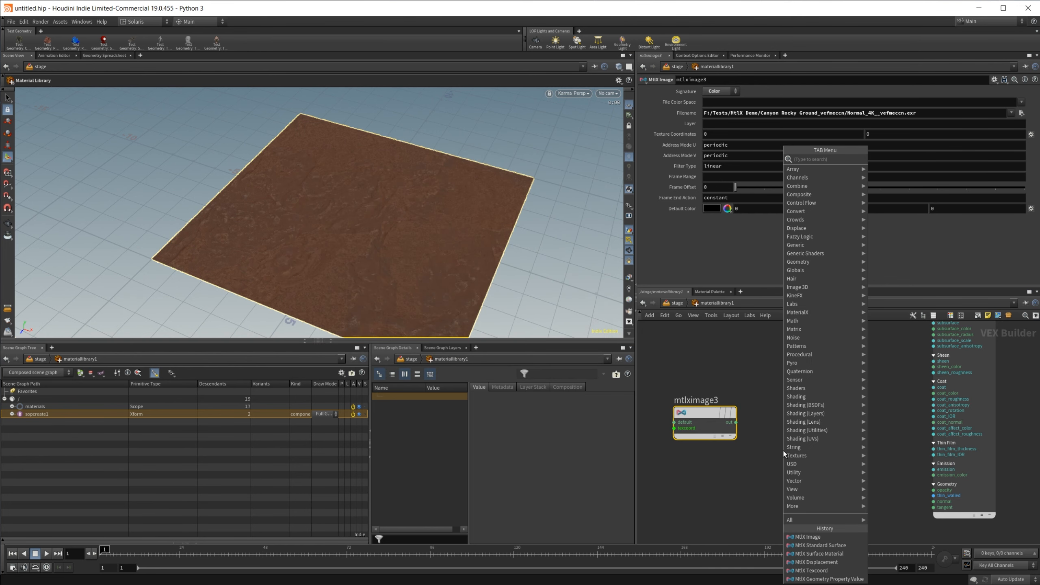
{"action": "type", "text": "norma"}
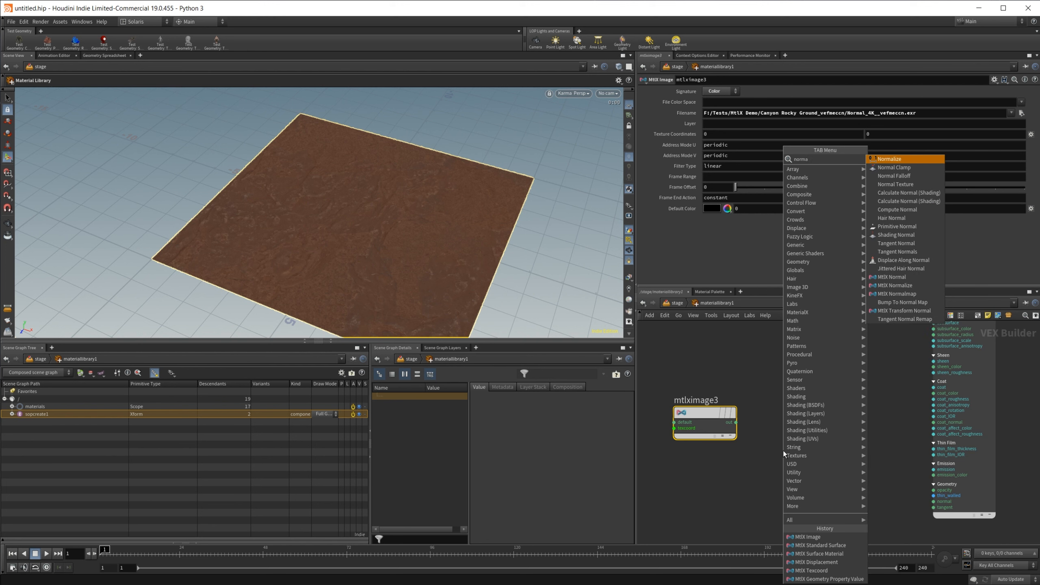
{"action": "left_click", "coordinate": [897, 293]}
{"action": "left_click", "coordinate": [803, 447]}
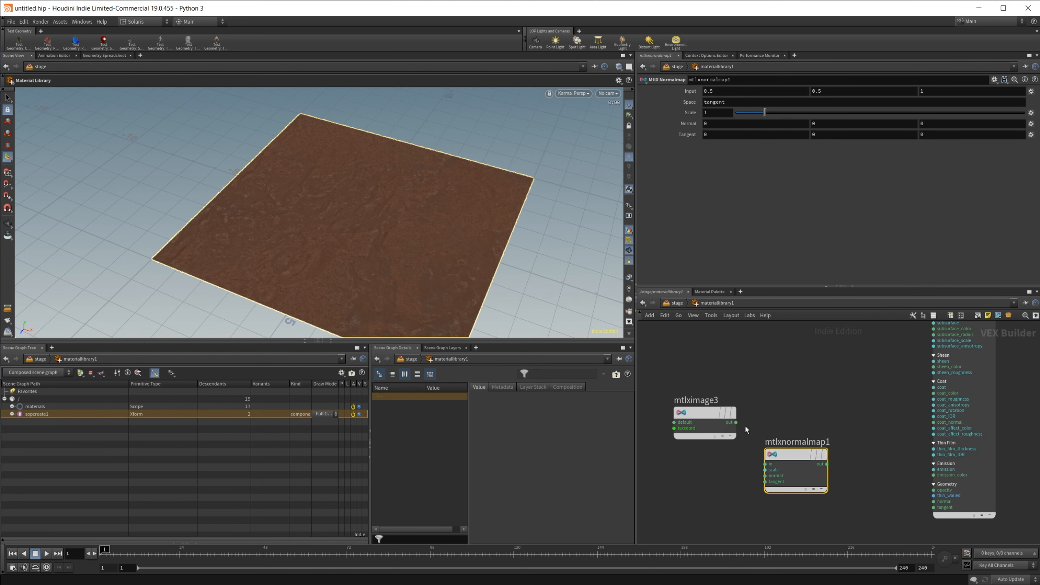
{"action": "left_click_drag", "start_coordinate": [736, 423], "coordinate": [928, 505]}
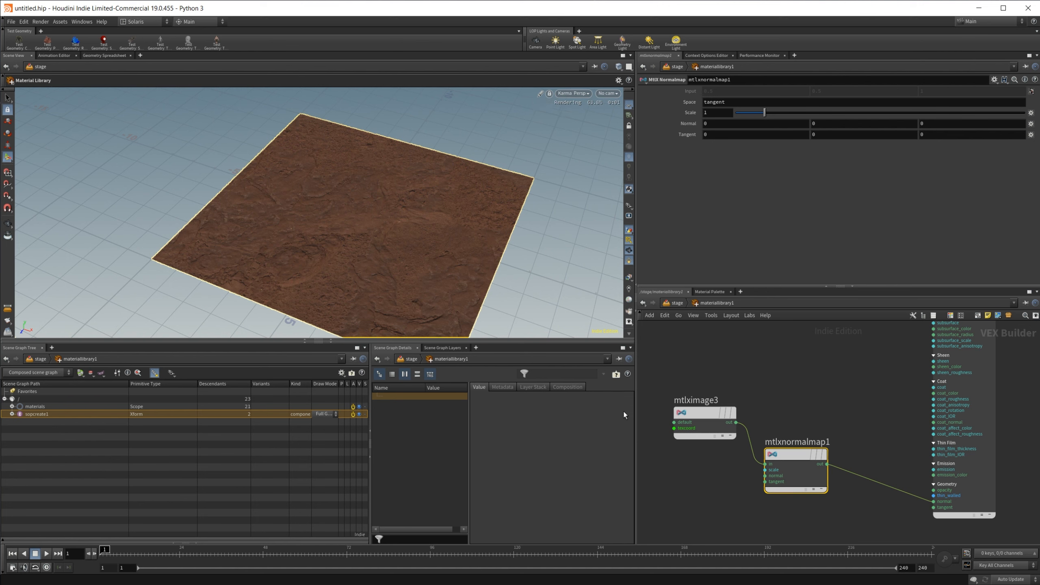
Review the normal map node's parameters and the signature options of the normal and roughness image nodes.
{"action": "left_click", "coordinate": [790, 455]}
{"action": "left_click", "coordinate": [706, 411]}
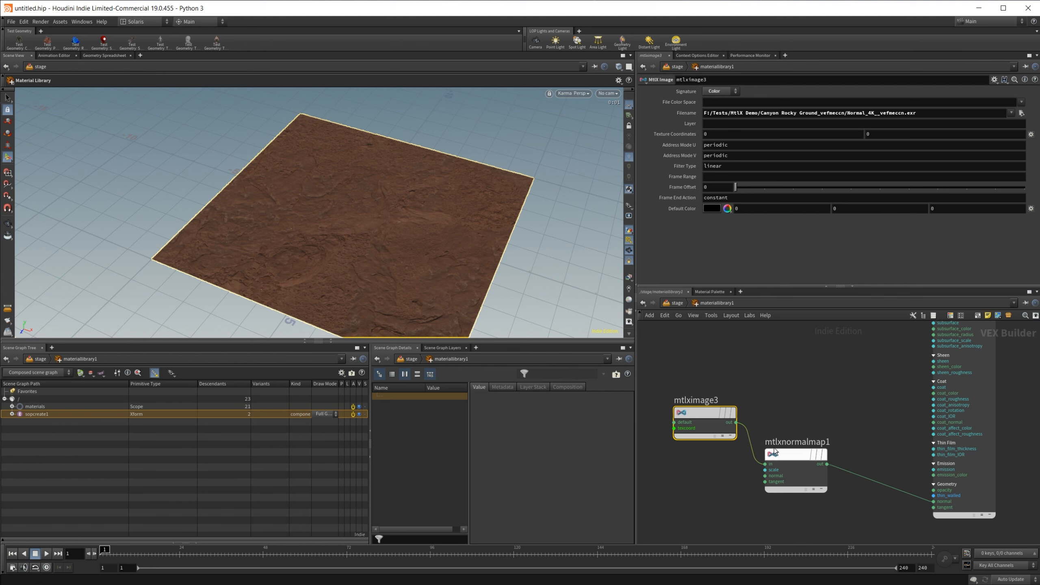
{"action": "left_click", "coordinate": [786, 453]}
{"action": "left_click", "coordinate": [706, 411]}
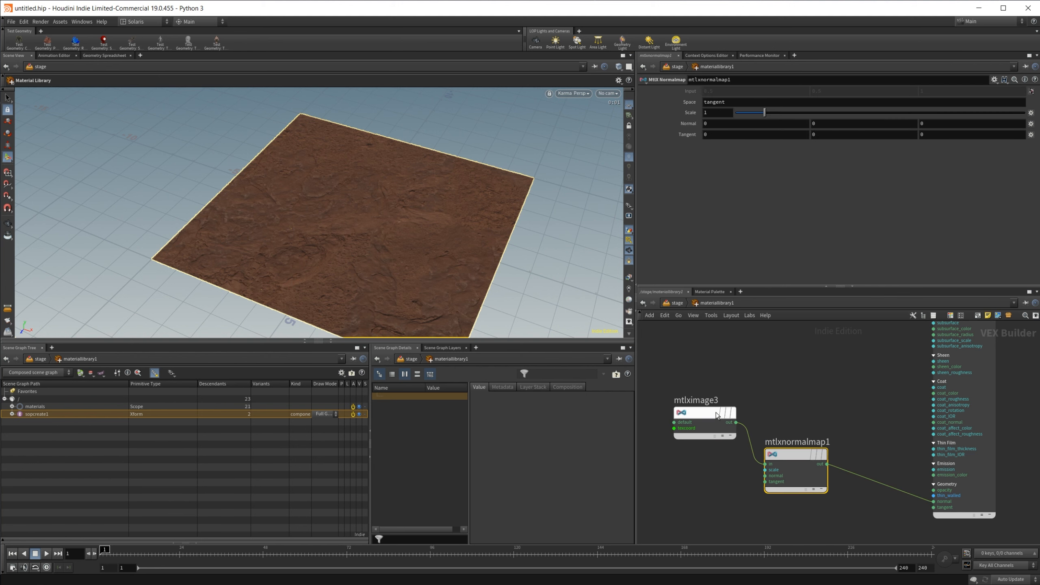
{"action": "left_click", "coordinate": [735, 92]}
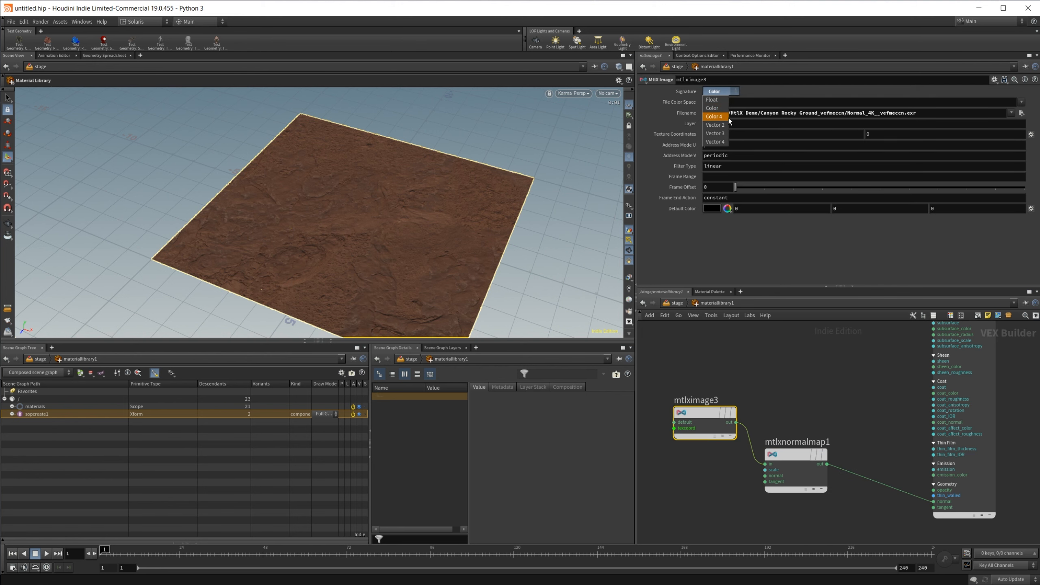
{"action": "left_click", "coordinate": [795, 356]}
{"action": "mouse_move", "coordinate": [777, 351]}
{"action": "middle_mouse_down"}
{"action": "mouse_move", "coordinate": [789, 400]}
{"action": "mouse_move", "coordinate": [745, 442]}
{"action": "middle_mouse_up"}
{"action": "left_click", "coordinate": [728, 392]}
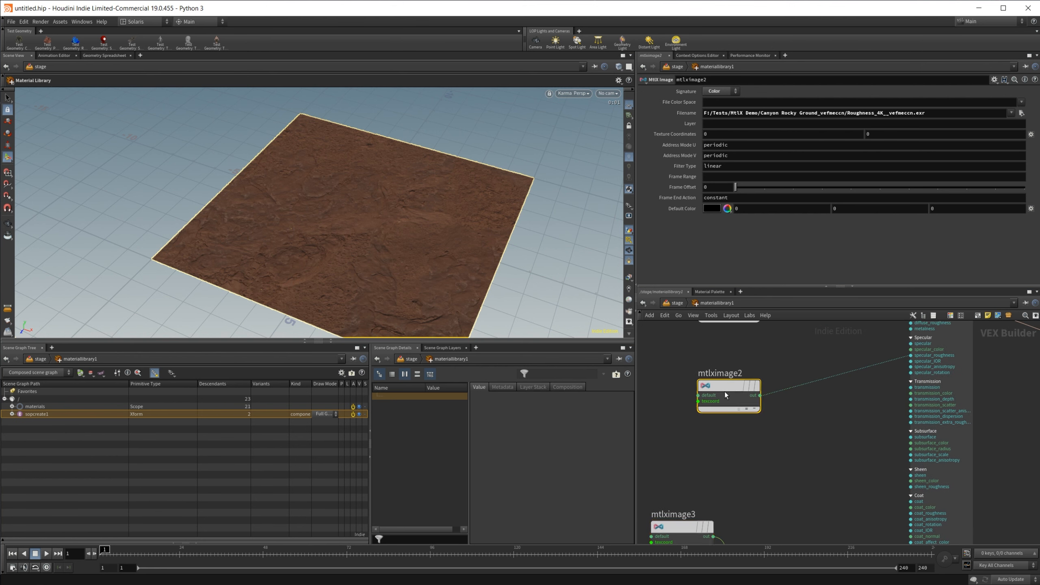
{"action": "left_click", "coordinate": [719, 90]}
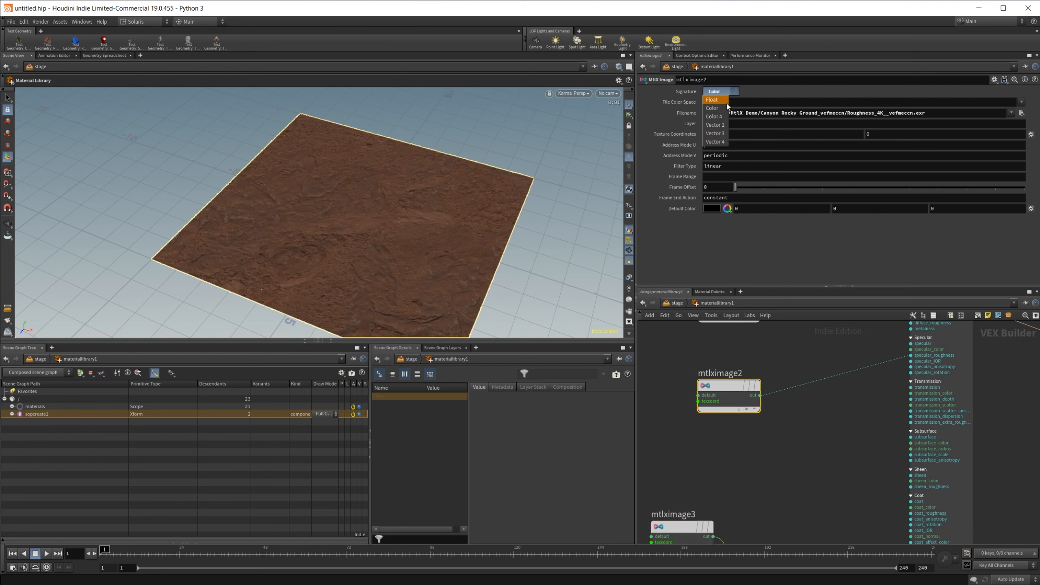
{"action": "left_click", "coordinate": [840, 502]}
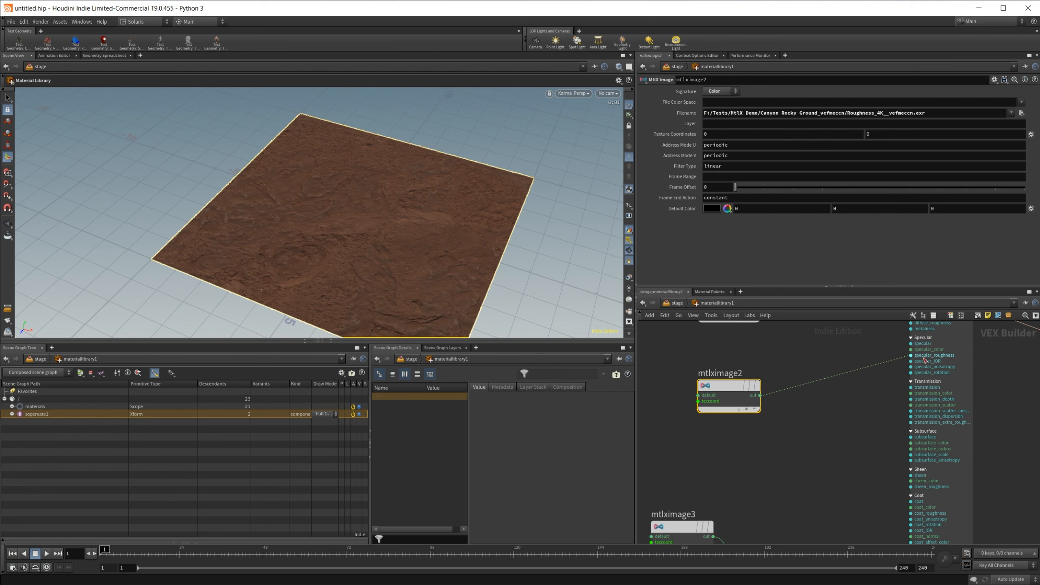
Save the mtlxsurfacematerial1 node as a MaterialX file over Canyon.mtlx in the F:/Tests/MtlX Demo folder.
{"action": "middle_click_drag", "start_coordinate": [850, 460], "coordinate": [793, 463]}
{"action": "scroll", "coordinate": [829, 455], "scroll_direction": "down", "scroll_amount": 4}
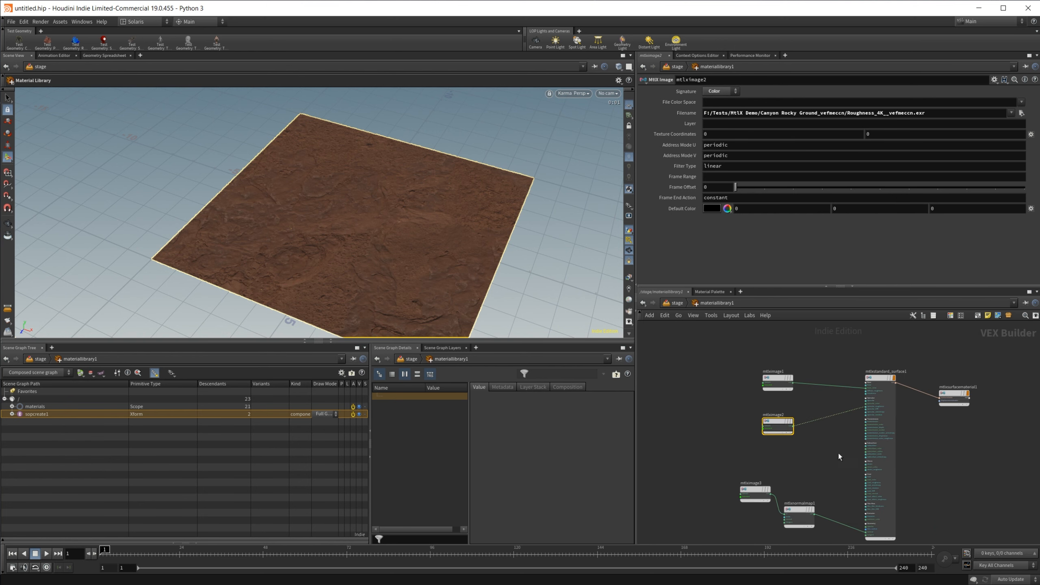
{"action": "scroll", "coordinate": [864, 420], "scroll_direction": "up", "scroll_amount": 2}
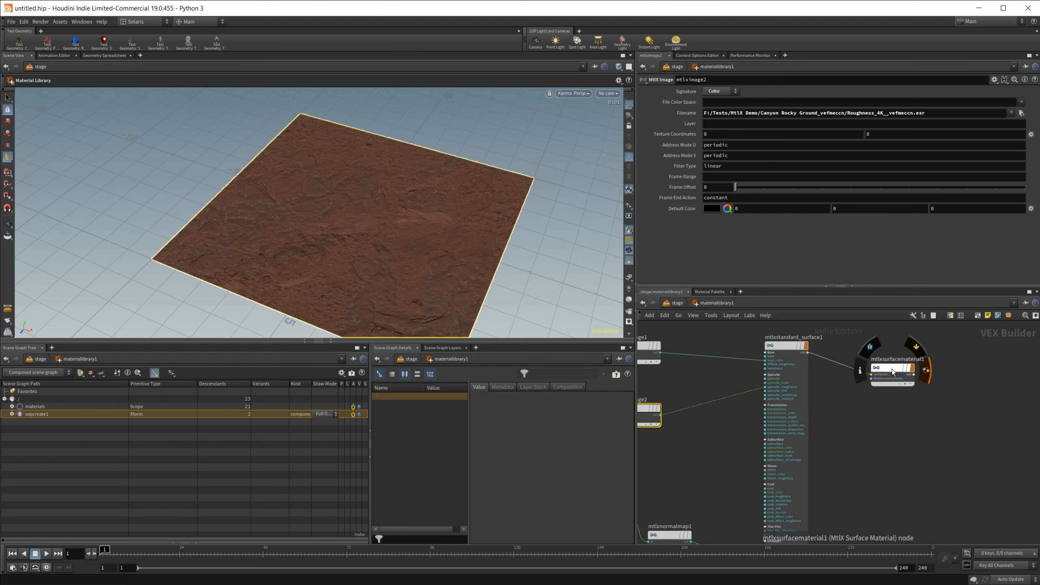
{"action": "right_click", "coordinate": [885, 371]}
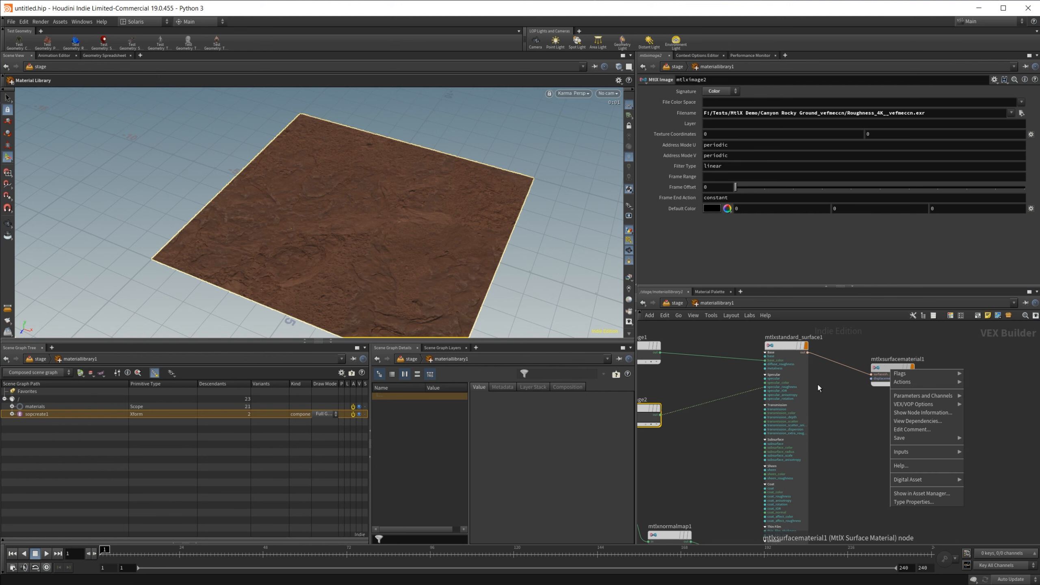
{"action": "mouse_move", "coordinate": [915, 442]}
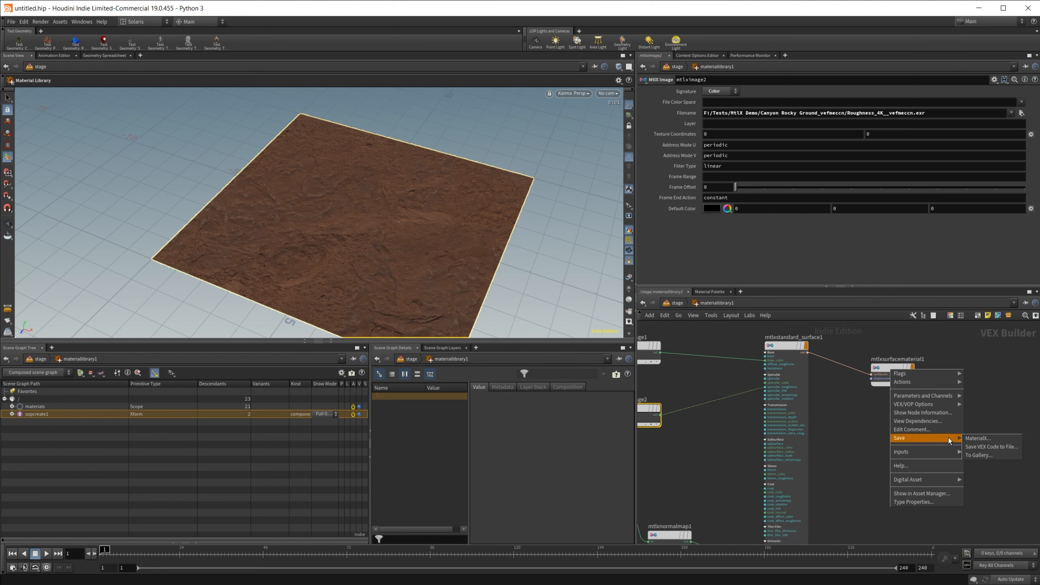
{"action": "left_click", "coordinate": [978, 438]}
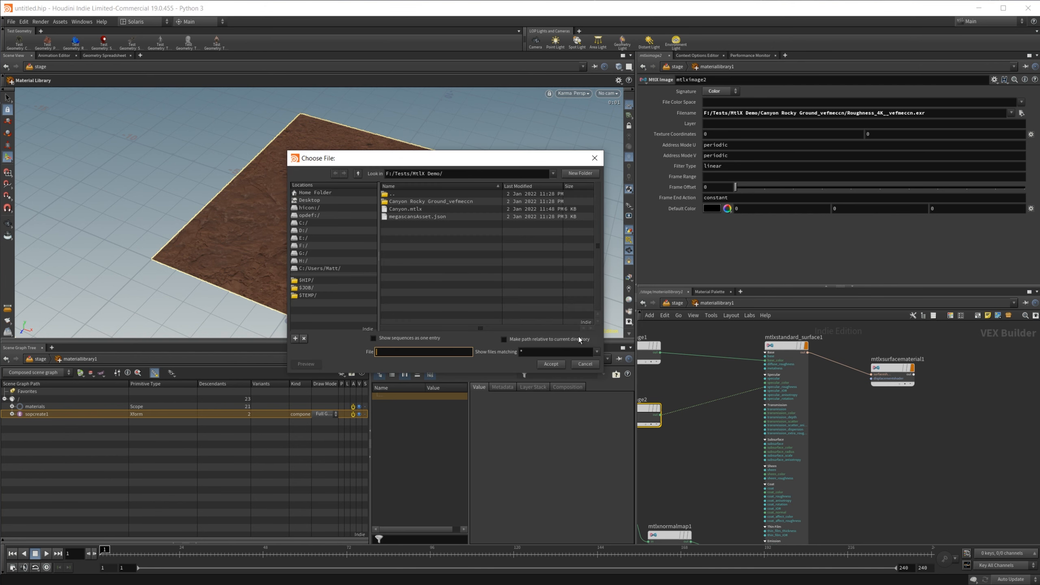
{"action": "left_click", "coordinate": [422, 211]}
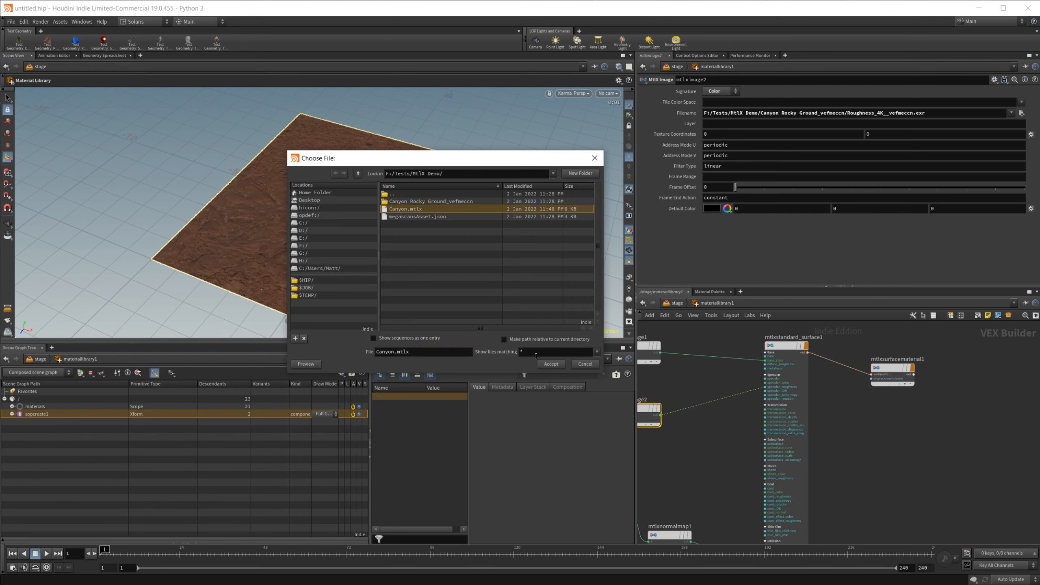
{"action": "left_click", "coordinate": [551, 363]}
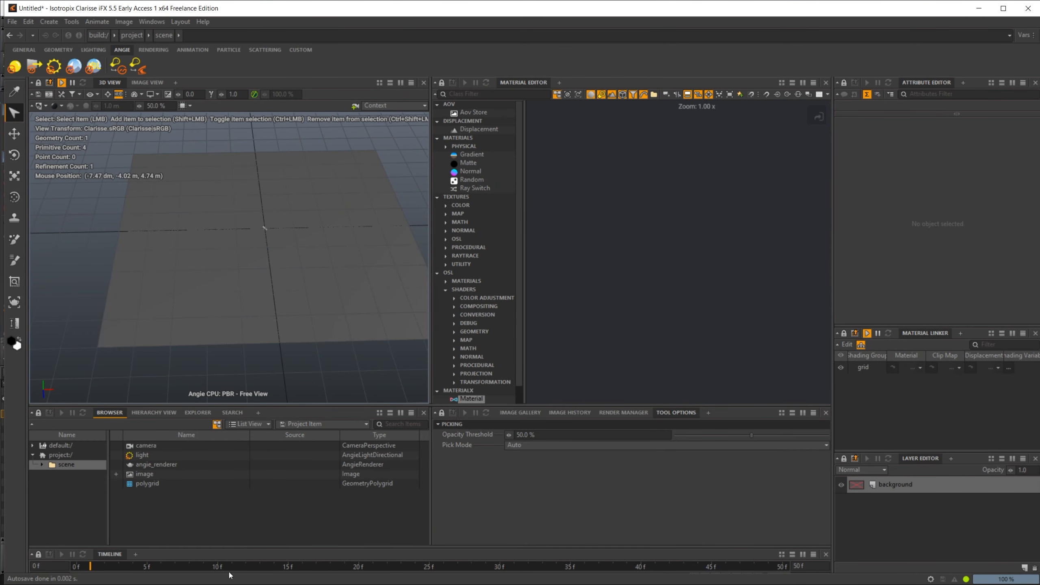
Switch to Clarisse and import Canyon.mtlx from the MtlX Demo folder as a MaterialX material.
{"action": "left_click", "coordinate": [13, 21]}
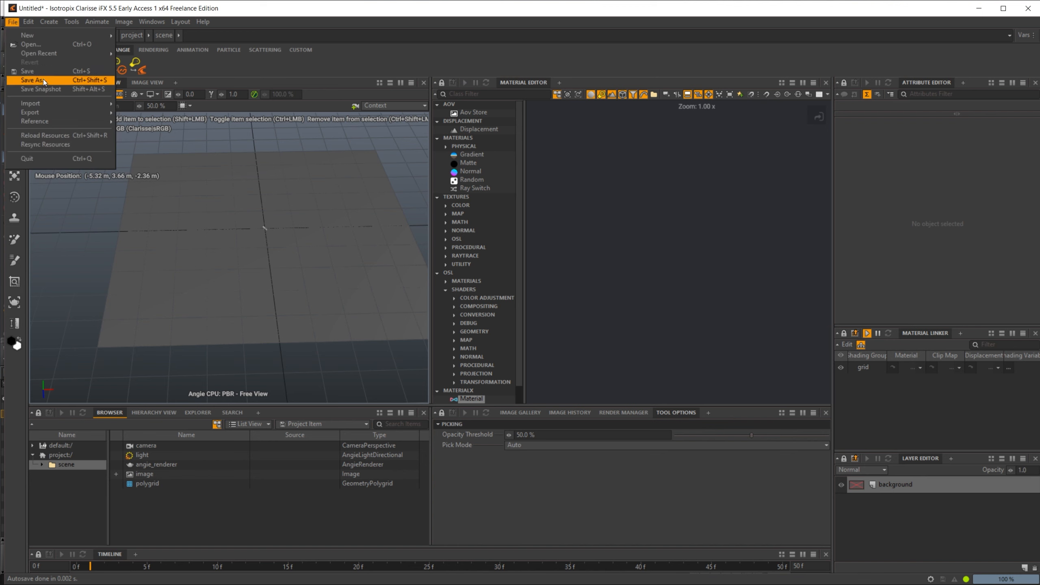
{"action": "mouse_move", "coordinate": [45, 104]}
{"action": "left_click", "coordinate": [140, 148]}
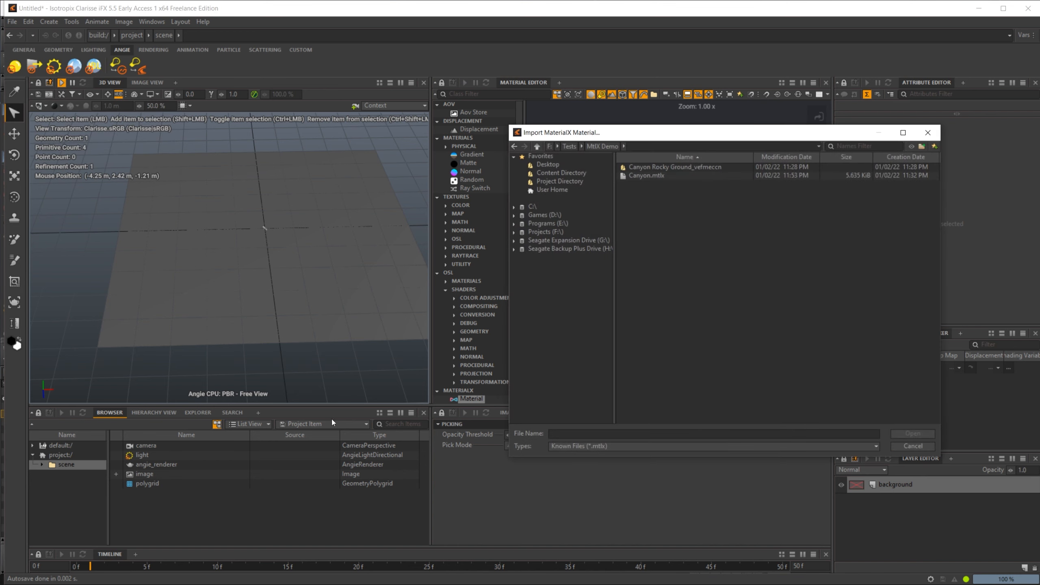
{"action": "left_click", "coordinate": [647, 175]}
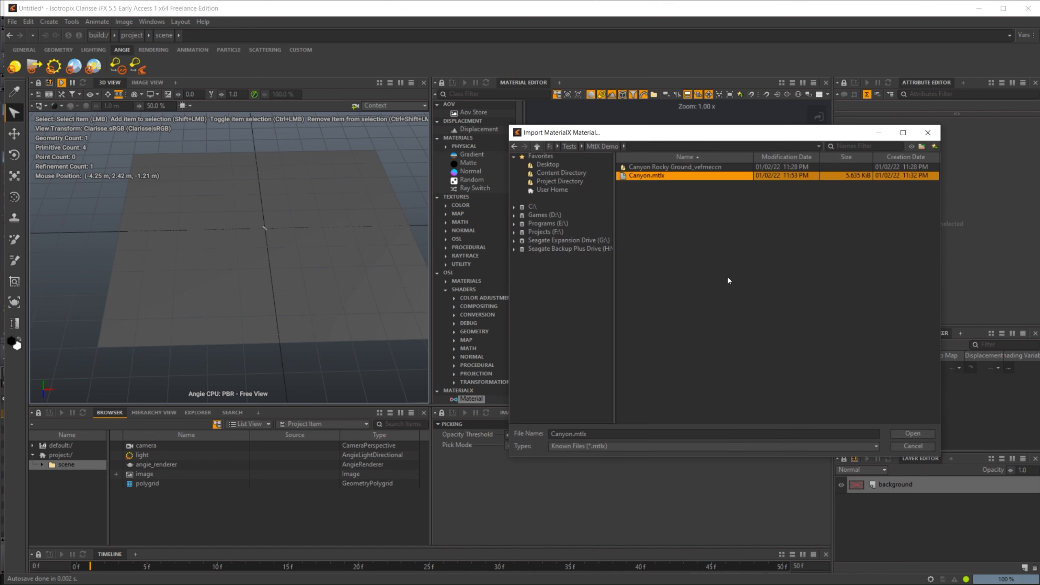
{"action": "left_click", "coordinate": [913, 433]}
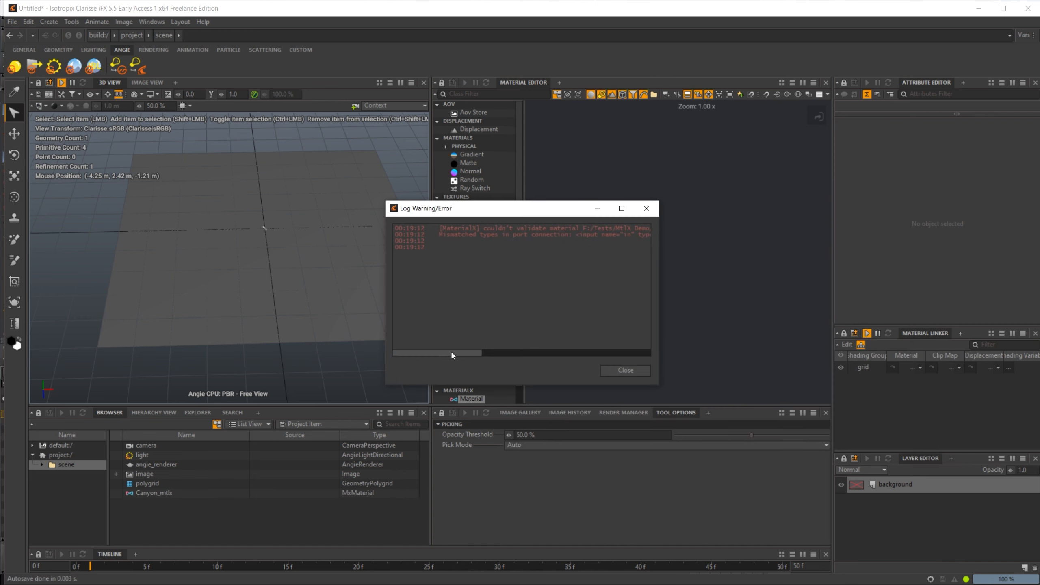
Read through the full MaterialX validation log for Canyon.mtlx and compare it with the image and normal map nodes in Houdini.
{"action": "left_click_drag", "start_coordinate": [450, 350], "coordinate": [517, 349]}
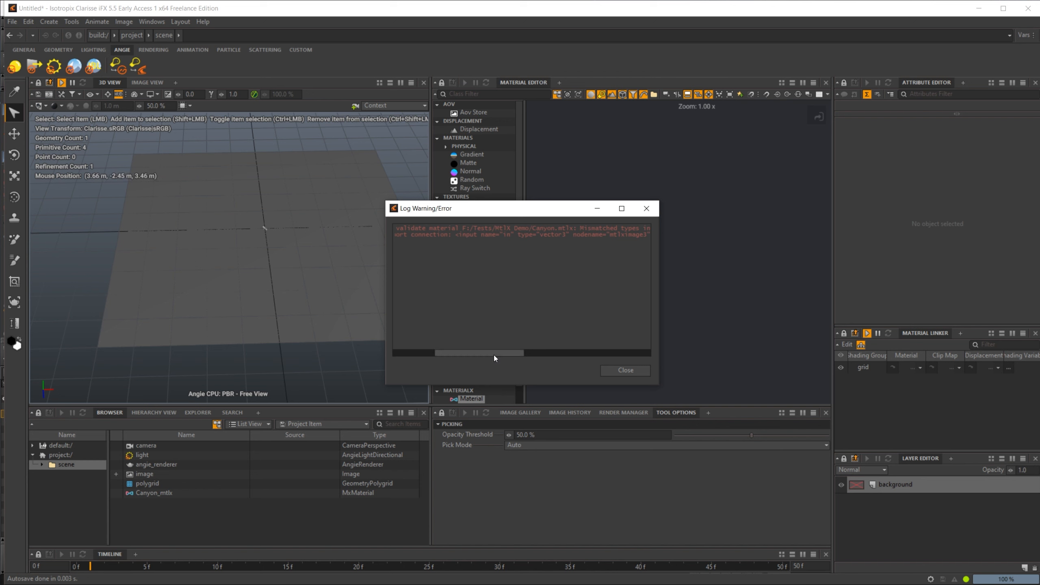
{"action": "left_click_drag", "start_coordinate": [493, 352], "coordinate": [481, 349]}
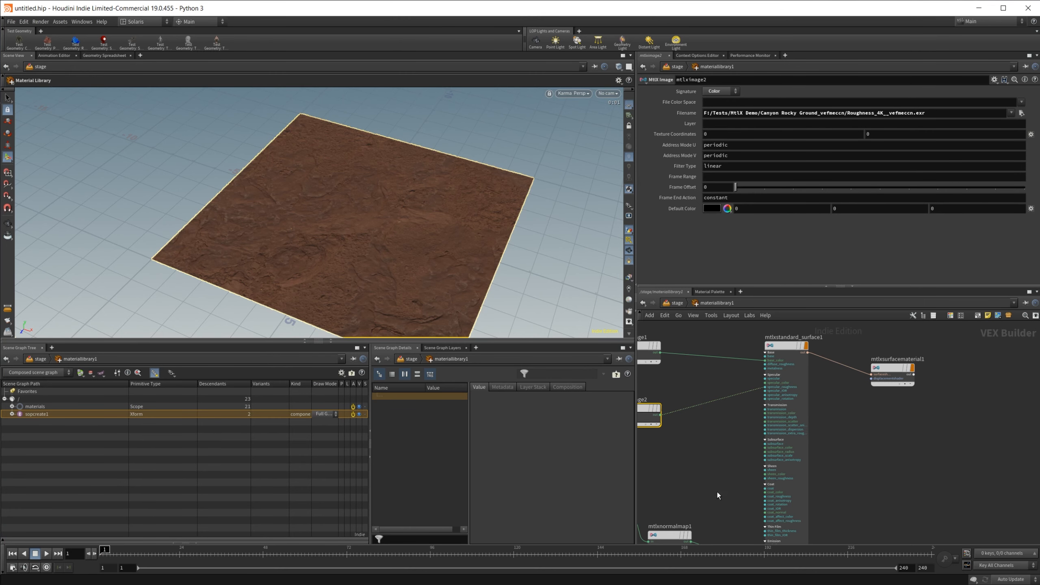
{"action": "mouse_move", "coordinate": [699, 500]}
{"action": "middle_mouse_down"}
{"action": "mouse_move", "coordinate": [755, 405]}
{"action": "mouse_move", "coordinate": [734, 432]}
{"action": "mouse_move", "coordinate": [732, 520]}
{"action": "middle_mouse_up"}
{"action": "scroll", "coordinate": [752, 408], "scroll_direction": "up", "scroll_amount": 3}
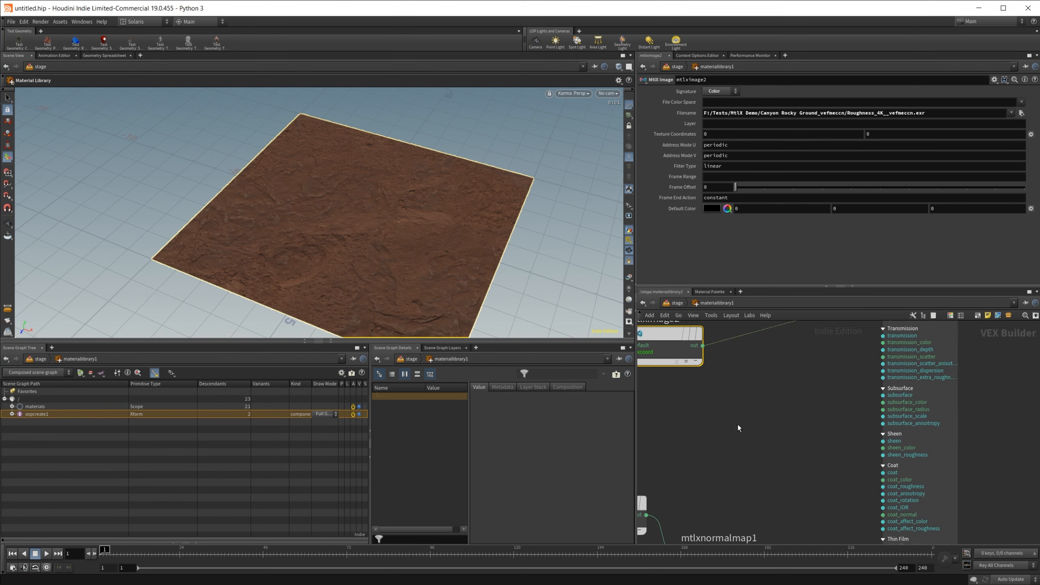
{"action": "middle_click_drag", "start_coordinate": [737, 424], "coordinate": [737, 506]}
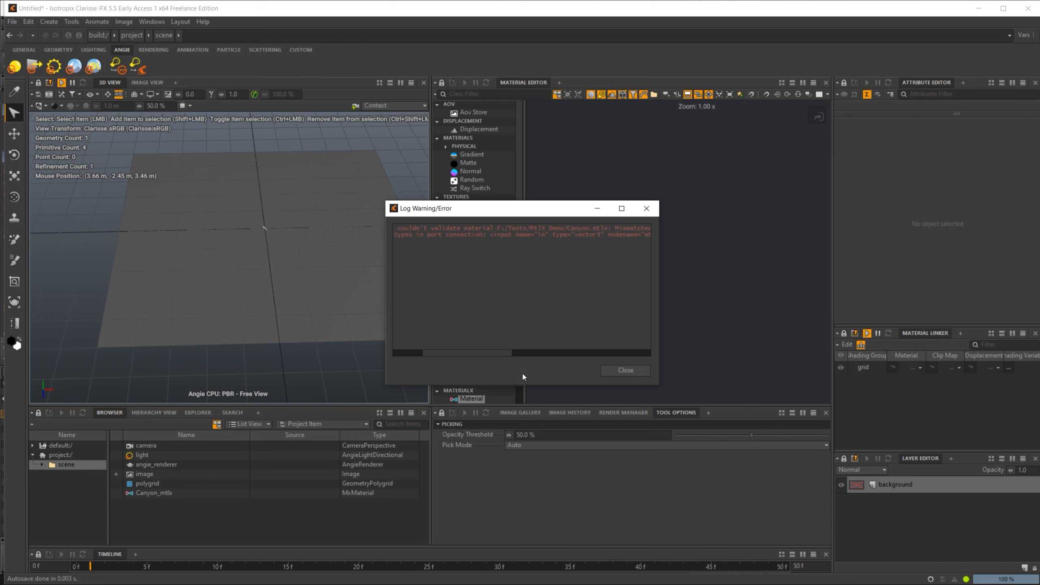
{"action": "left_click_drag", "start_coordinate": [501, 354], "coordinate": [610, 330]}
{"action": "left_click_drag", "start_coordinate": [572, 226], "coordinate": [572, 238]}
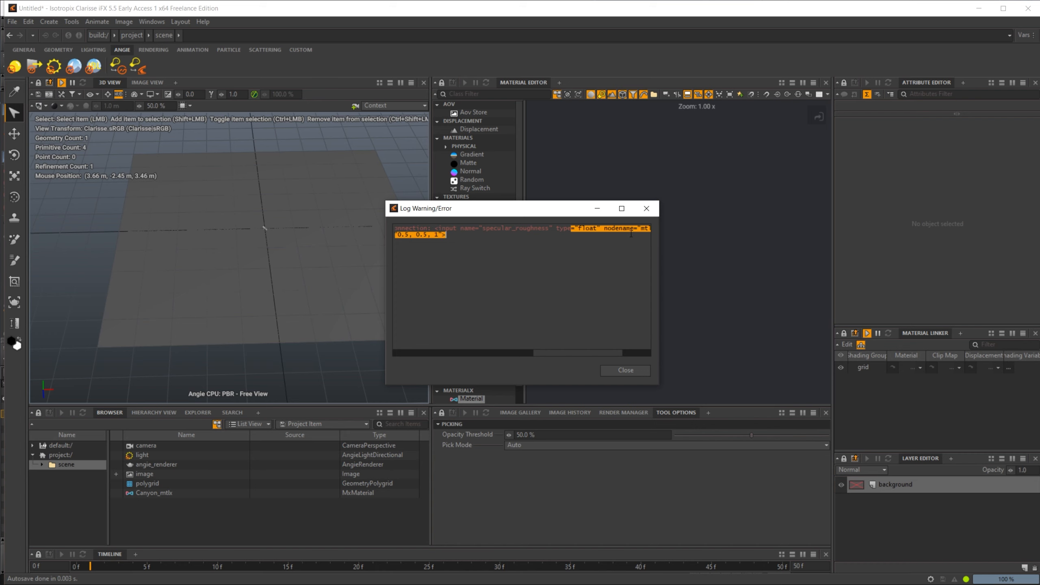
{"action": "left_click", "coordinate": [571, 321]}
{"action": "left_click_drag", "start_coordinate": [485, 353], "coordinate": [623, 348]}
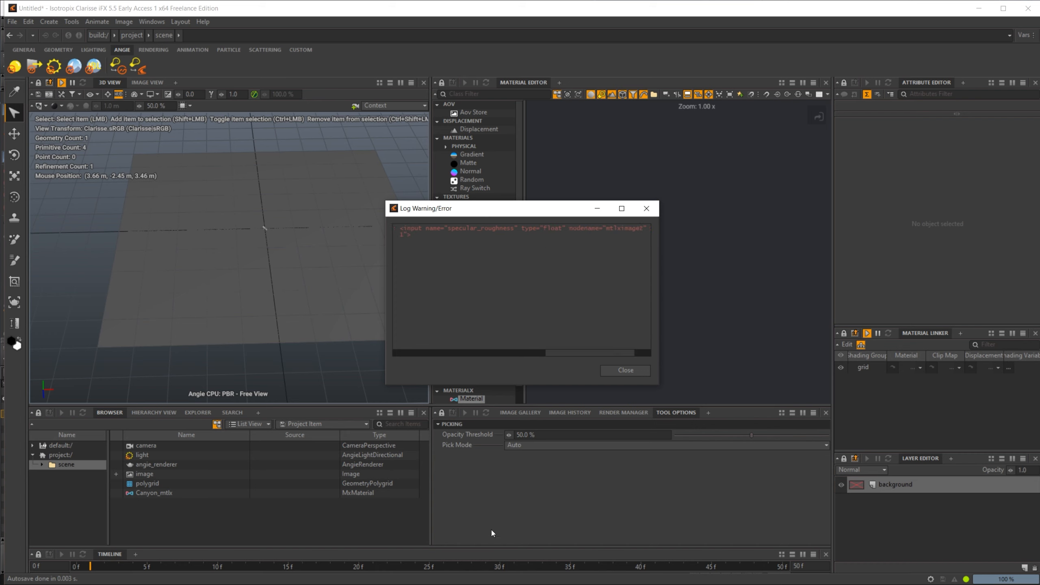
{"action": "left_click", "coordinate": [620, 372]}
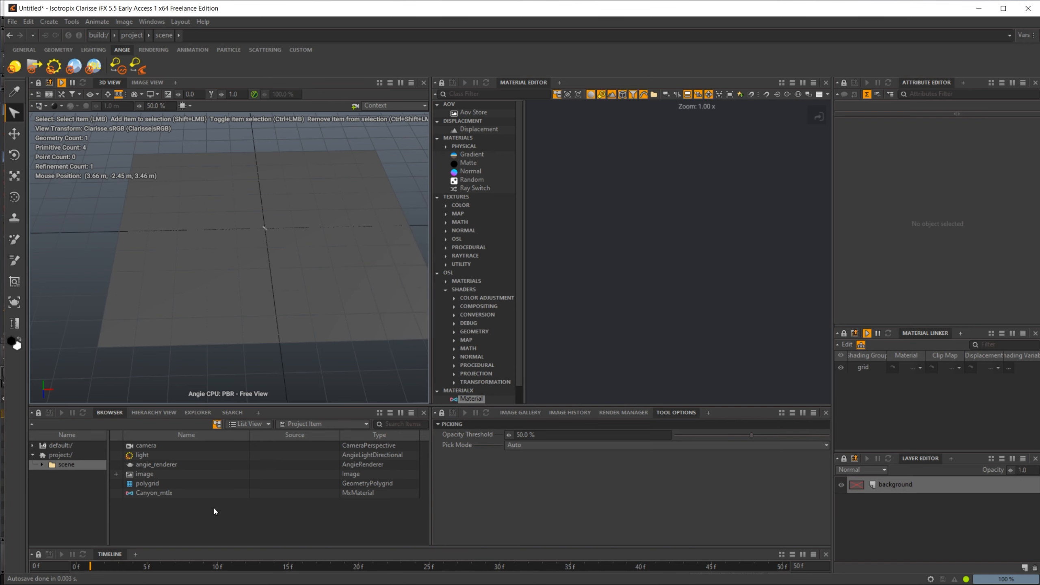
{"action": "left_click", "coordinate": [183, 493]}
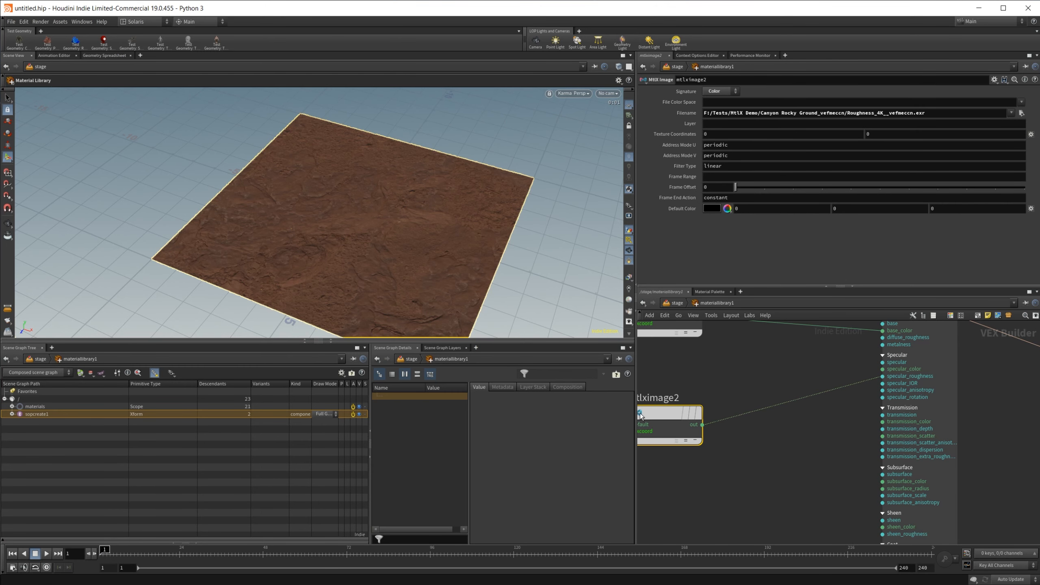
Switch to Houdini and set the signature of the roughness image node mtlximage2 to Float.
{"action": "middle_click_drag", "start_coordinate": [745, 423], "coordinate": [890, 557]}
{"action": "middle_click_drag", "start_coordinate": [816, 517], "coordinate": [731, 373]}
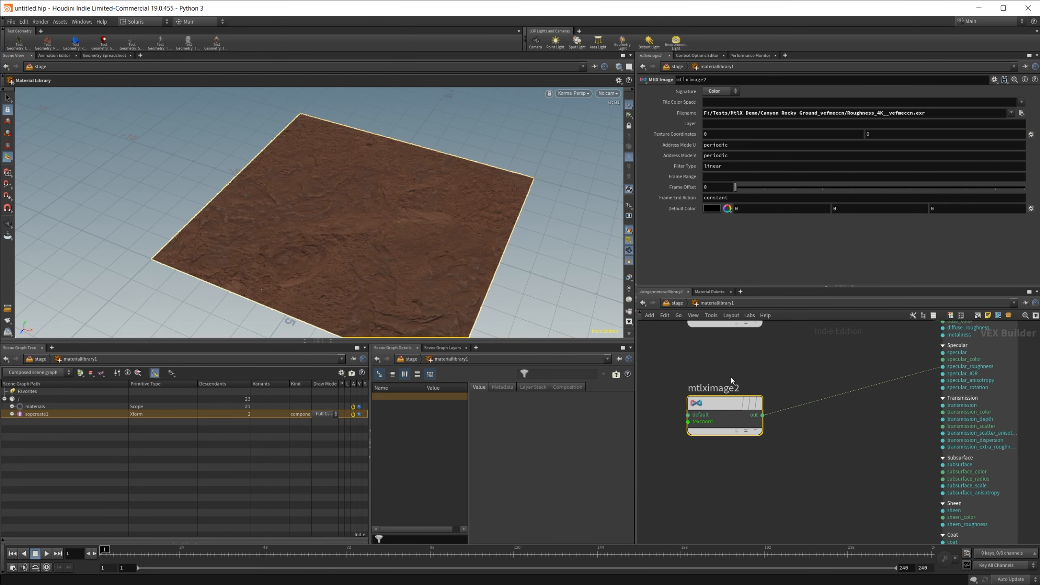
{"action": "left_click", "coordinate": [718, 93]}
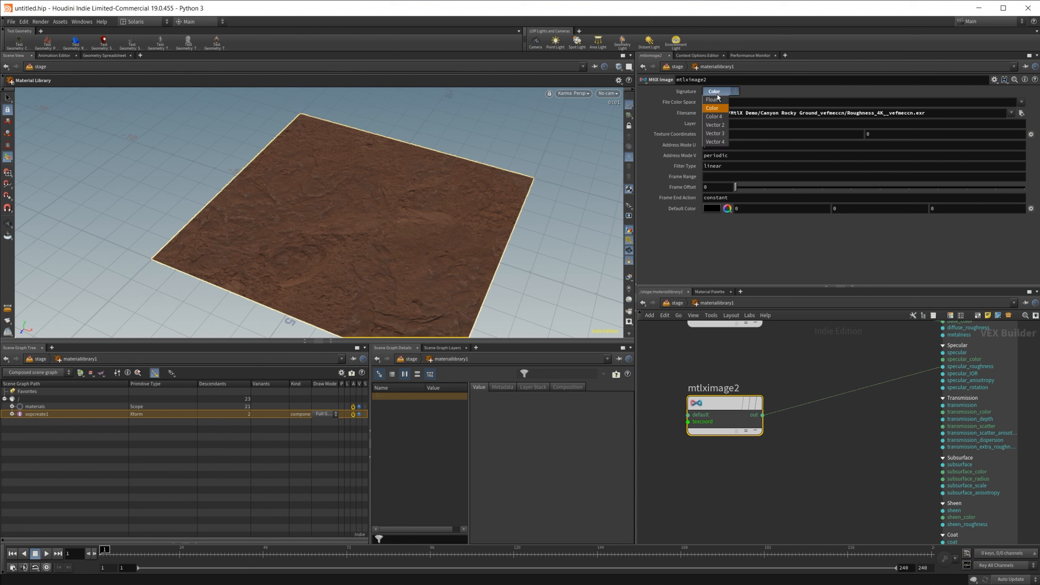
{"action": "left_click", "coordinate": [717, 100]}
Set the signature of the normal image node mtlximage3 to Vector 3.
{"action": "middle_click_drag", "start_coordinate": [810, 493], "coordinate": [805, 342]}
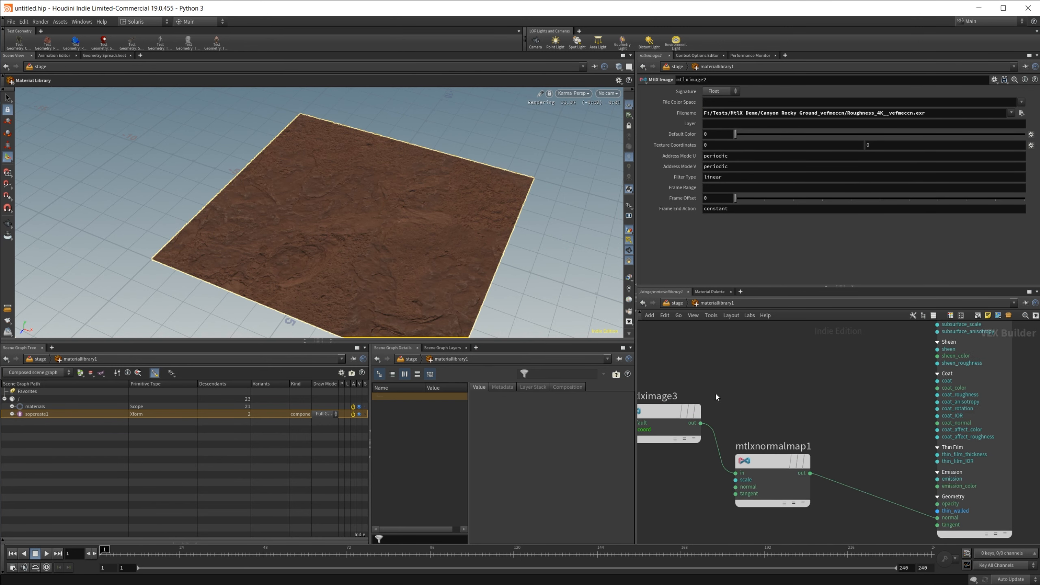
{"action": "middle_click_drag", "start_coordinate": [727, 396], "coordinate": [796, 374]}
{"action": "left_click", "coordinate": [741, 408]}
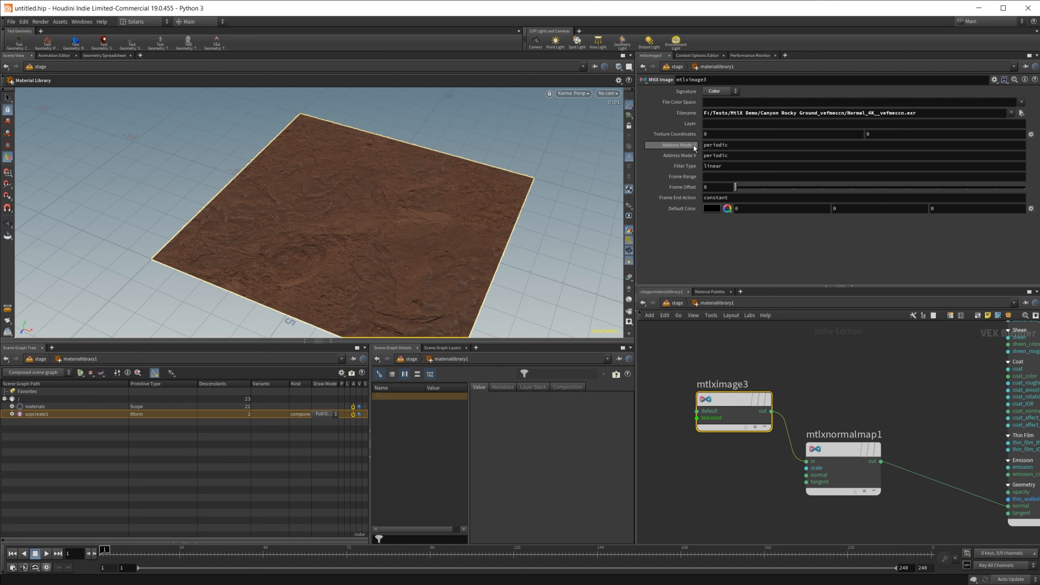
{"action": "left_click", "coordinate": [721, 91]}
{"action": "left_click", "coordinate": [724, 134]}
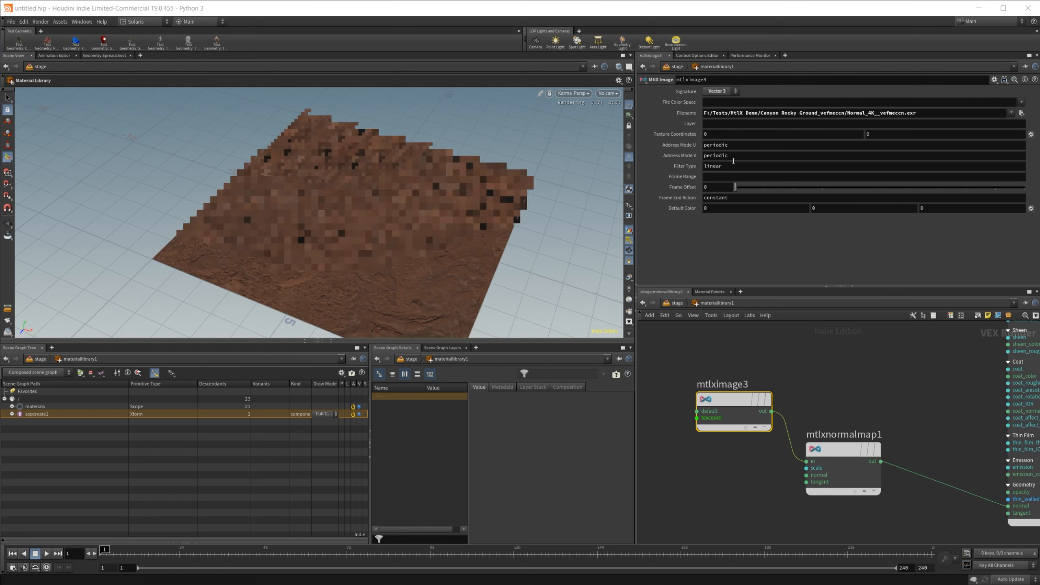
Save the mtlxsurfacematerial1 node as a MaterialX file again, overwriting Canyon.mtlx in F:/Tests/MtlX Demo.
{"action": "mouse_move", "coordinate": [890, 398]}
{"action": "middle_mouse_down"}
{"action": "mouse_move", "coordinate": [667, 443]}
{"action": "mouse_move", "coordinate": [750, 469]}
{"action": "middle_mouse_up"}
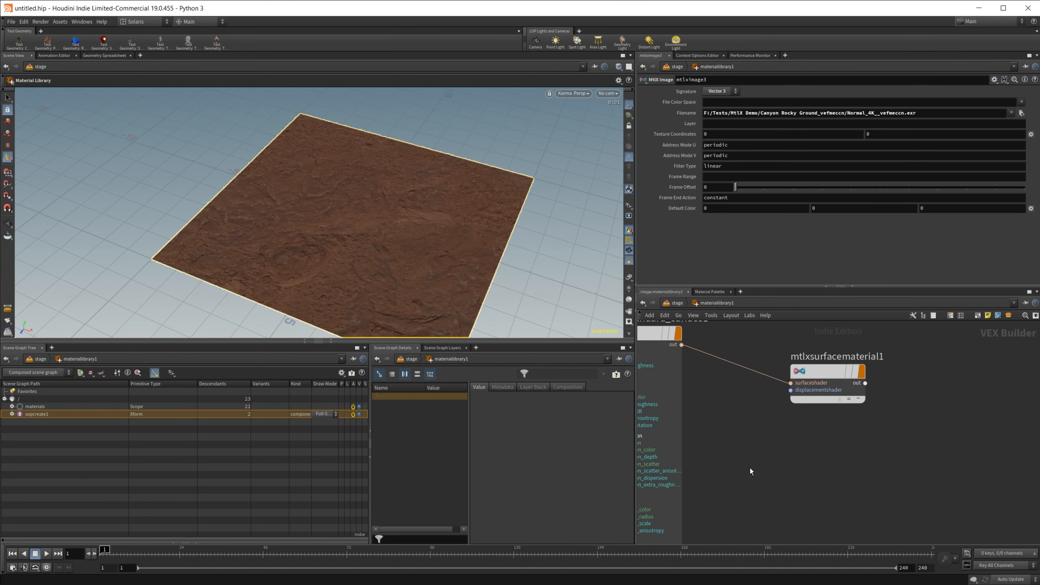
{"action": "right_click", "coordinate": [824, 376]}
{"action": "mouse_move", "coordinate": [856, 462]}
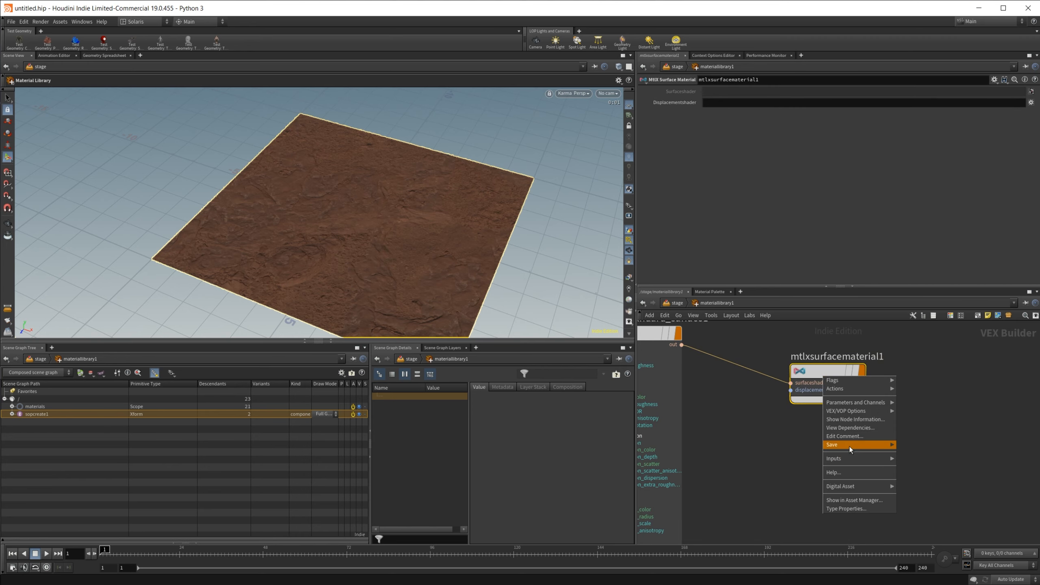
{"action": "left_click", "coordinate": [913, 445]}
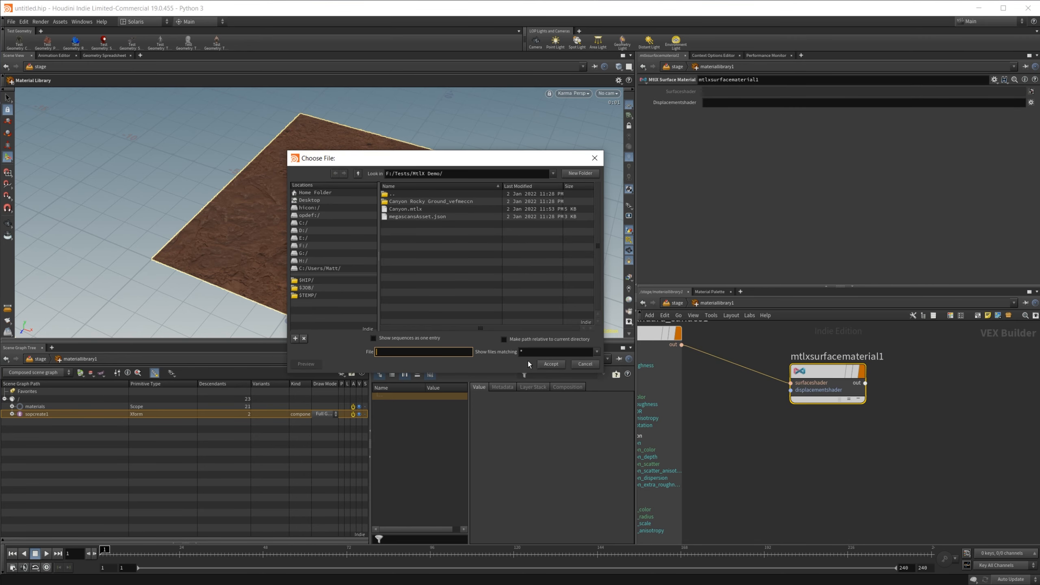
{"action": "left_click", "coordinate": [423, 209]}
{"action": "left_click", "coordinate": [553, 364]}
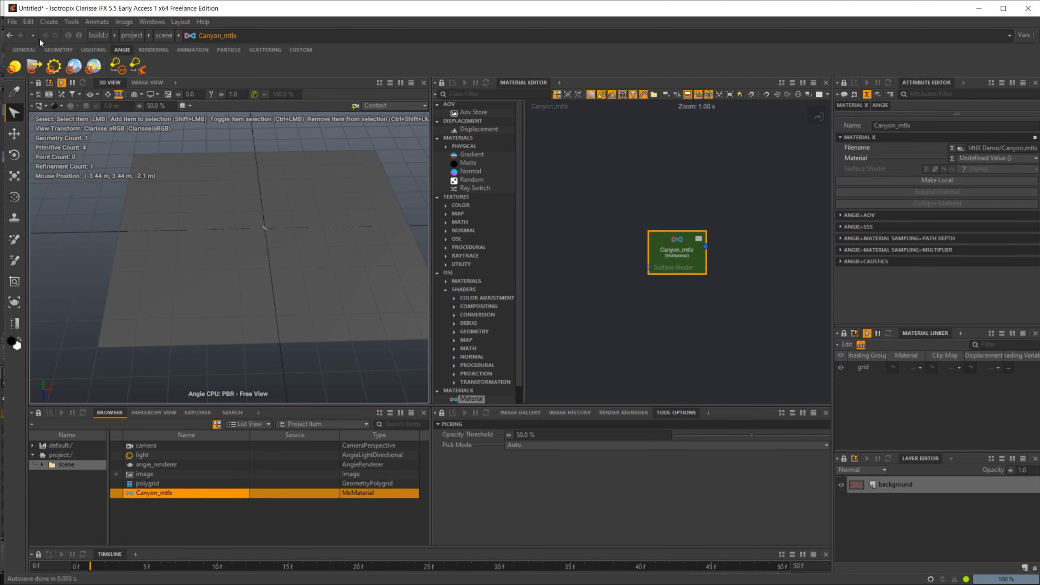
Switch to Clarisse, reload the resources and try assigning the existing Canyon_mtlx material to the grid.
{"action": "left_click", "coordinate": [12, 21]}
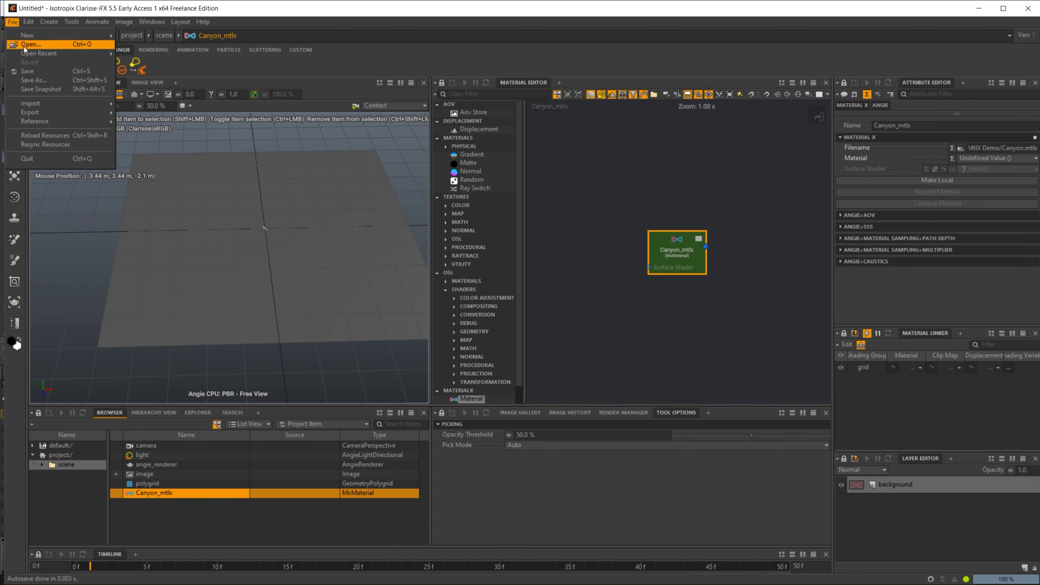
{"action": "left_click", "coordinate": [52, 135]}
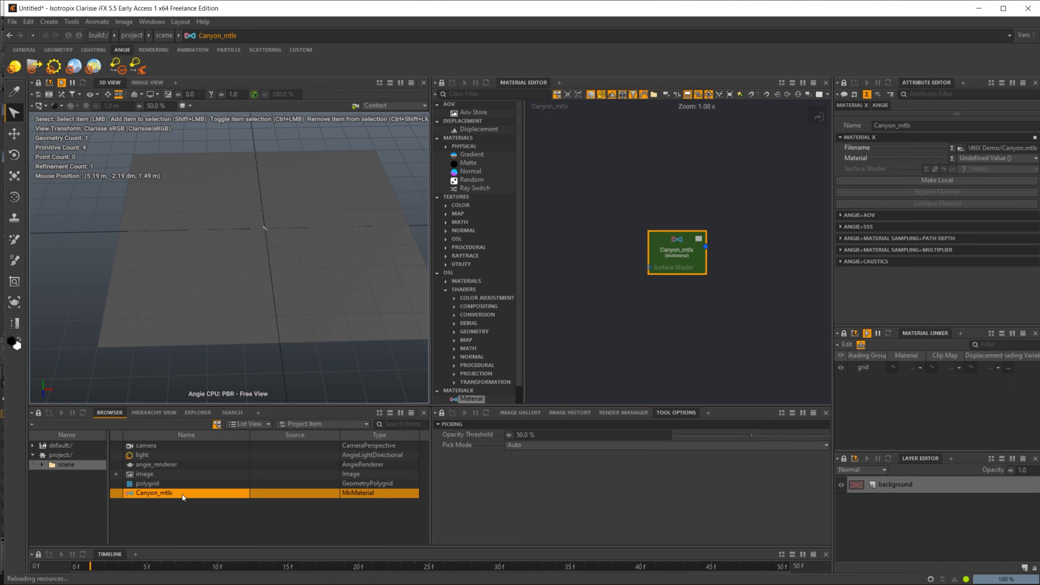
{"action": "left_click_drag", "start_coordinate": [182, 494], "coordinate": [262, 340]}
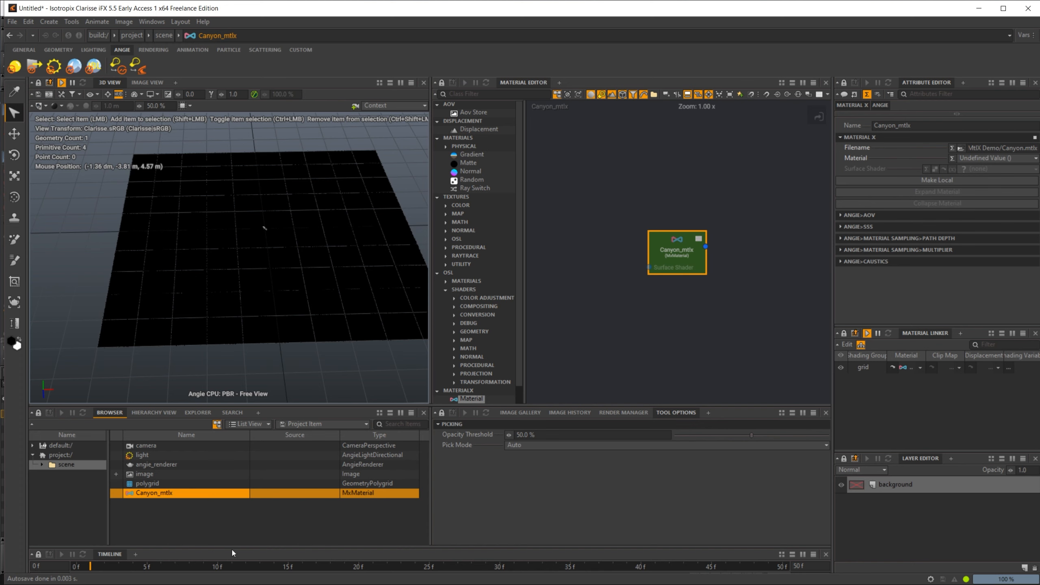
Replace the old Canyon_mtlx material with a fresh MaterialX import of Canyon.mtlx and assign it to the grid.
{"action": "key", "text": "Delete"}
{"action": "left_click", "coordinate": [13, 21]}
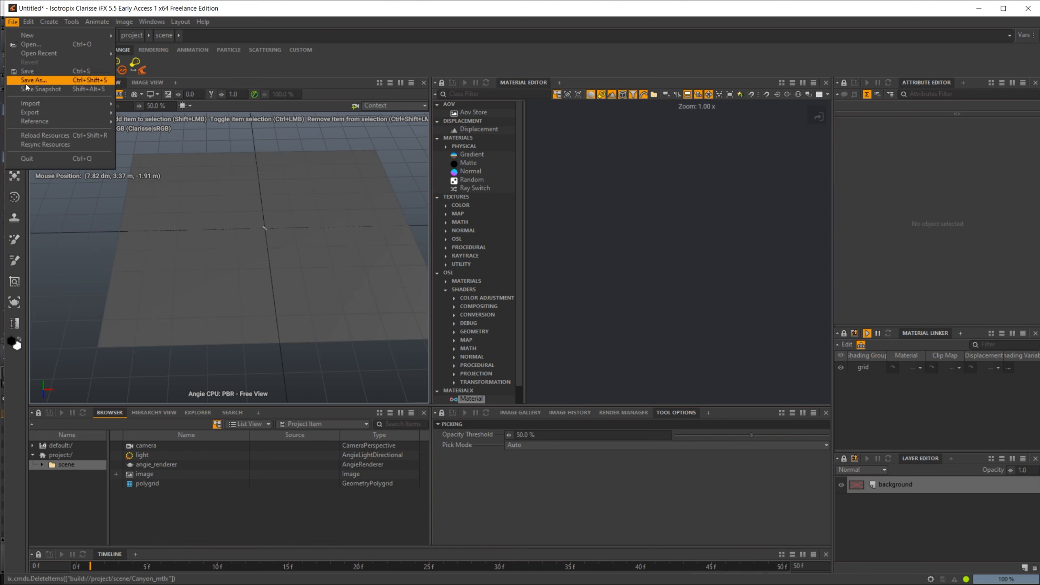
{"action": "mouse_move", "coordinate": [73, 103]}
{"action": "left_click", "coordinate": [160, 149]}
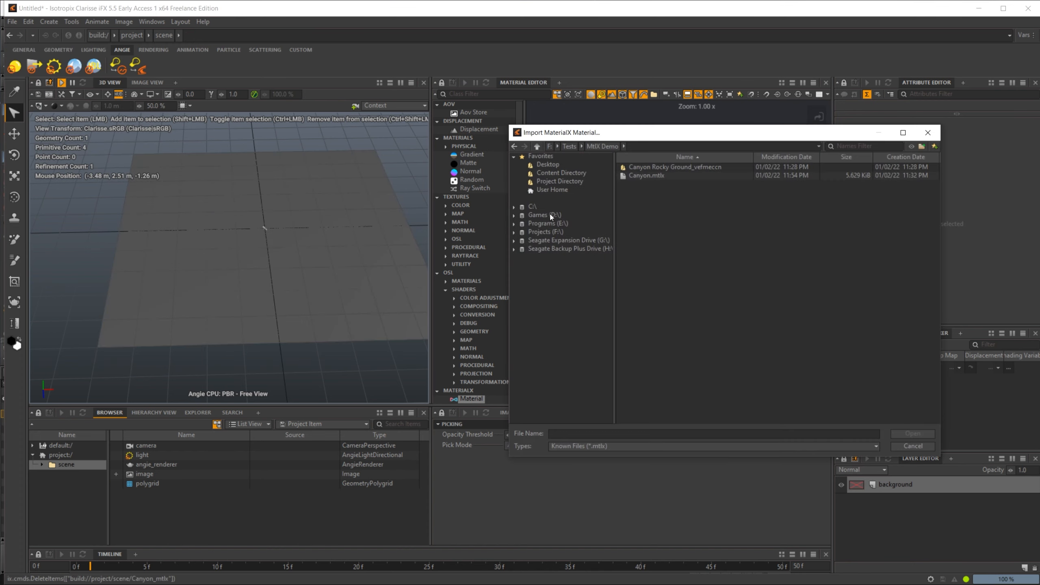
{"action": "left_click", "coordinate": [668, 177]}
{"action": "left_click", "coordinate": [913, 434]}
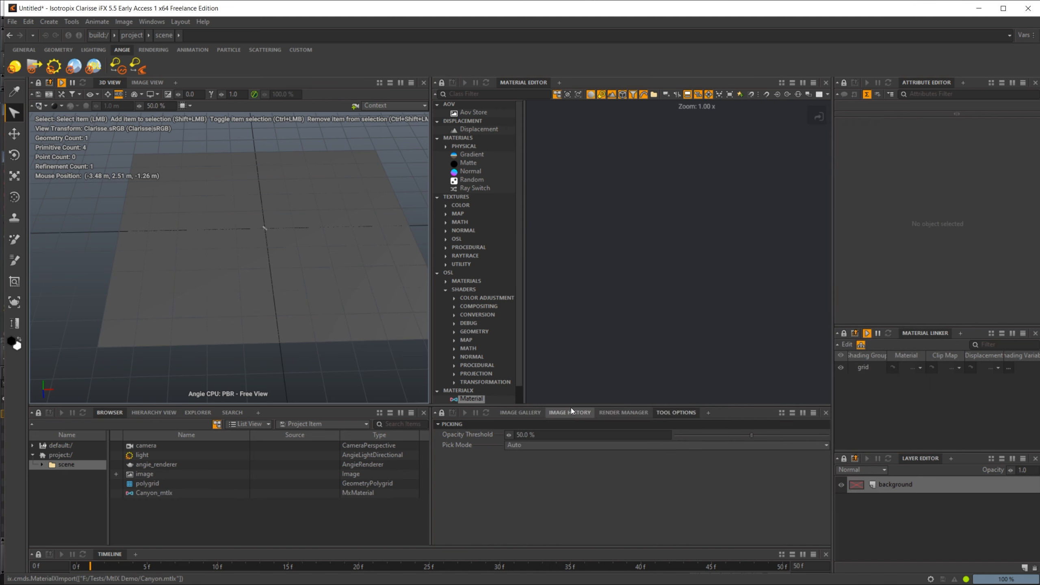
{"action": "left_click_drag", "start_coordinate": [171, 493], "coordinate": [245, 293]}
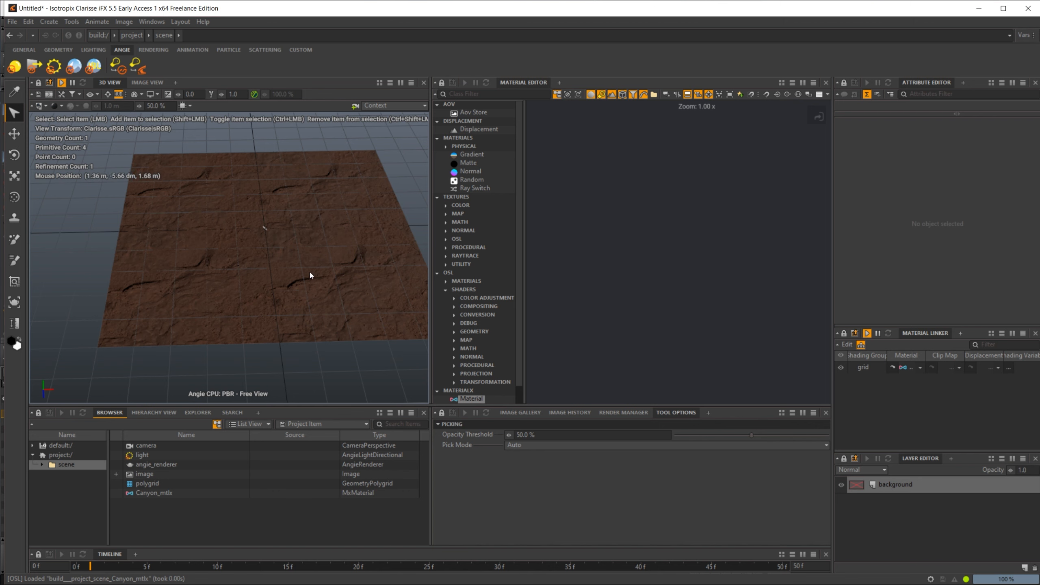
Inspect the textured grid from several angles in Clarisse and compare its texture tiling with the Houdini viewport.
{"action": "right_click_drag", "start_coordinate": [310, 270], "coordinate": [327, 289], "text": "alt"}
{"action": "left_click_drag", "start_coordinate": [319, 305], "coordinate": [290, 280], "text": "alt"}
{"action": "right_click_drag", "start_coordinate": [289, 279], "coordinate": [315, 242], "text": "alt"}
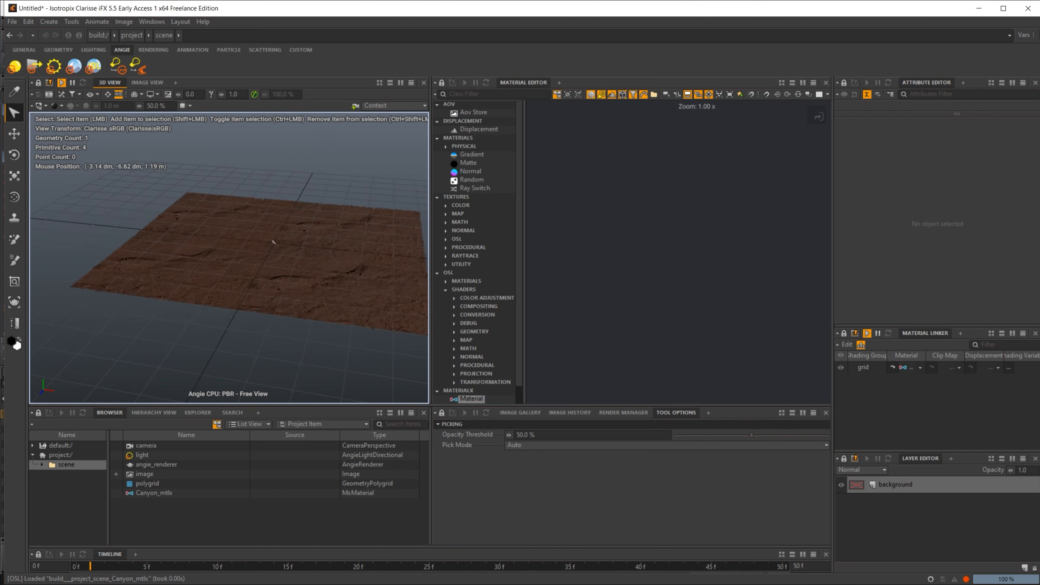
{"action": "left_click_drag", "start_coordinate": [315, 242], "coordinate": [323, 261], "text": "alt"}
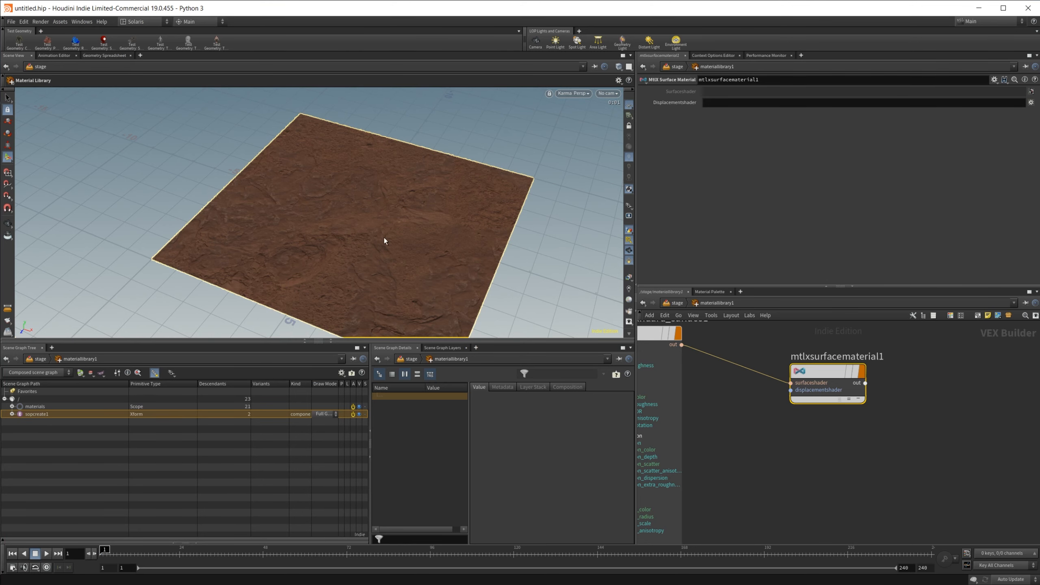
{"action": "left_click_drag", "start_coordinate": [384, 240], "coordinate": [420, 192], "text": "alt"}
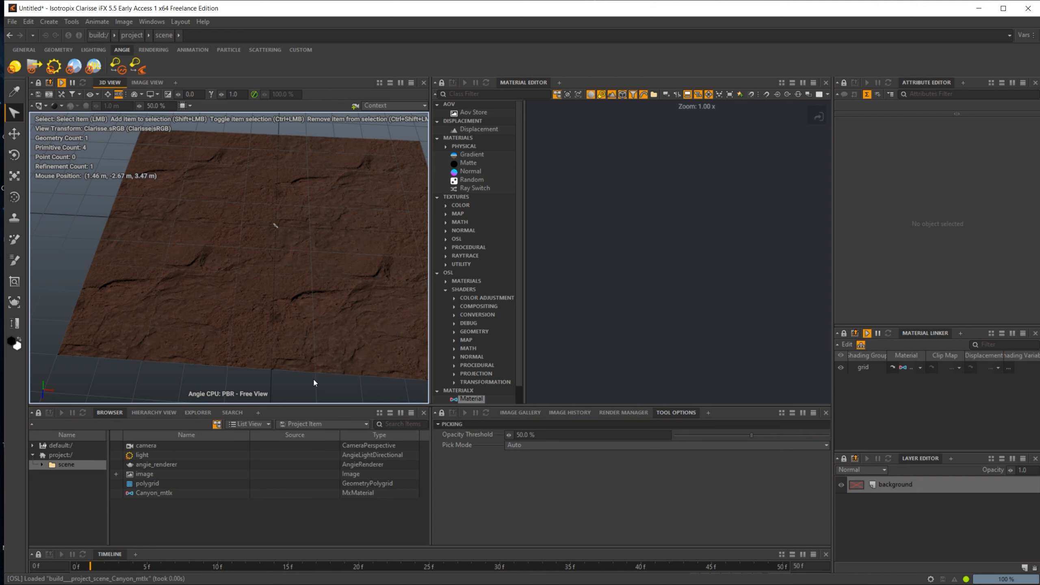
{"action": "middle_click_drag", "start_coordinate": [385, 324], "coordinate": [358, 306], "text": "alt"}
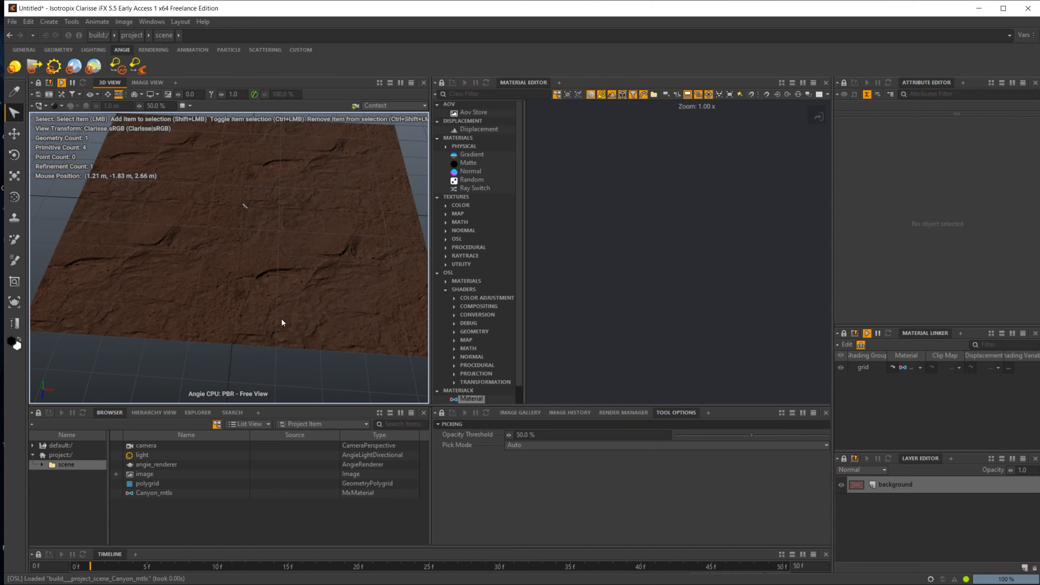
{"action": "right_click_drag", "start_coordinate": [322, 281], "coordinate": [355, 229], "text": "alt"}
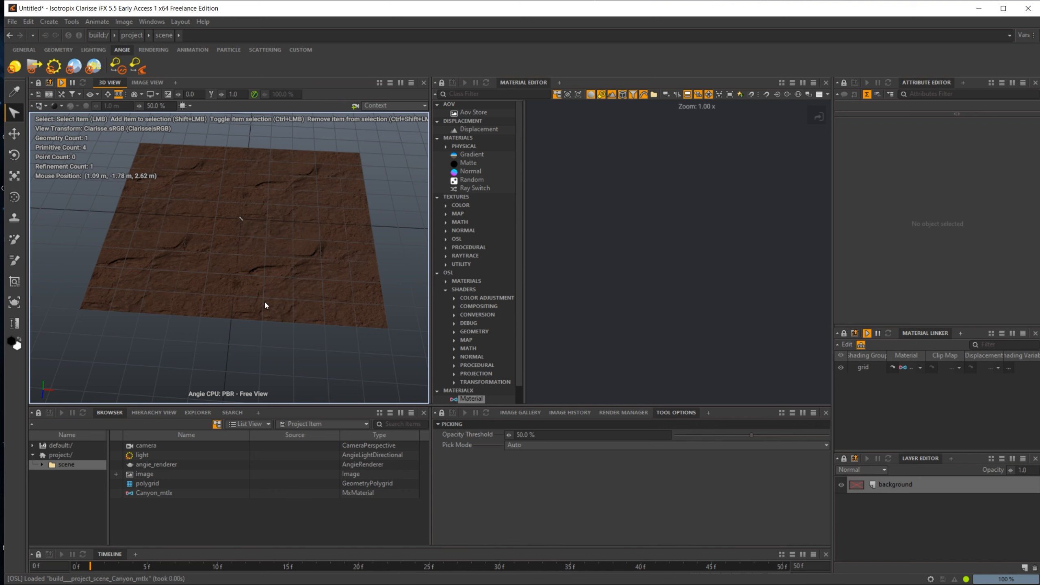
{"action": "left_click_drag", "start_coordinate": [261, 307], "coordinate": [252, 288], "text": "alt"}
{"action": "right_click_drag", "start_coordinate": [252, 288], "coordinate": [287, 312], "text": "alt"}
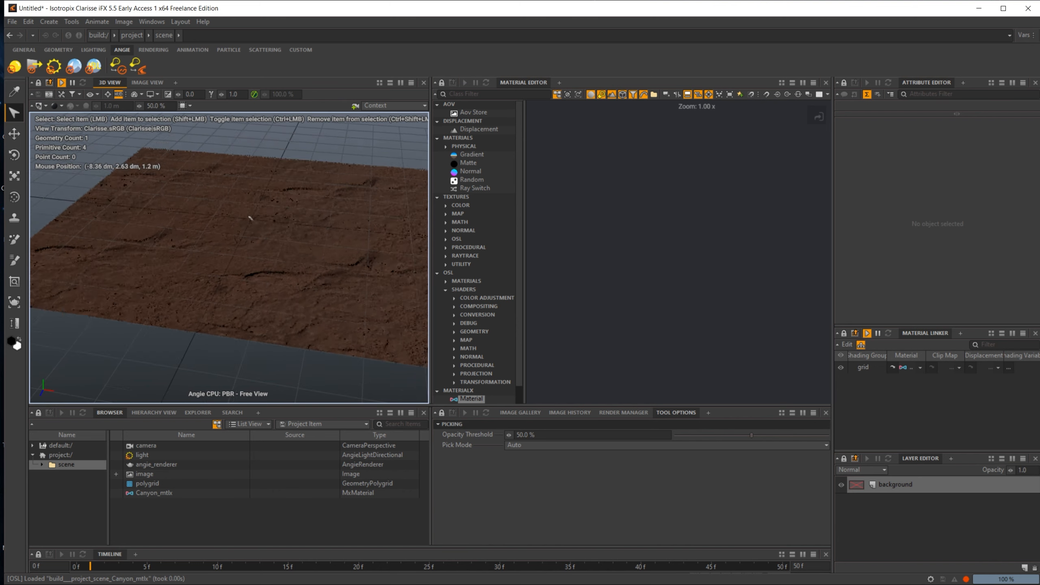
{"action": "middle_click_drag", "start_coordinate": [239, 163], "coordinate": [251, 205], "text": "alt"}
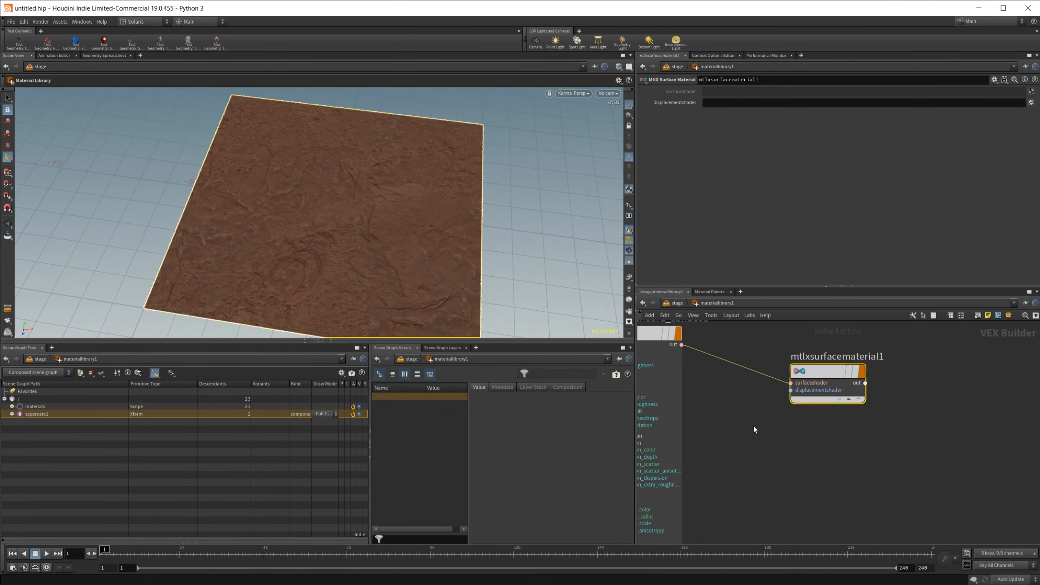
Add a MtlX Geometry Property Value node beside the mtlximage nodes in the material library network.
{"action": "scroll", "coordinate": [755, 427], "scroll_direction": "down", "scroll_amount": 6}
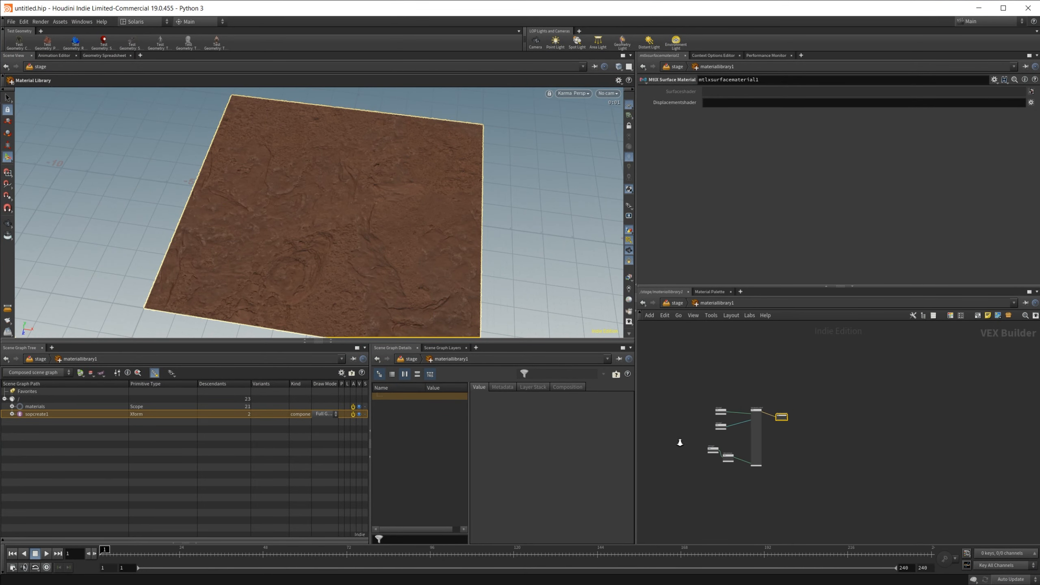
{"action": "scroll", "coordinate": [774, 397], "scroll_direction": "up", "scroll_amount": 8}
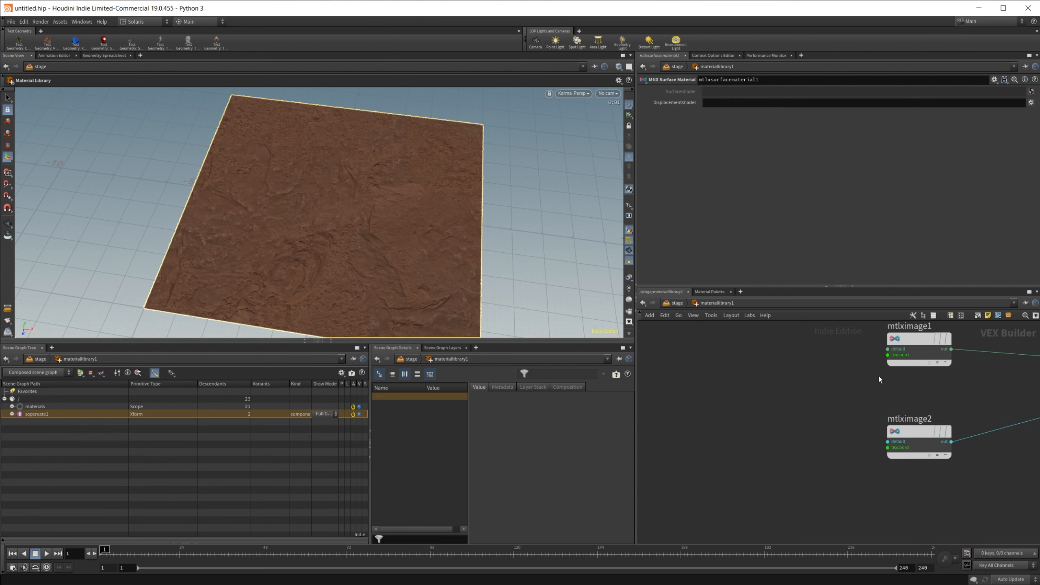
{"action": "scroll", "coordinate": [879, 376], "scroll_direction": "up", "scroll_amount": 2}
{"action": "middle_click_drag", "start_coordinate": [832, 473], "coordinate": [824, 388]}
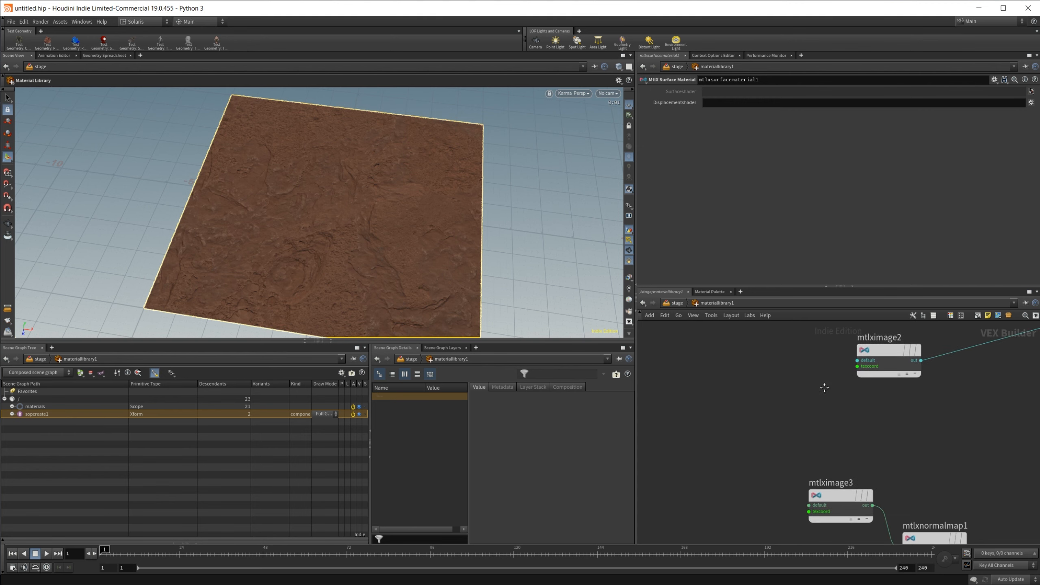
{"action": "middle_click_drag", "start_coordinate": [694, 383], "coordinate": [768, 439]}
{"action": "key", "text": "Tab"}
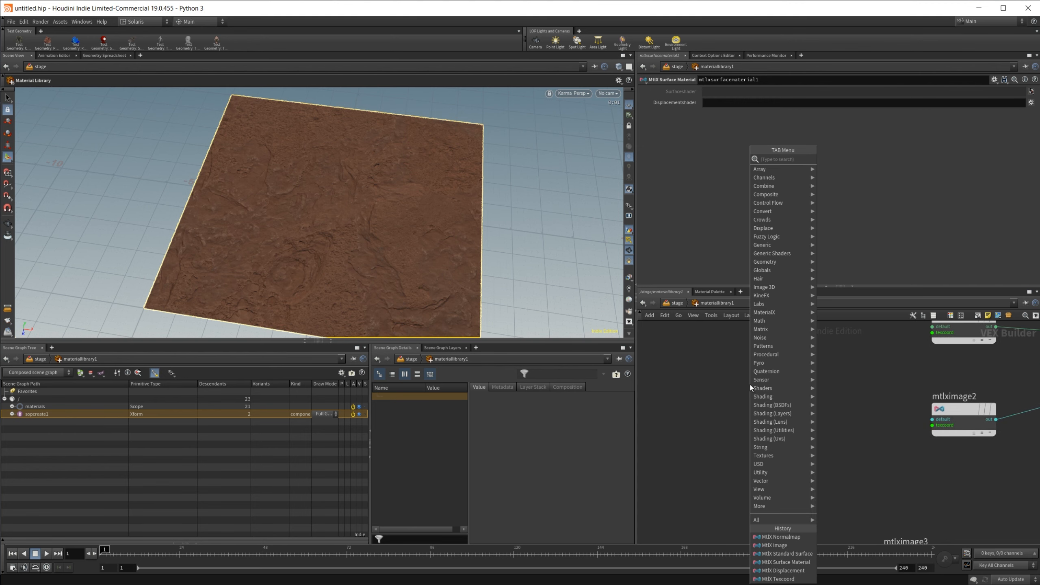
{"action": "type", "text": "geom"}
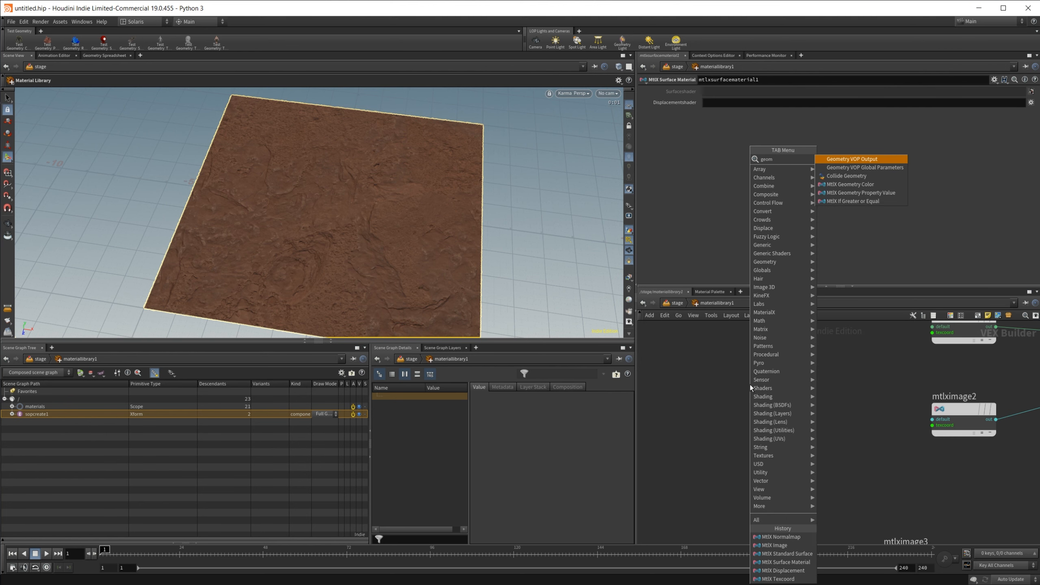
{"action": "left_click", "coordinate": [876, 193]}
{"action": "left_click", "coordinate": [761, 423]}
{"action": "middle_click_drag", "start_coordinate": [815, 458], "coordinate": [767, 460]}
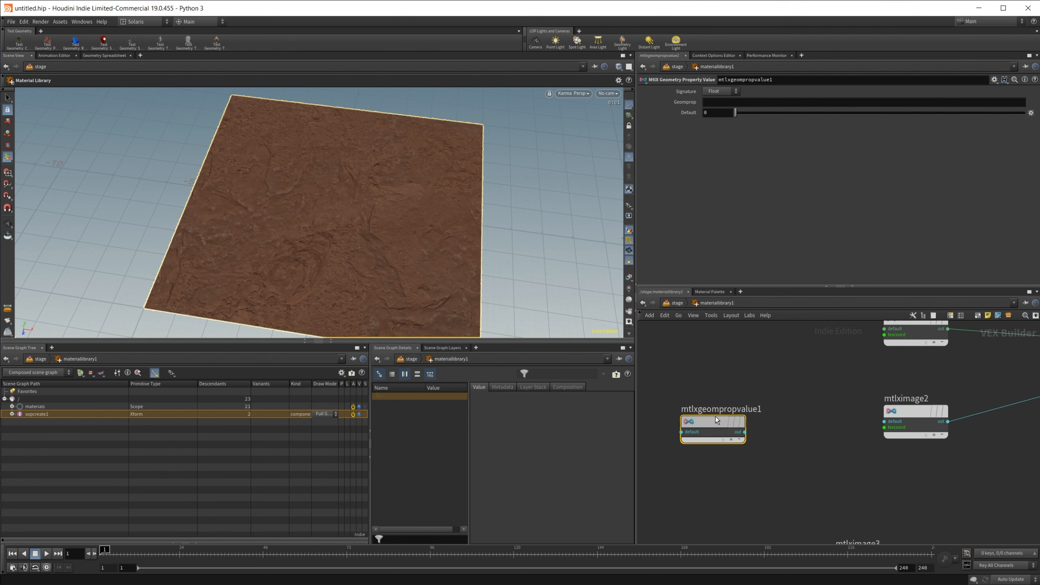
Set the geometry property node's signature to Vector 2 and its Geomprop to uv.
{"action": "left_click", "coordinate": [720, 94]}
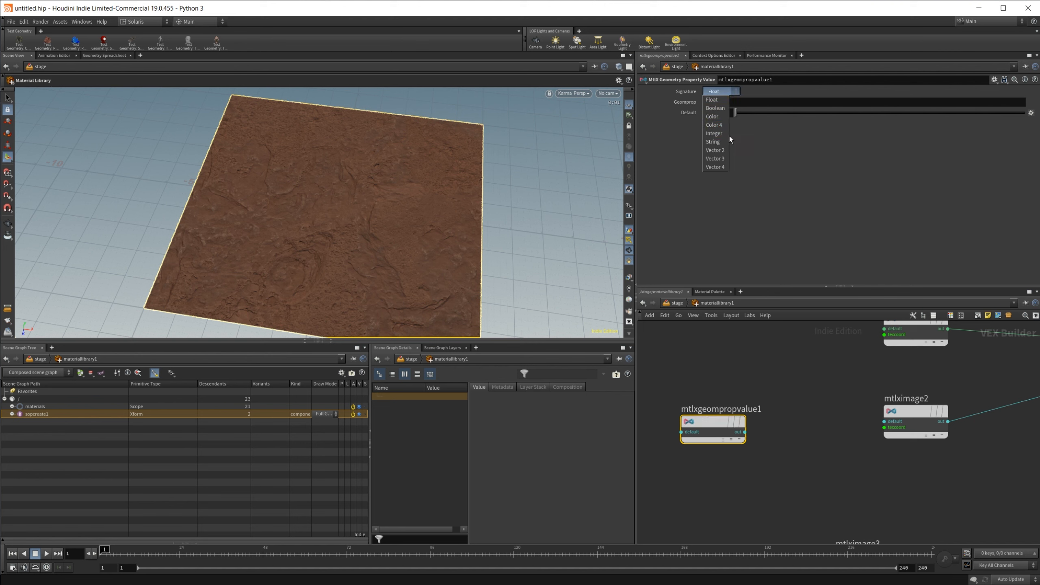
{"action": "left_click", "coordinate": [729, 151]}
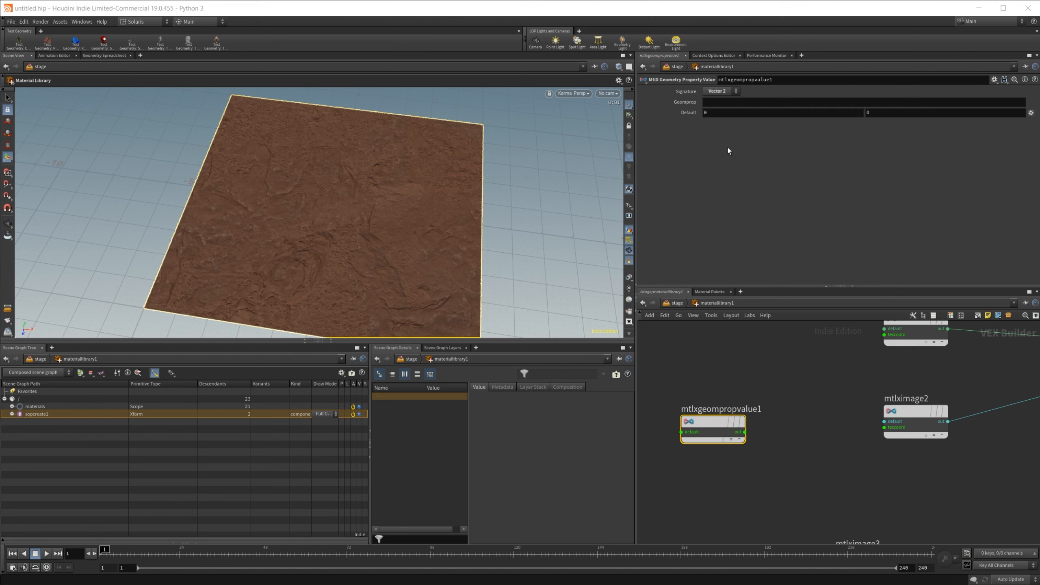
{"action": "left_click", "coordinate": [739, 106]}
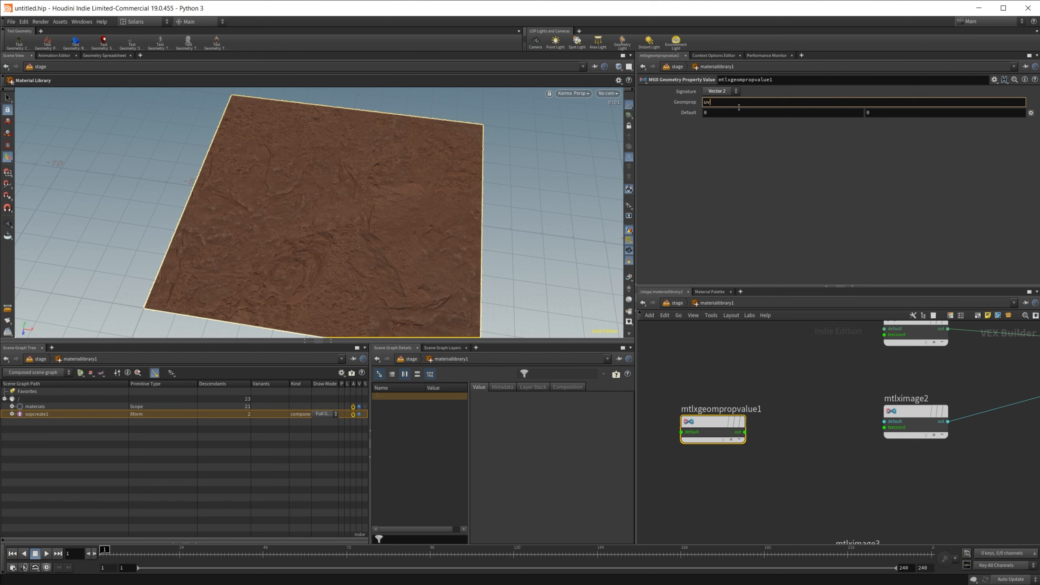
{"action": "key", "text": "Return"}
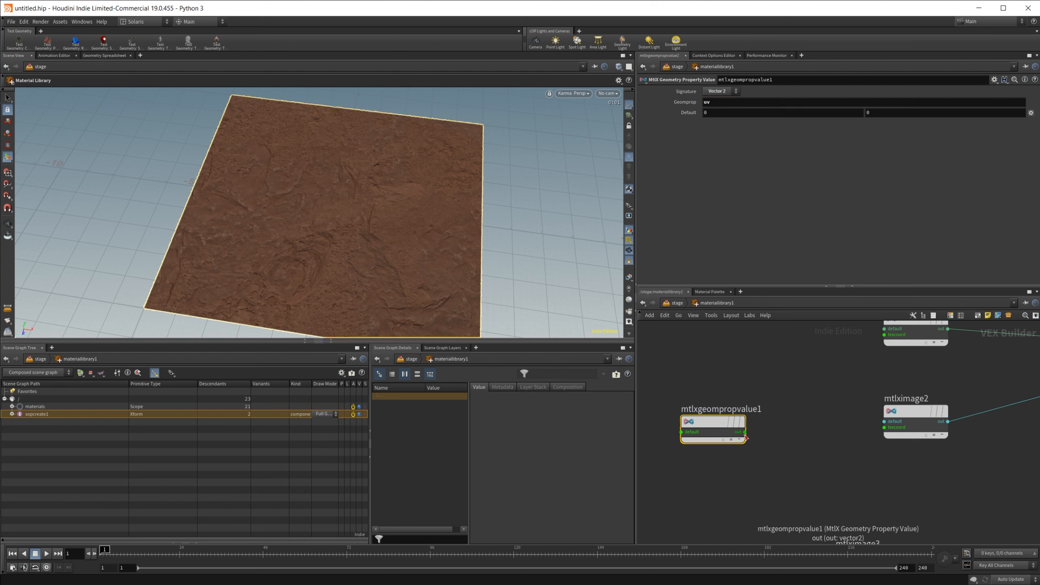
Connect the geometry property node's output to the texcoord inputs of mtlximage1, mtlximage2 and mtlximage3.
{"action": "left_click_drag", "start_coordinate": [745, 432], "coordinate": [885, 335]}
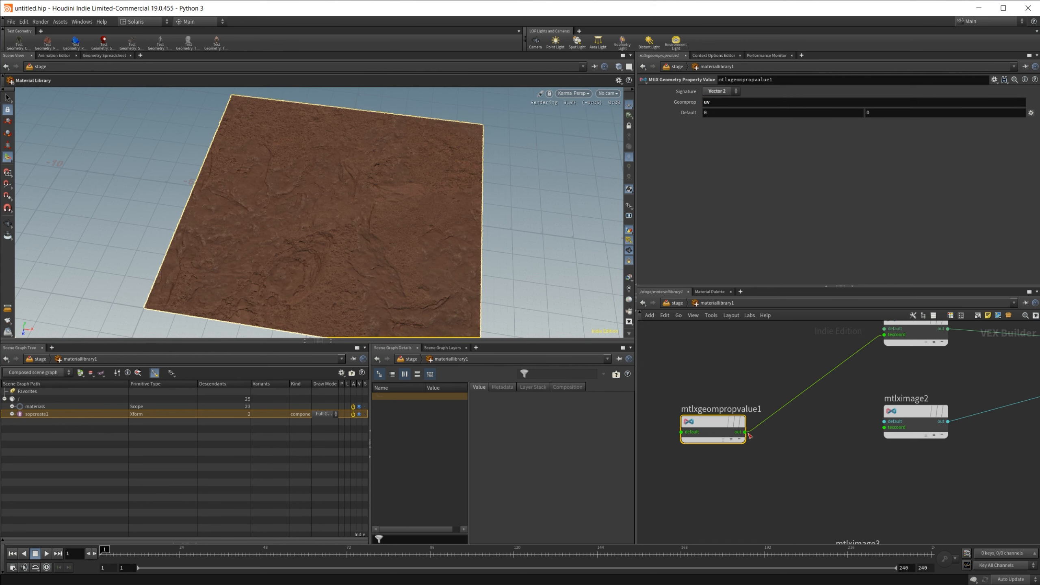
{"action": "left_click_drag", "start_coordinate": [744, 432], "coordinate": [884, 428]}
{"action": "middle_click_drag", "start_coordinate": [794, 478], "coordinate": [769, 406]}
{"action": "left_click_drag", "start_coordinate": [718, 362], "coordinate": [811, 502]}
Save the mtlxsurfacematerial1 node as a MaterialX file, overwriting Canyon.mtlx in F:/Tests/MtlX Demo.
{"action": "middle_click_drag", "start_coordinate": [891, 436], "coordinate": [556, 516]}
{"action": "right_click", "coordinate": [927, 362]}
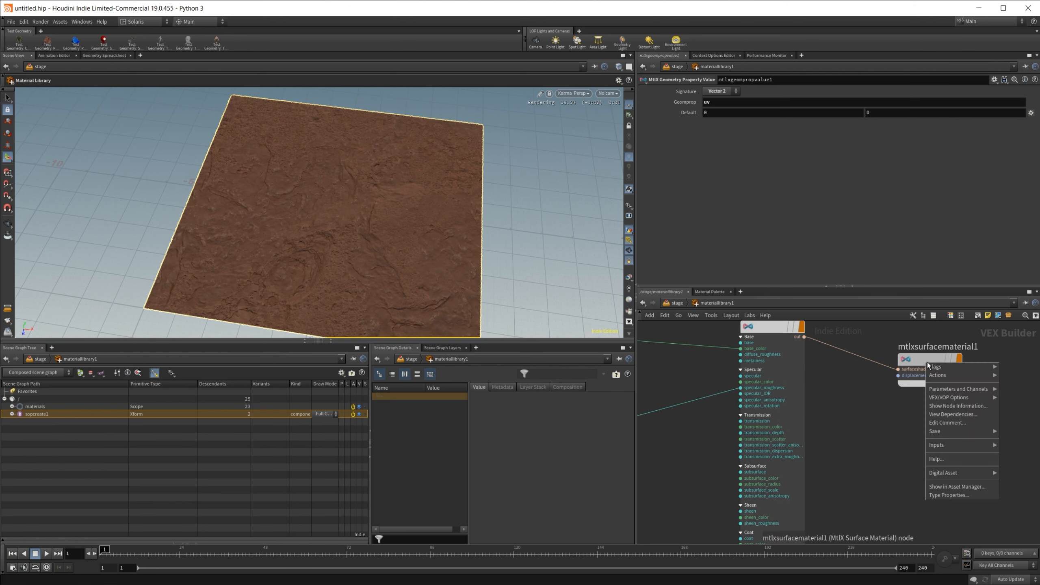
{"action": "mouse_move", "coordinate": [942, 433]}
{"action": "left_click", "coordinate": [1030, 432]}
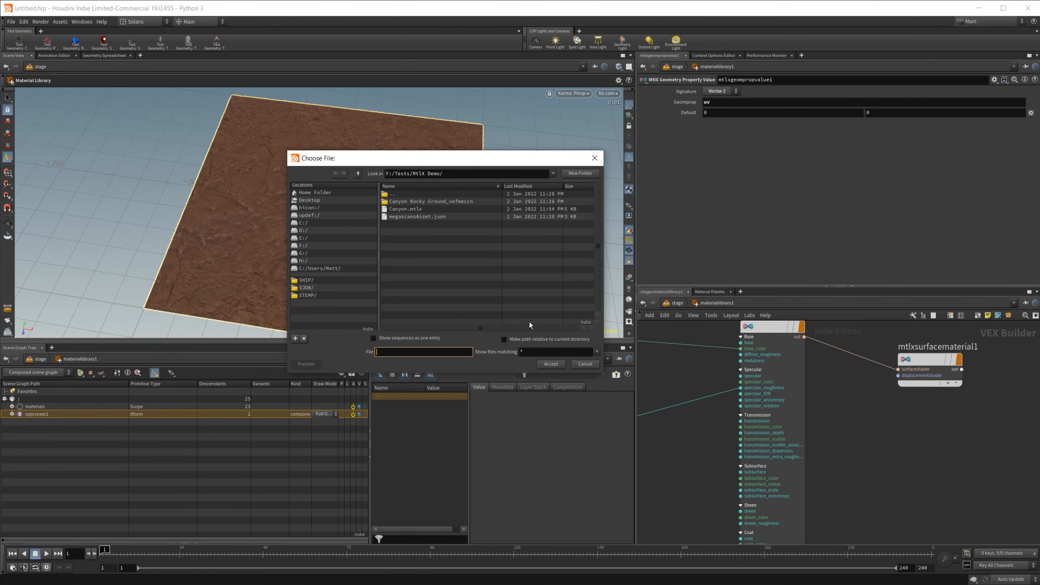
{"action": "left_click", "coordinate": [422, 209]}
{"action": "left_click", "coordinate": [552, 363]}
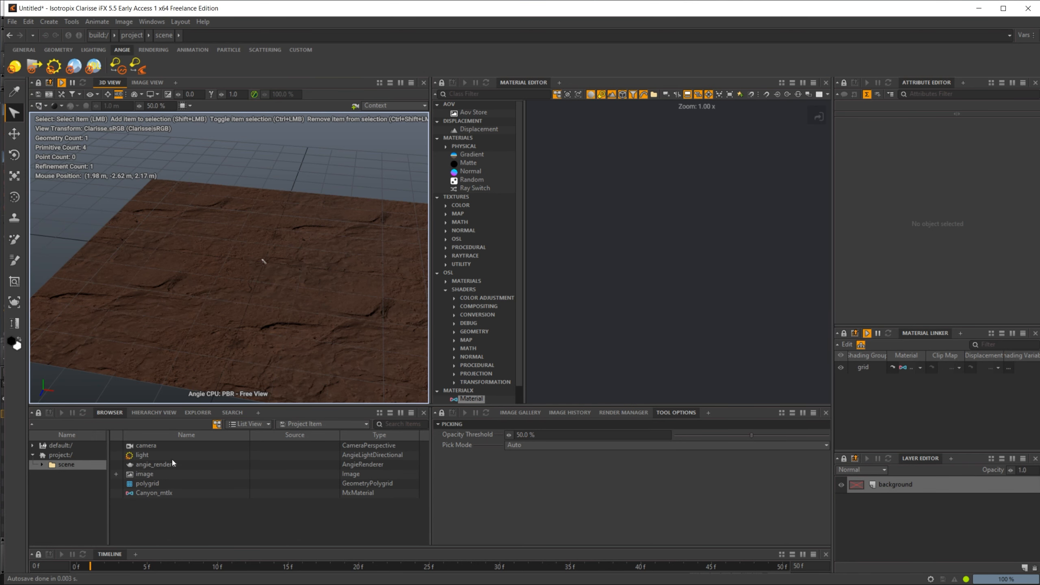
In Clarisse, replace the Canyon_mtlx material with a fresh MaterialX import of Canyon.mtlx and assign it to the grid.
{"action": "left_click", "coordinate": [180, 493]}
{"action": "key", "text": "Delete"}
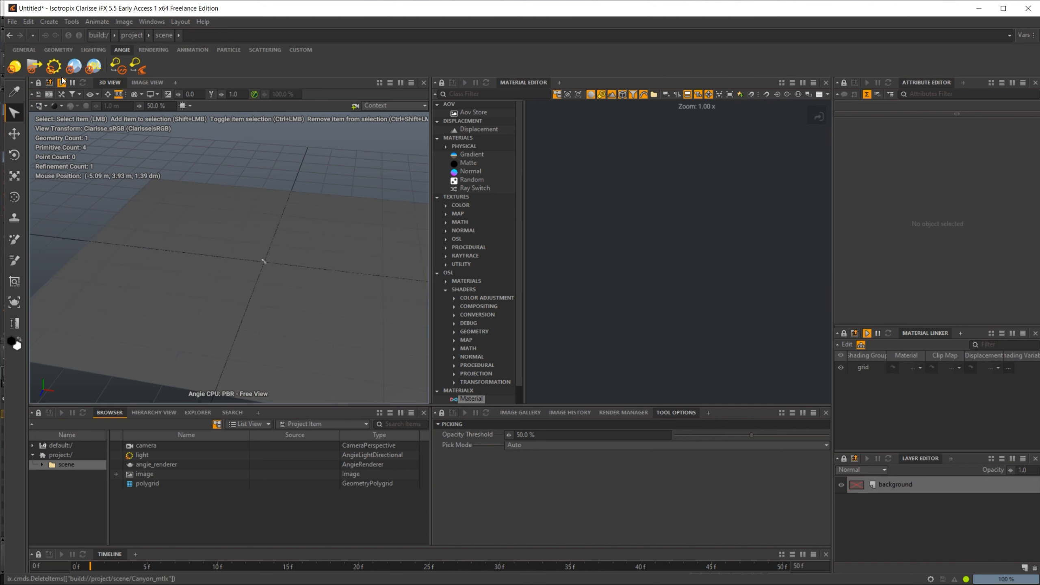
{"action": "left_click", "coordinate": [12, 21]}
{"action": "mouse_move", "coordinate": [67, 104]}
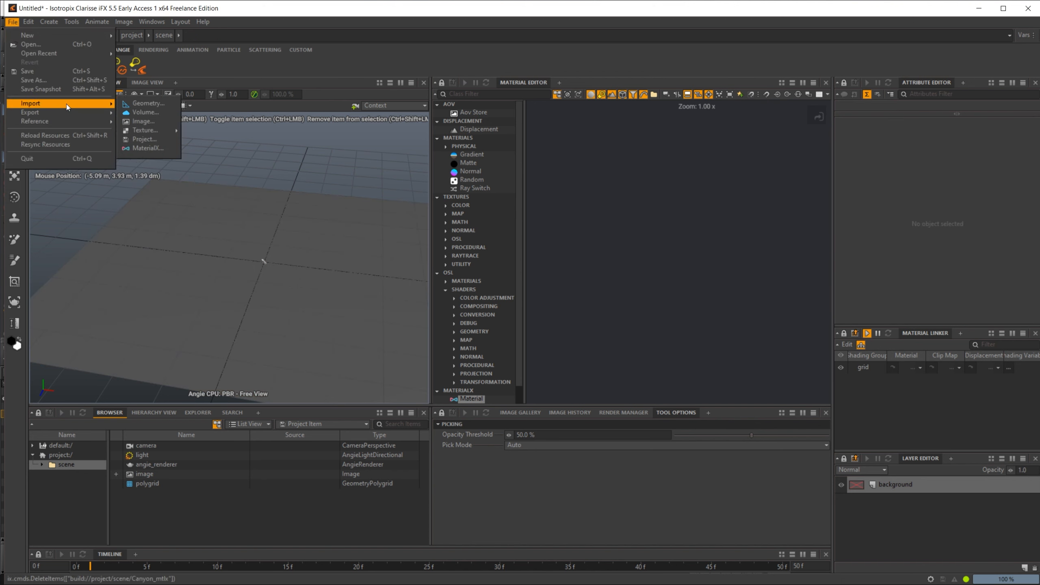
{"action": "left_click", "coordinate": [146, 148]}
{"action": "left_click", "coordinate": [670, 177]}
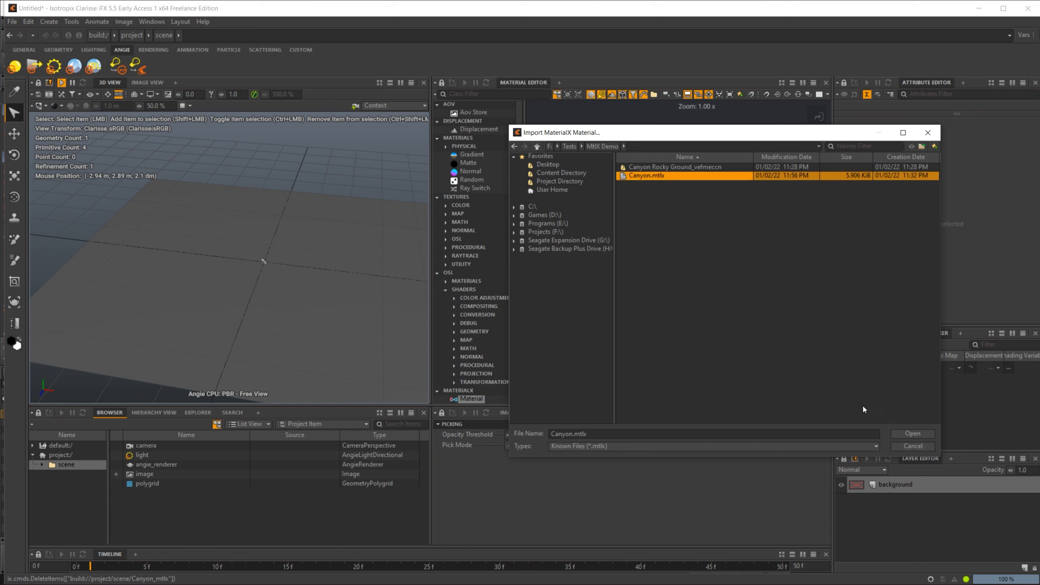
{"action": "left_click", "coordinate": [914, 433]}
{"action": "left_click_drag", "start_coordinate": [175, 494], "coordinate": [243, 346]}
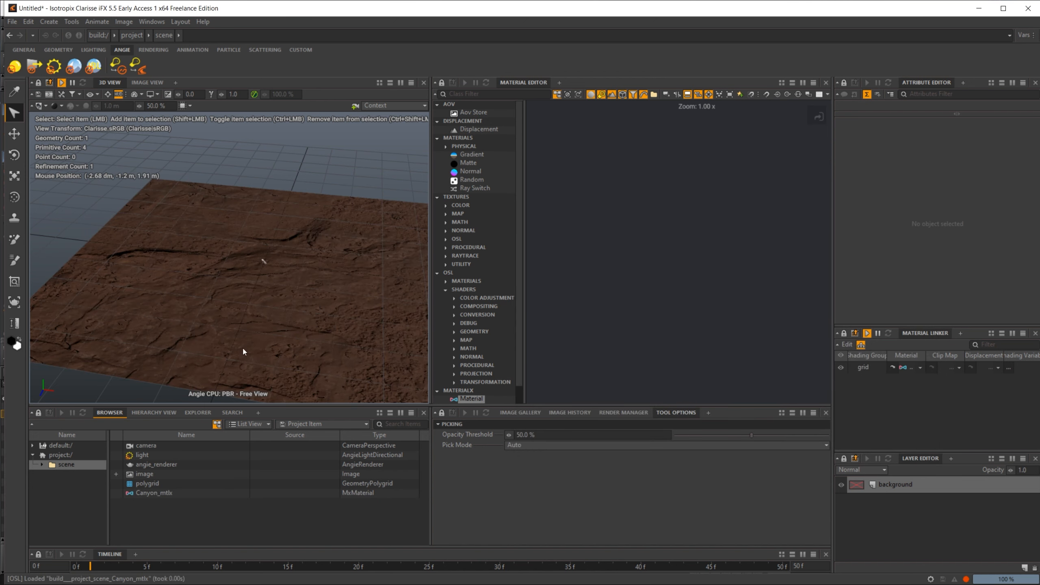
Orbit the grid in Clarisse and in the Houdini viewport to compare the texture's orientation.
{"action": "left_click_drag", "start_coordinate": [308, 281], "coordinate": [315, 233], "text": "alt"}
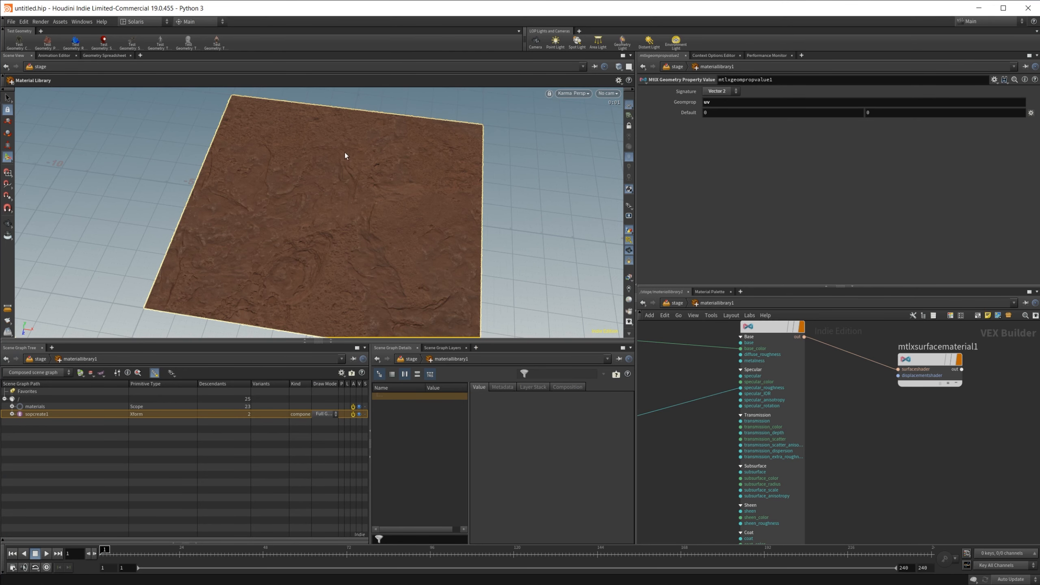
{"action": "left_click_drag", "start_coordinate": [345, 155], "coordinate": [400, 265]}
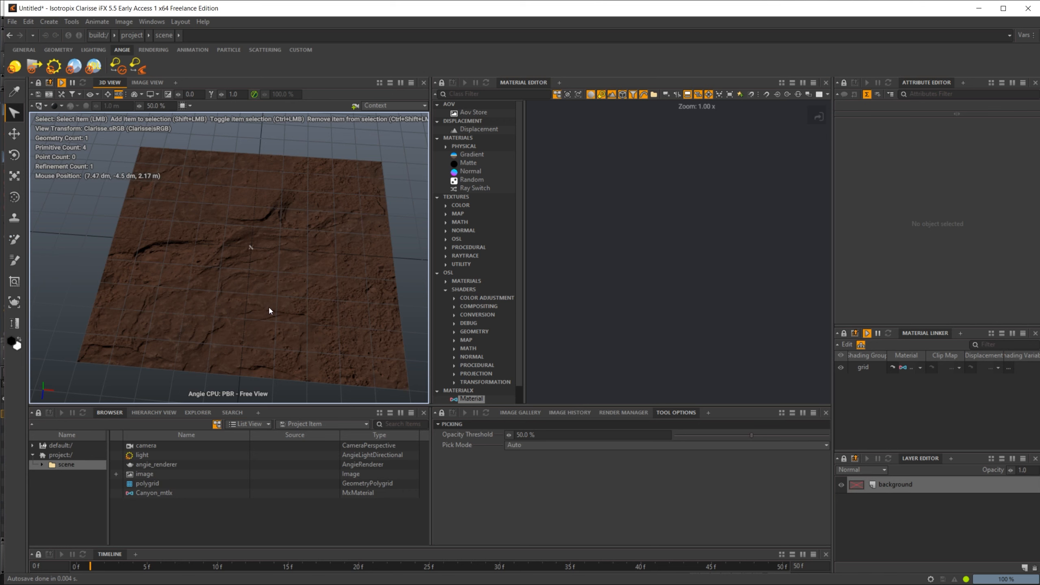
{"action": "mouse_move", "coordinate": [308, 322]}
{"action": "left_mouse_down", "text": "alt"}
{"action": "mouse_move", "coordinate": [321, 290]}
{"action": "mouse_move", "coordinate": [320, 322]}
{"action": "left_mouse_up", "text": "alt"}
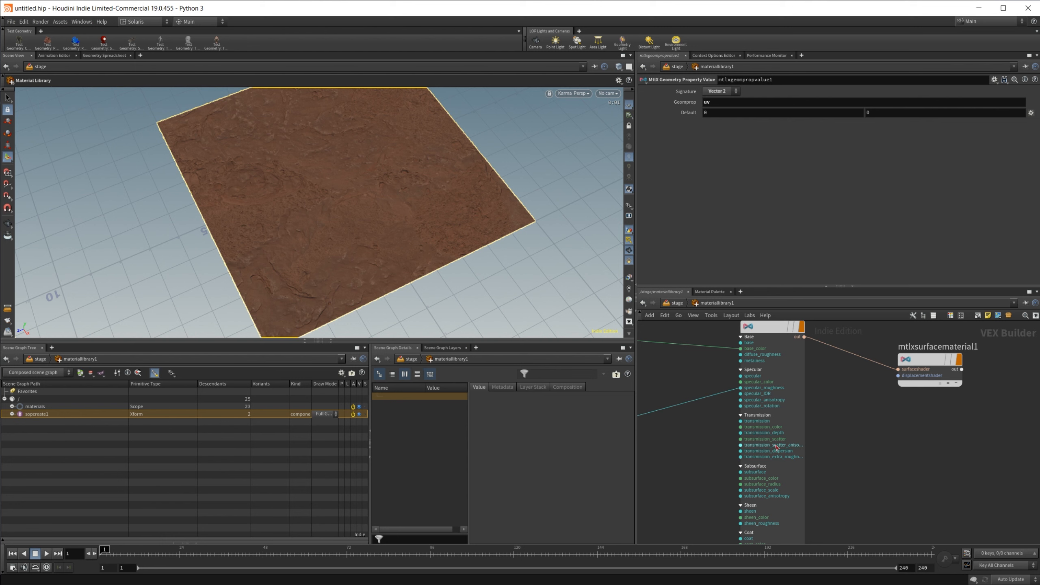
Back in Houdini, add a MtlX Multiply node between mtlxgeompropvalue1 and the image nodes.
{"action": "mouse_move", "coordinate": [708, 397]}
{"action": "middle_mouse_down"}
{"action": "mouse_move", "coordinate": [949, 407]}
{"action": "mouse_move", "coordinate": [810, 392]}
{"action": "middle_mouse_up"}
{"action": "key", "text": "Tab"}
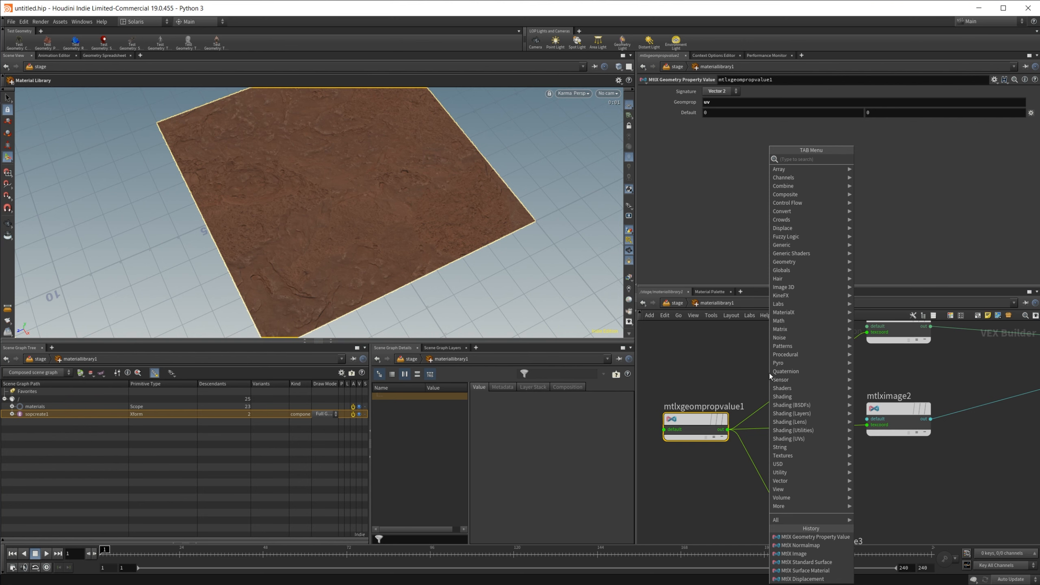
{"action": "type", "text": "mul"}
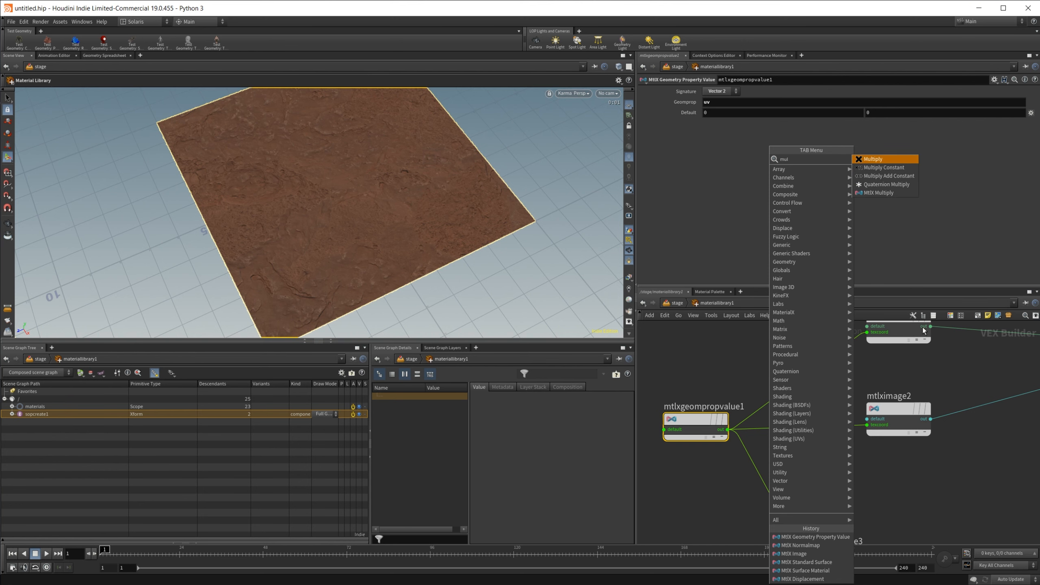
{"action": "left_click", "coordinate": [874, 190]}
{"action": "left_click", "coordinate": [762, 376]}
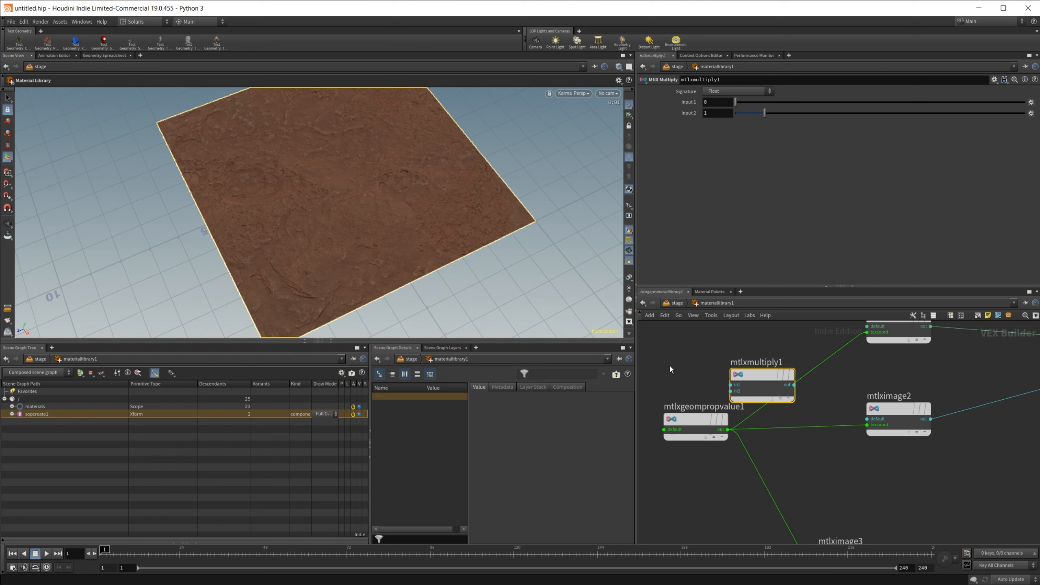
{"action": "middle_click_drag", "start_coordinate": [700, 411], "coordinate": [768, 408]}
Route the geometry property value through the multiply node's first input and into the texcoord inputs of all three image nodes.
{"action": "left_click_drag", "start_coordinate": [756, 419], "coordinate": [711, 401]}
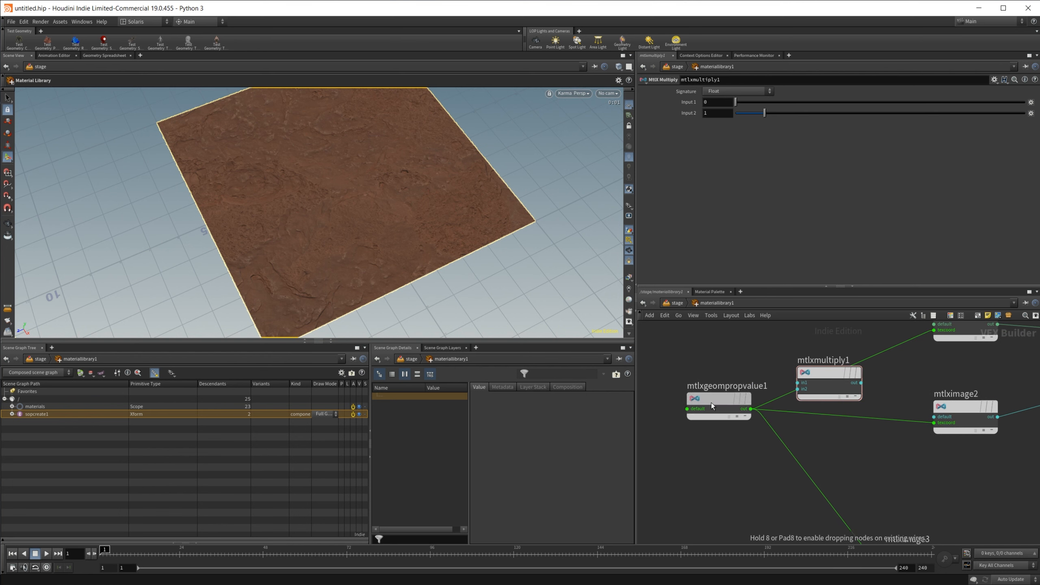
{"action": "left_click_drag", "start_coordinate": [822, 388], "coordinate": [830, 382]}
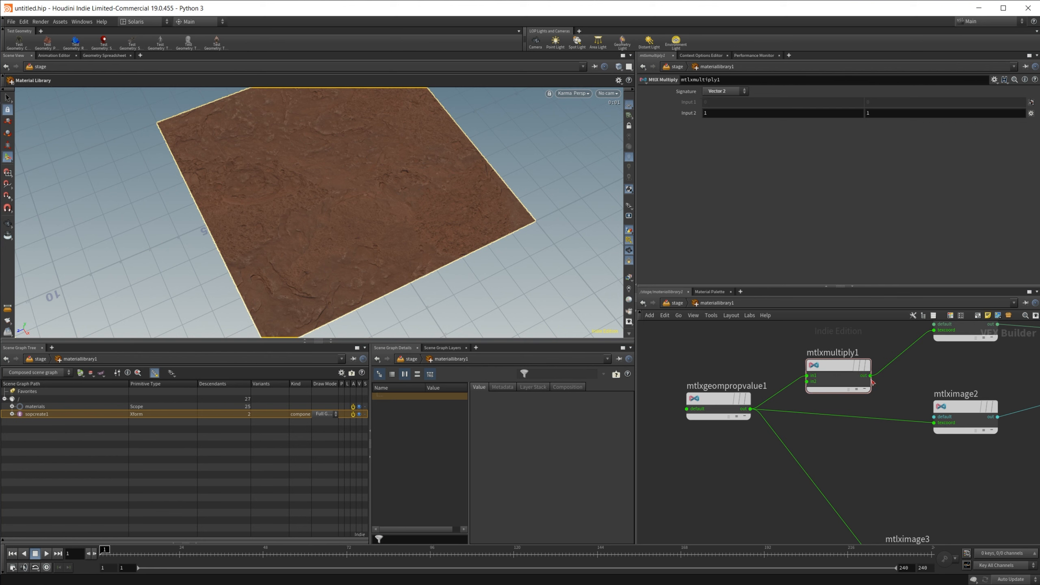
{"action": "middle_click_drag", "start_coordinate": [873, 382], "coordinate": [779, 330]}
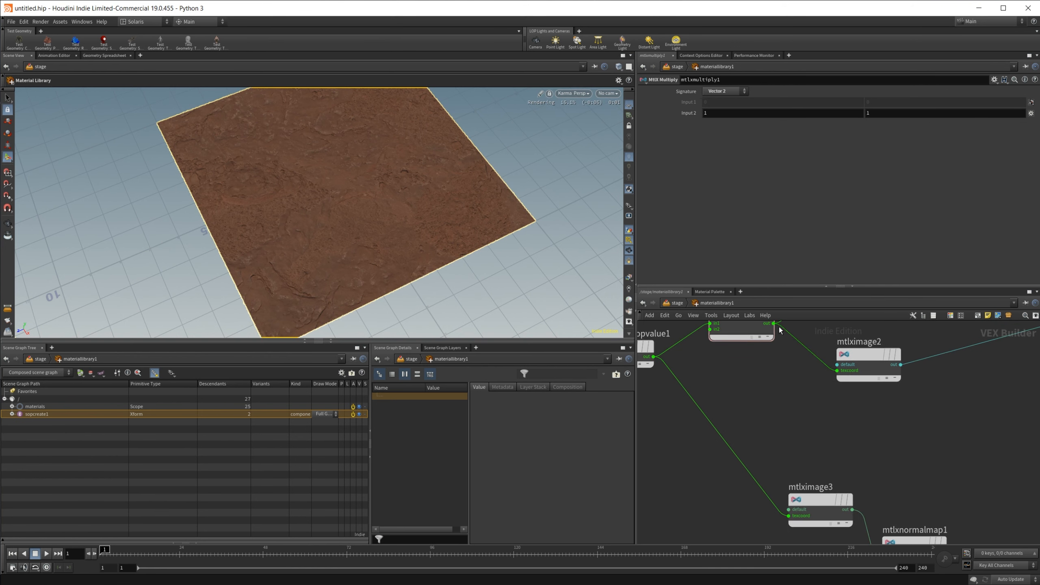
{"action": "left_click_drag", "start_coordinate": [773, 323], "coordinate": [789, 515]}
{"action": "middle_click_drag", "start_coordinate": [748, 315], "coordinate": [770, 427]}
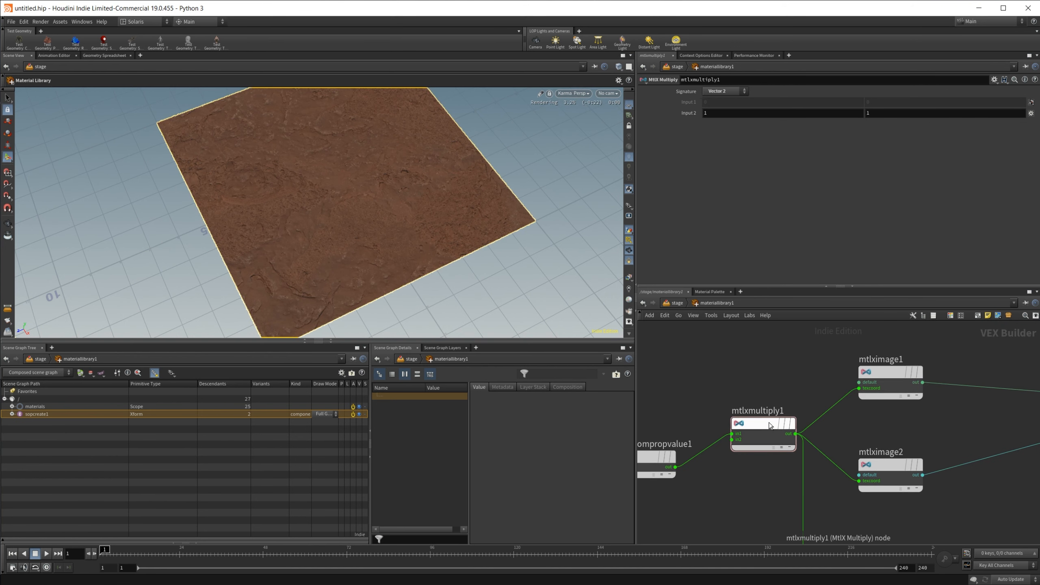
Set the second component of the multiply node's Input 2 to -1.
{"action": "left_click", "coordinate": [770, 426]}
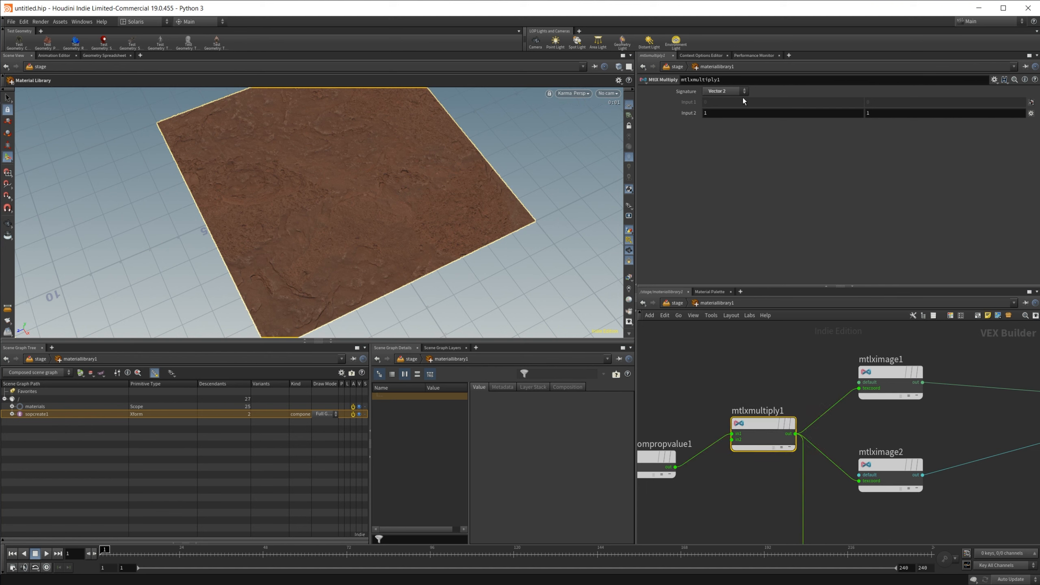
{"action": "left_click", "coordinate": [884, 114]}
{"action": "type", "text": "-1"}
{"action": "key", "text": "Return"}
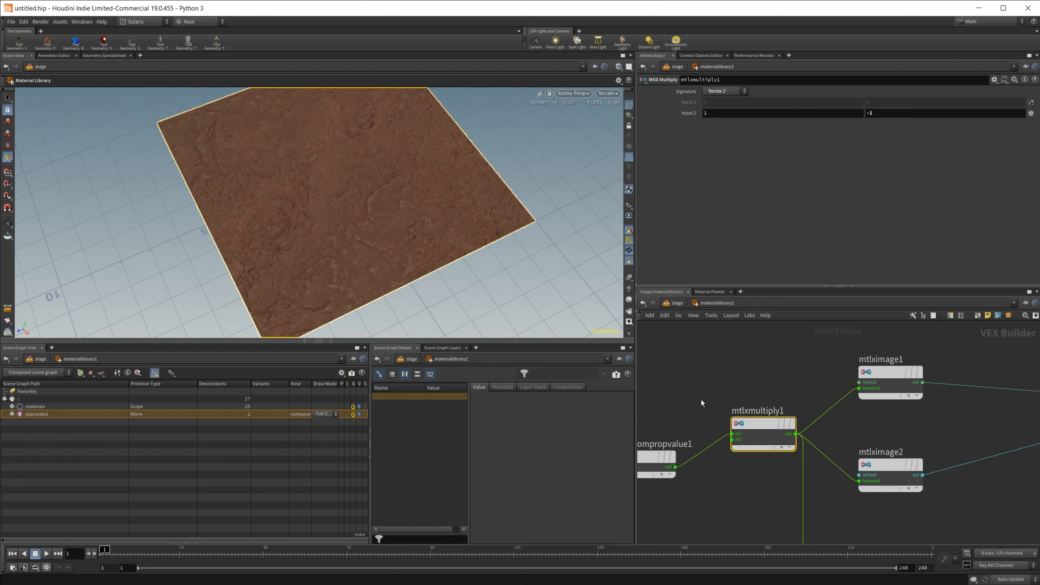
Export mtlxsurfacematerial1 with the multiplied UVs to MaterialX, overwriting Canyon.mtlx in F:/Tests/MtlX Demo.
{"action": "middle_click_drag", "start_coordinate": [942, 447], "coordinate": [571, 412]}
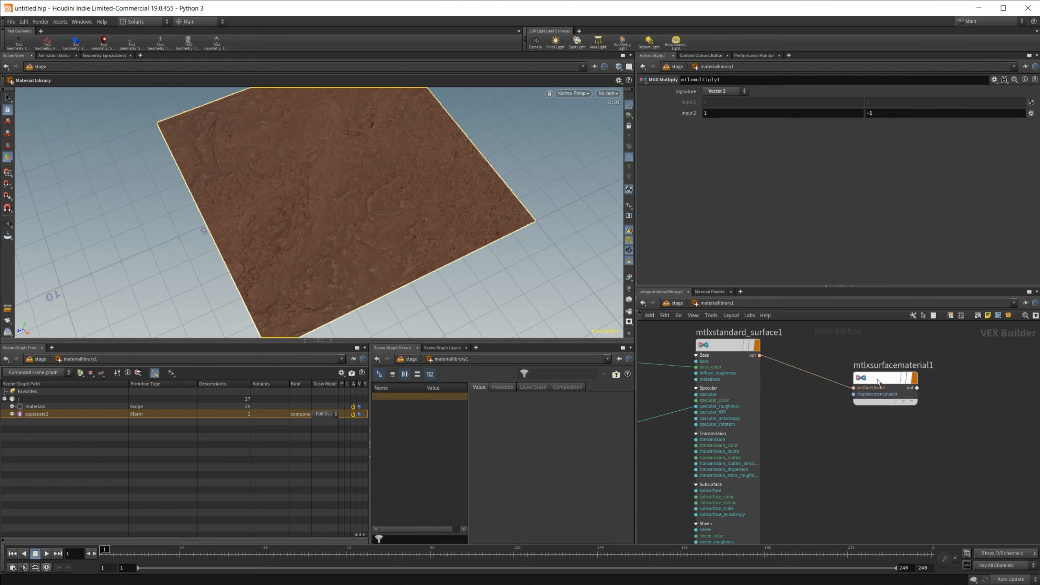
{"action": "right_click", "coordinate": [878, 383]}
{"action": "mouse_move", "coordinate": [906, 446]}
{"action": "left_click", "coordinate": [954, 450]}
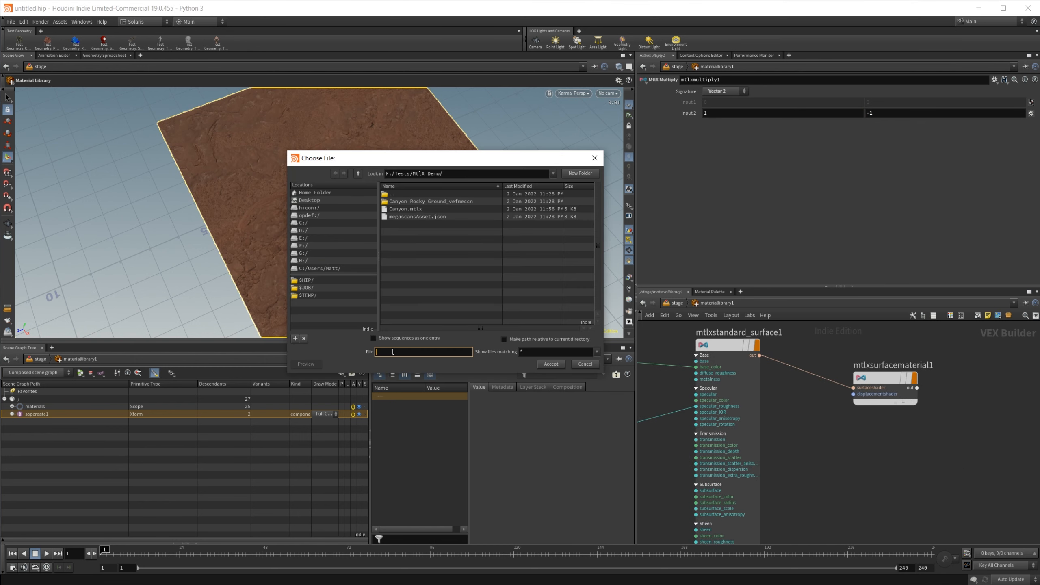
{"action": "left_click", "coordinate": [405, 209]}
{"action": "left_click", "coordinate": [551, 364]}
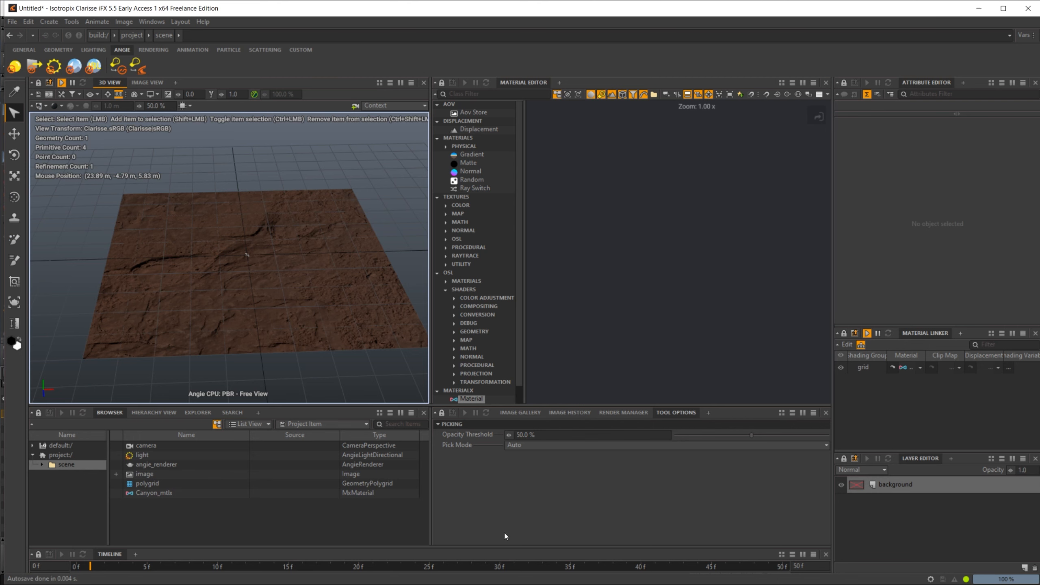
Switch to Clarisse and delete the outdated Canyon_mtlx material from the scene.
{"action": "left_click", "coordinate": [13, 23]}
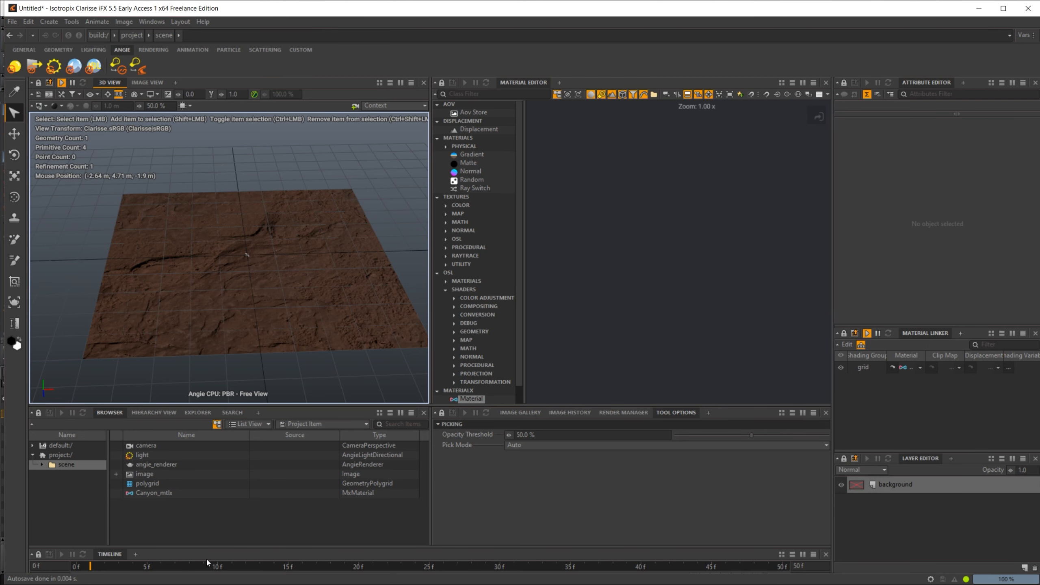
{"action": "left_click", "coordinate": [167, 493]}
{"action": "key", "text": "Delete"}
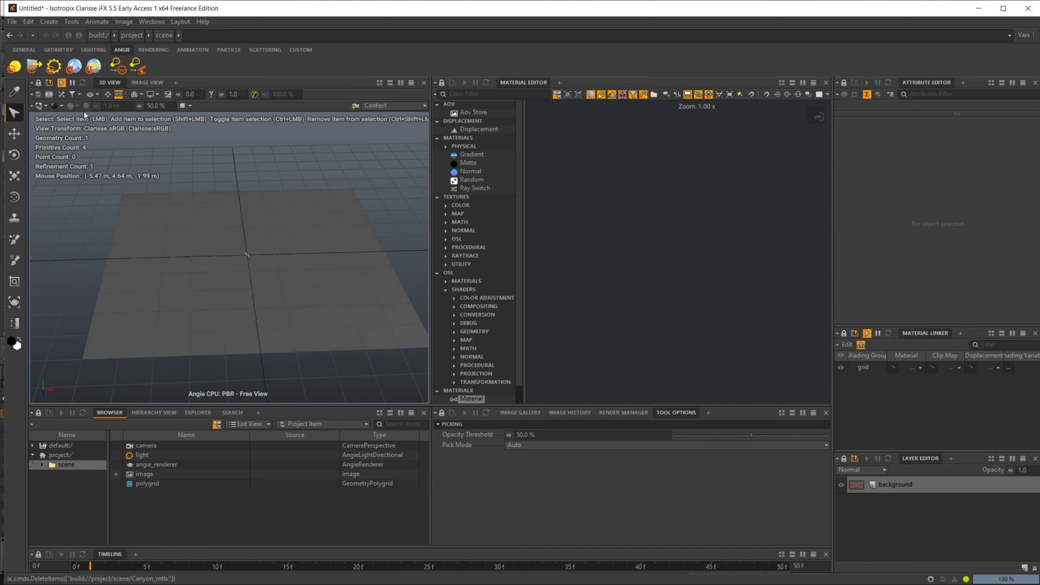
Import the re-exported Canyon.mtlx from the MtlX Demo folder and apply the Canyon_mtlx material to the grid.
{"action": "left_click", "coordinate": [12, 21]}
{"action": "mouse_move", "coordinate": [49, 103]}
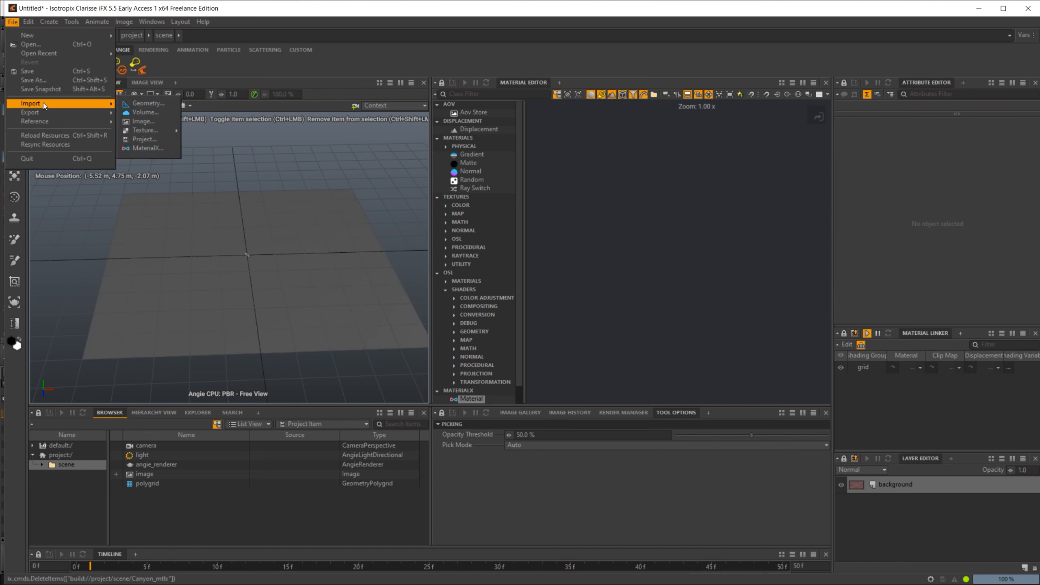
{"action": "left_click", "coordinate": [142, 150]}
{"action": "left_click", "coordinate": [692, 176]}
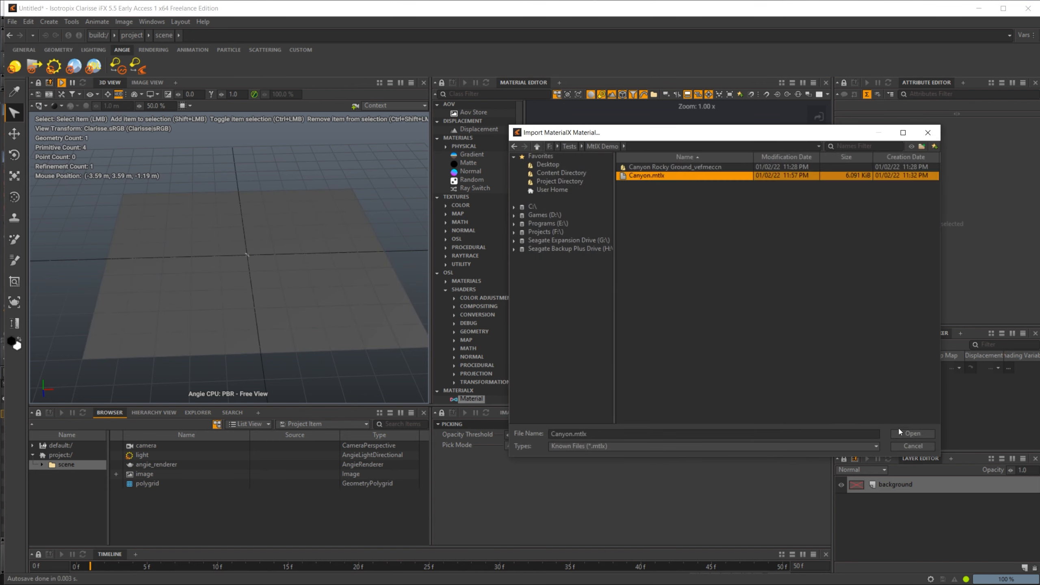
{"action": "left_click", "coordinate": [913, 434]}
{"action": "left_click_drag", "start_coordinate": [166, 495], "coordinate": [209, 301]}
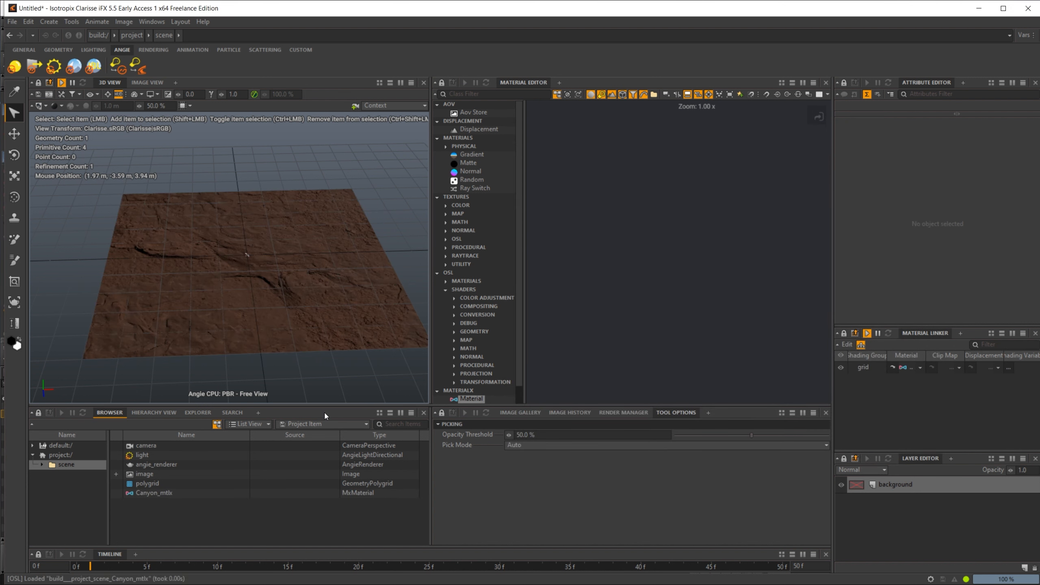
{"action": "left_click_drag", "start_coordinate": [342, 285], "coordinate": [334, 328], "text": "alt"}
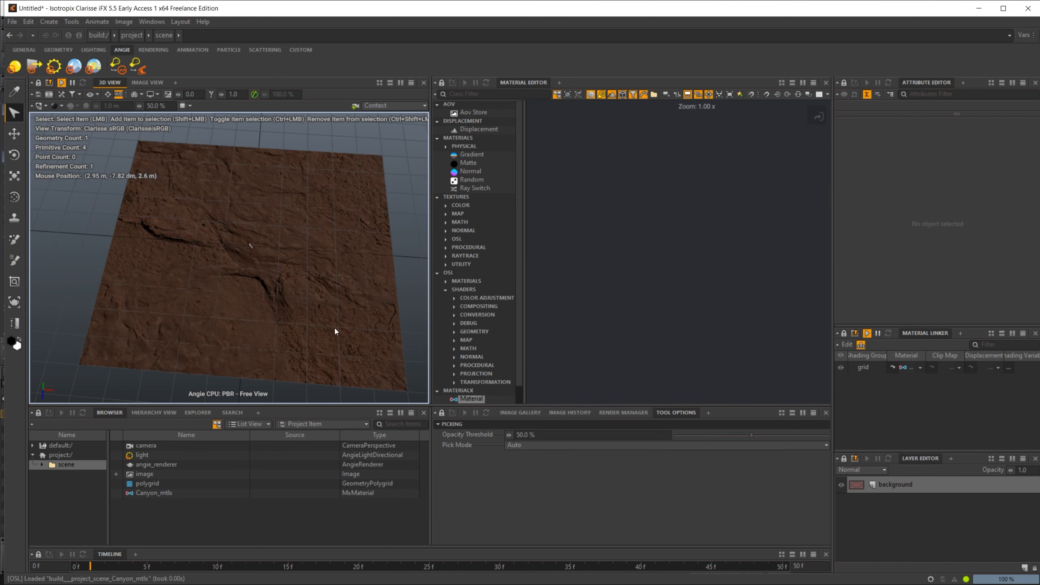
{"action": "left_click_drag", "start_coordinate": [190, 273], "coordinate": [286, 306], "text": "alt"}
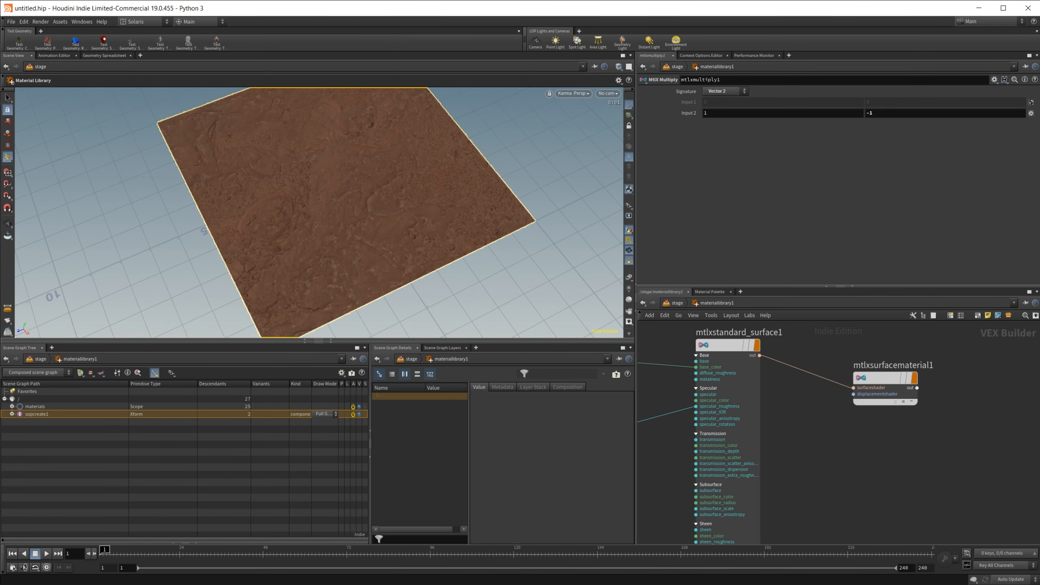
Switch to Houdini, try bypassing the mtlxmultiply1 node in the rock's material network, and turn its bypass back off.
{"action": "left_click_drag", "start_coordinate": [287, 176], "coordinate": [332, 251]}
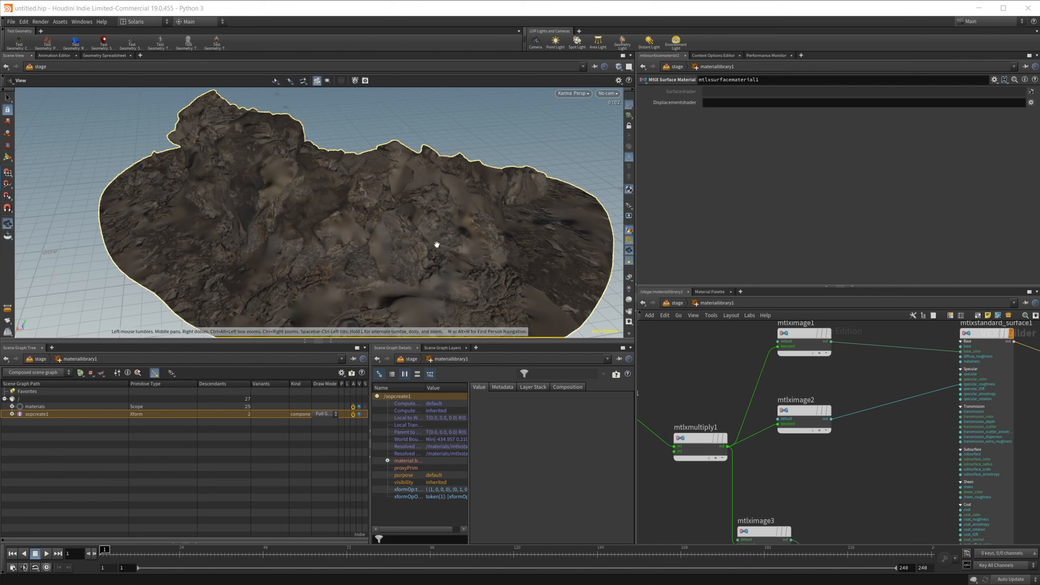
{"action": "left_click_drag", "start_coordinate": [431, 244], "coordinate": [364, 284]}
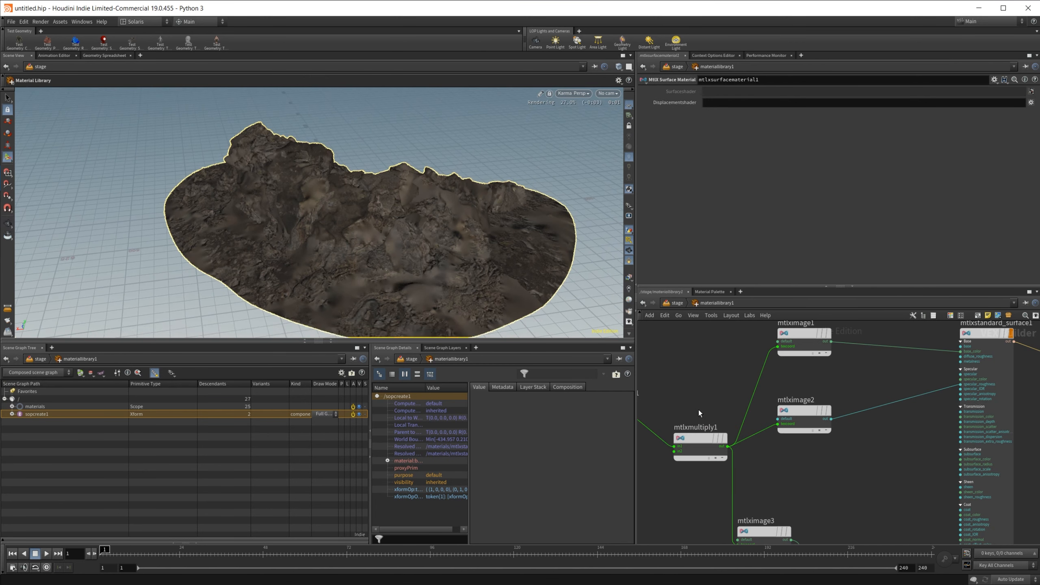
{"action": "middle_click_drag", "start_coordinate": [693, 411], "coordinate": [711, 412]}
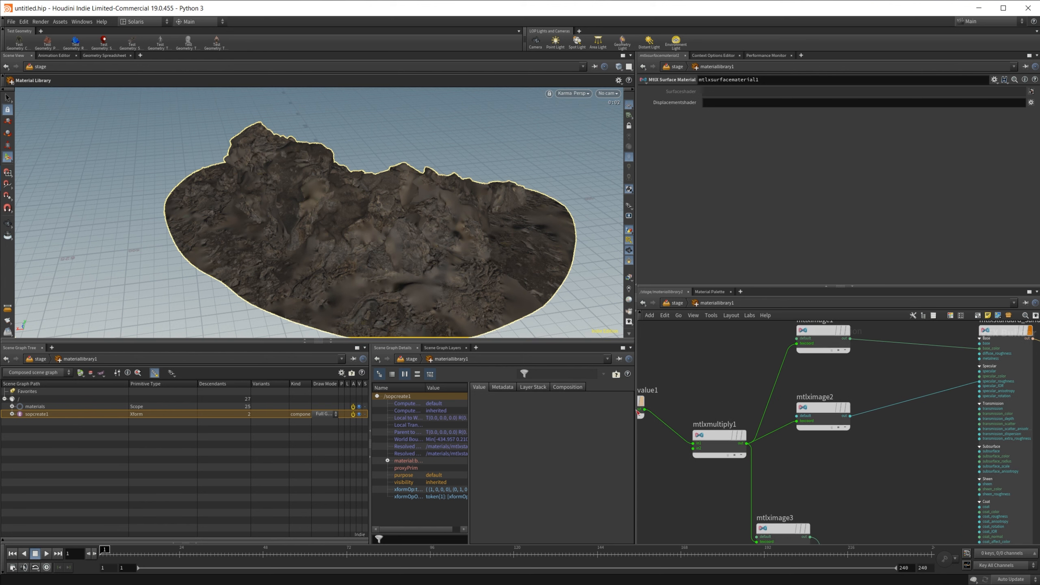
{"action": "left_click", "coordinate": [720, 436]}
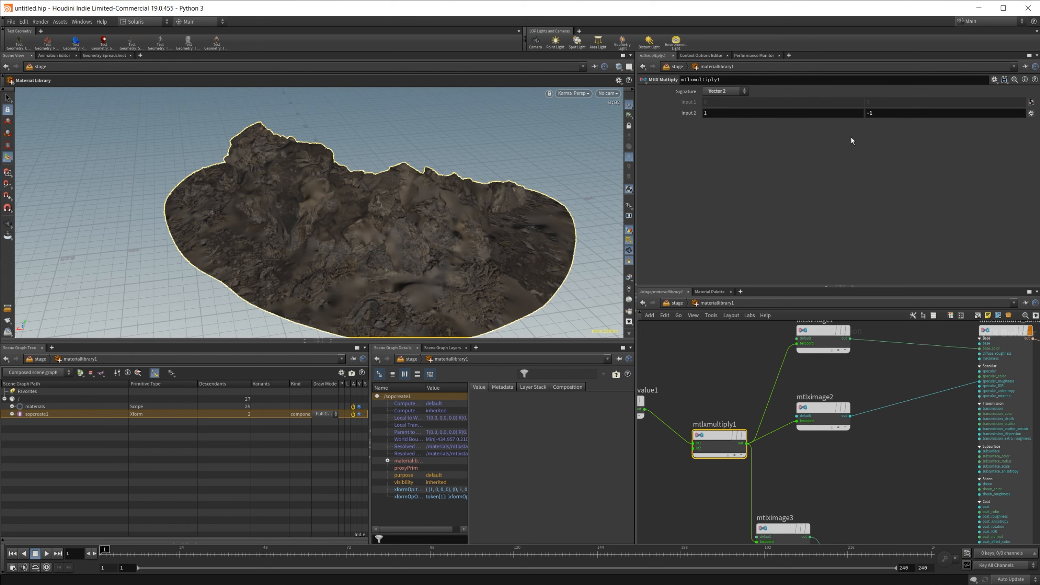
{"action": "key", "text": "Return"}
{"action": "left_click", "coordinate": [666, 407]}
{"action": "left_click", "coordinate": [721, 434]}
{"action": "mouse_move", "coordinate": [721, 436]}
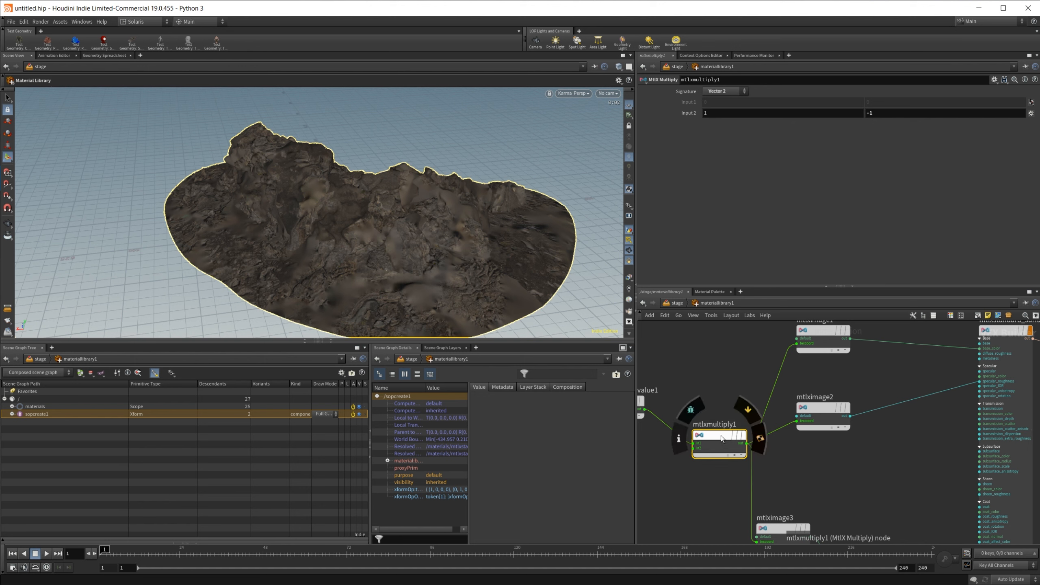
{"action": "left_click", "coordinate": [746, 415]}
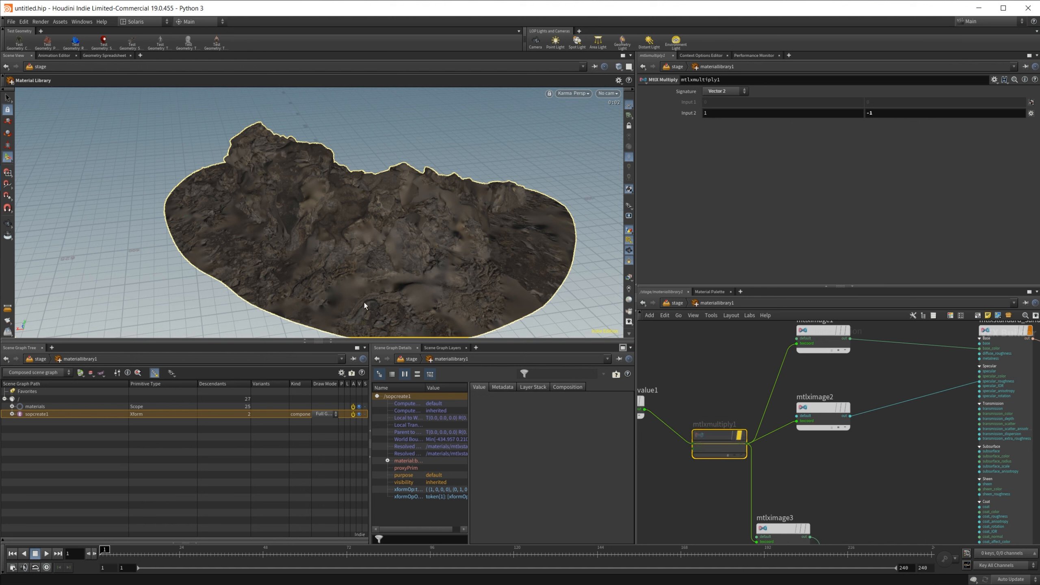
{"action": "mouse_move", "coordinate": [721, 440]}
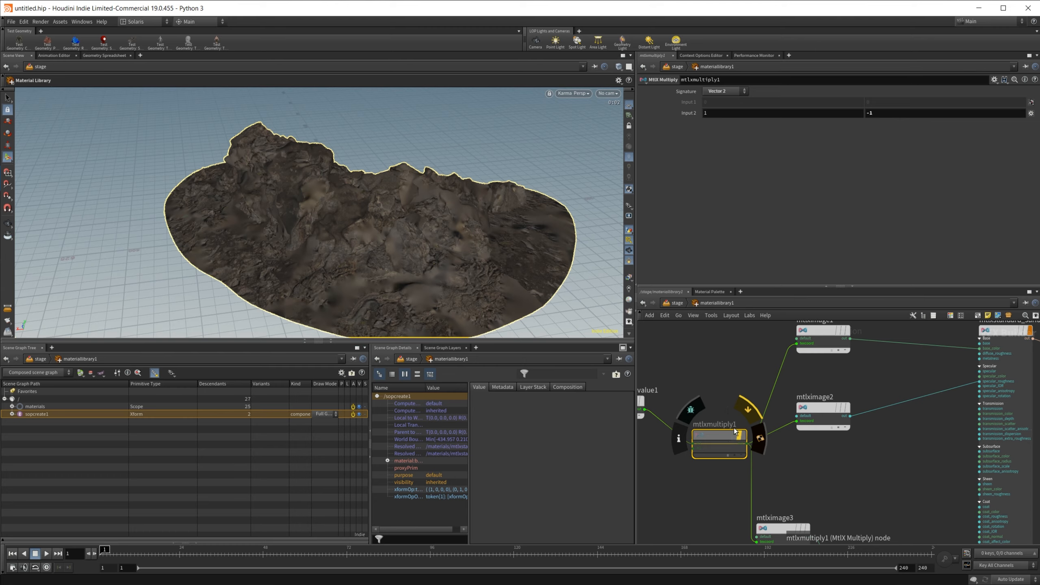
{"action": "left_click", "coordinate": [744, 417]}
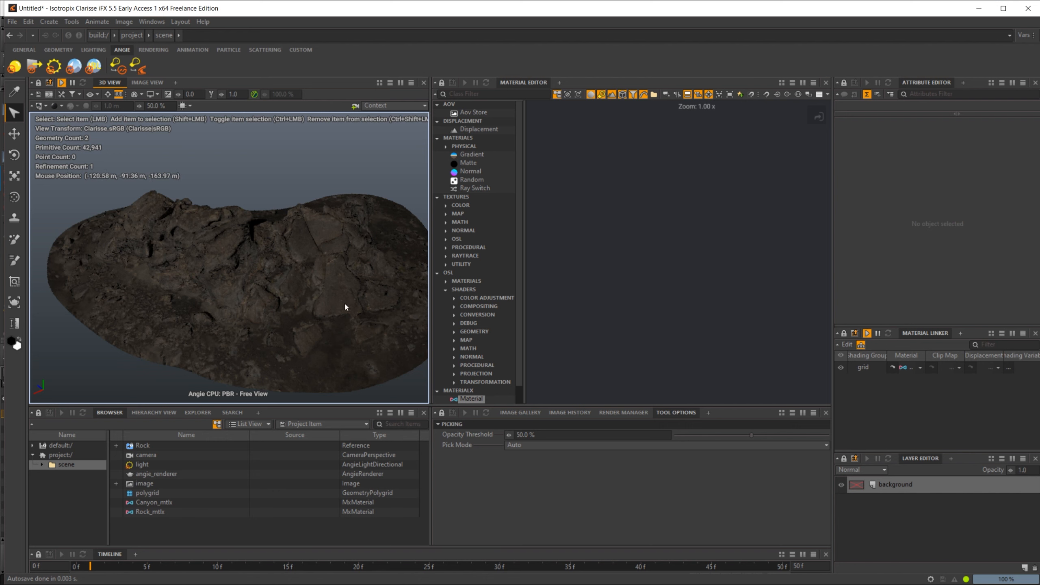
In Houdini, connect the geometry property value directly to the texcoord inputs of mtlximage1, mtlximage2 and mtlximage3, skipping mtlxmultiply1.
{"action": "left_click_drag", "start_coordinate": [277, 322], "coordinate": [310, 314], "text": "alt"}
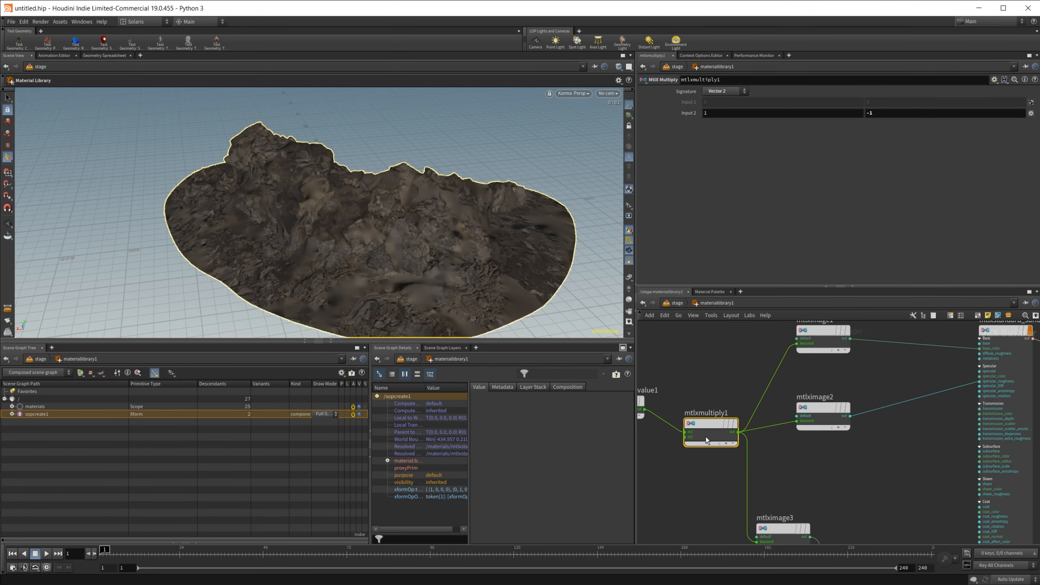
{"action": "middle_click_drag", "start_coordinate": [697, 478], "coordinate": [741, 489]}
{"action": "left_click_drag", "start_coordinate": [689, 421], "coordinate": [834, 364]}
{"action": "left_click_drag", "start_coordinate": [688, 421], "coordinate": [837, 433]}
{"action": "middle_click_drag", "start_coordinate": [699, 460], "coordinate": [694, 417]}
{"action": "left_click_drag", "start_coordinate": [683, 382], "coordinate": [801, 504]}
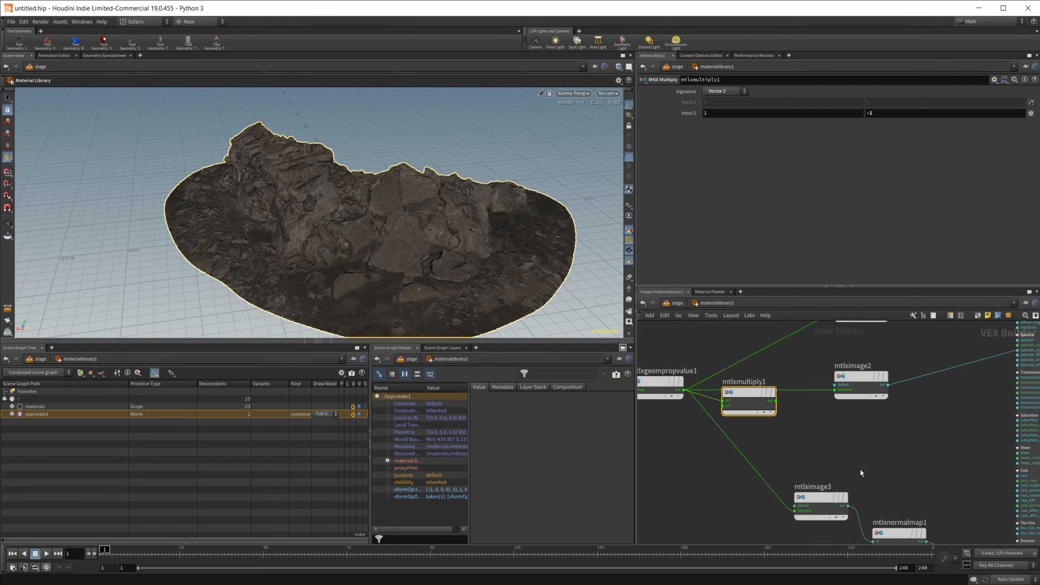
Export the rock's mtlxsurfacematerial1 to MaterialX, overwriting Rock.mtlx in F:/Tests/MtlX Demo.
{"action": "middle_click_drag", "start_coordinate": [901, 448], "coordinate": [618, 468]}
{"action": "right_click", "coordinate": [892, 369]}
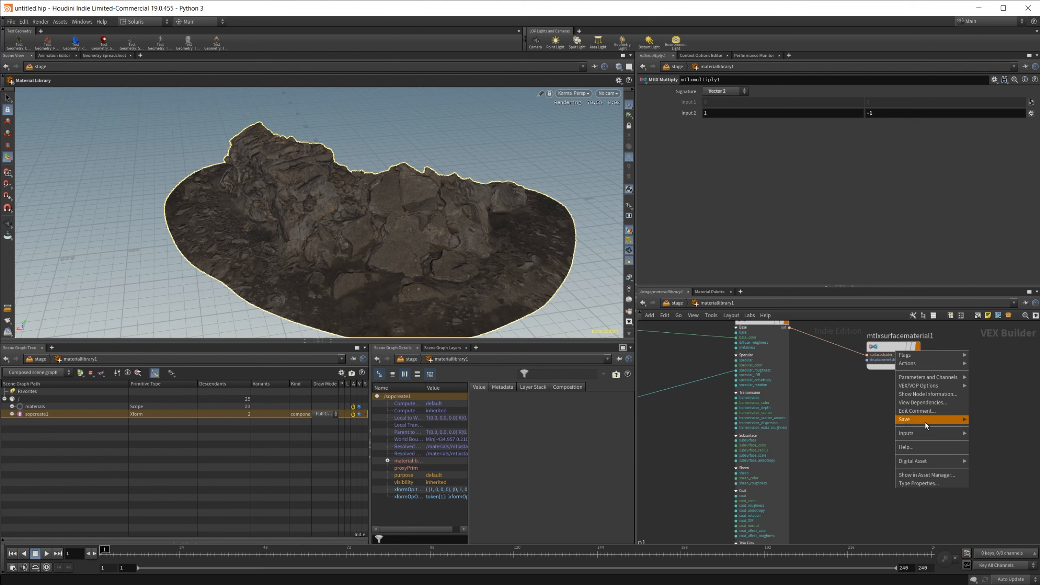
{"action": "mouse_move", "coordinate": [925, 423]}
{"action": "left_click", "coordinate": [984, 423]}
{"action": "left_click", "coordinate": [402, 239]}
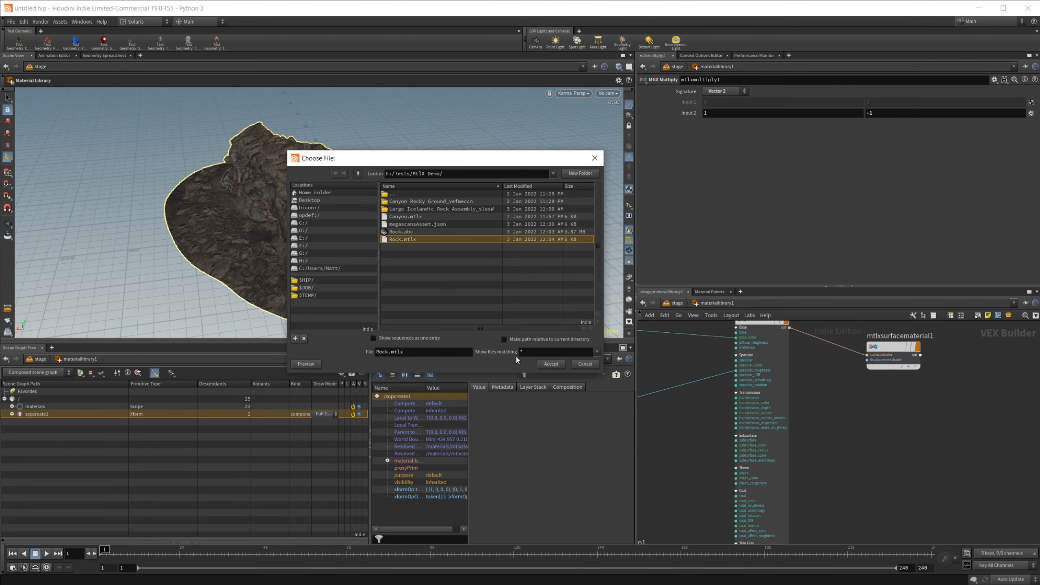
{"action": "left_click", "coordinate": [551, 364]}
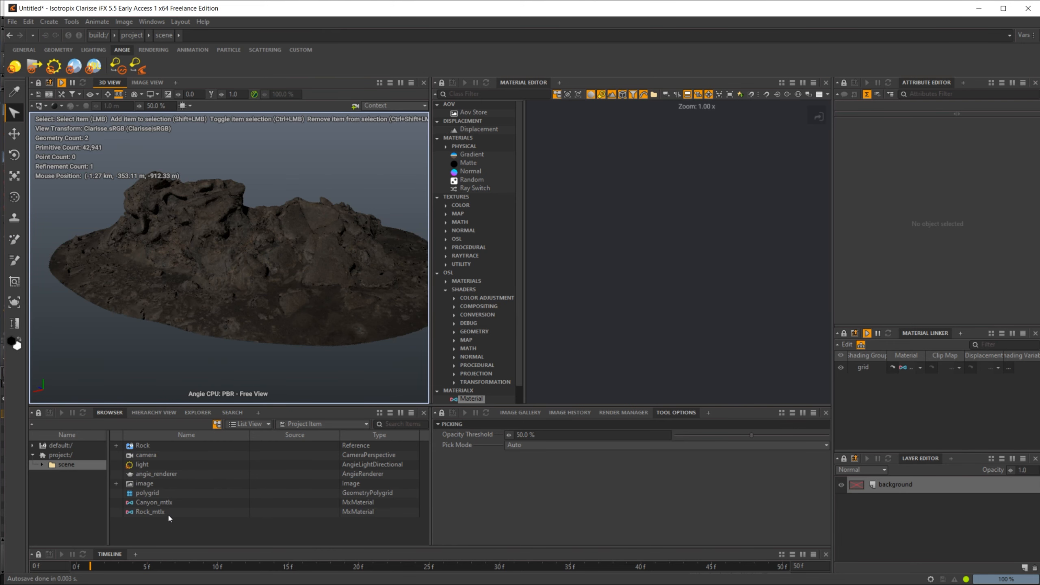
Switch to Clarisse, replace the outdated Rock_mtlx material with the re-exported Rock.mtlx, and apply it to the rock.
{"action": "left_click", "coordinate": [168, 518]}
{"action": "key", "text": "Delete"}
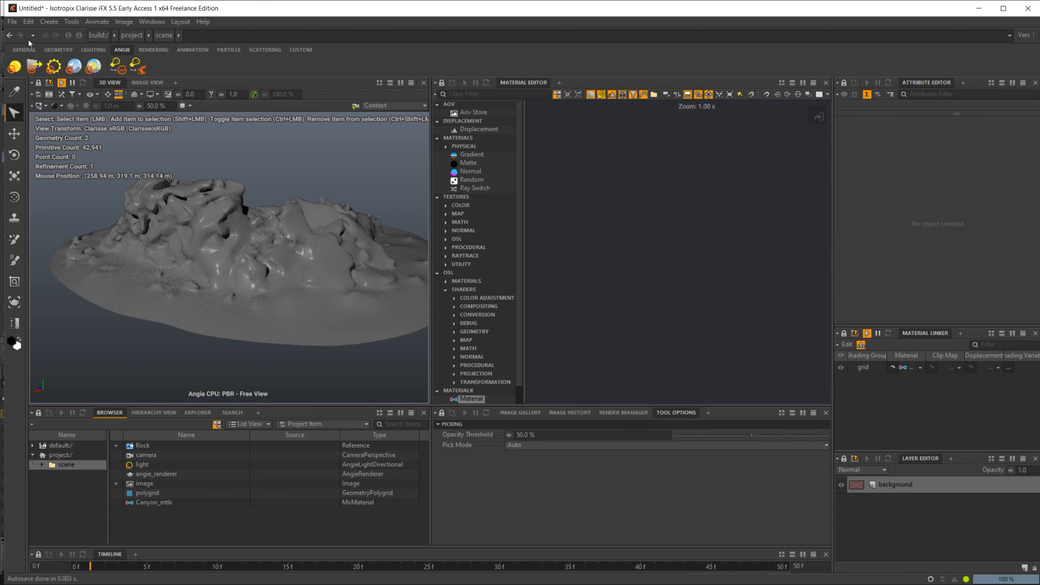
{"action": "left_click", "coordinate": [13, 21]}
{"action": "mouse_move", "coordinate": [50, 104]}
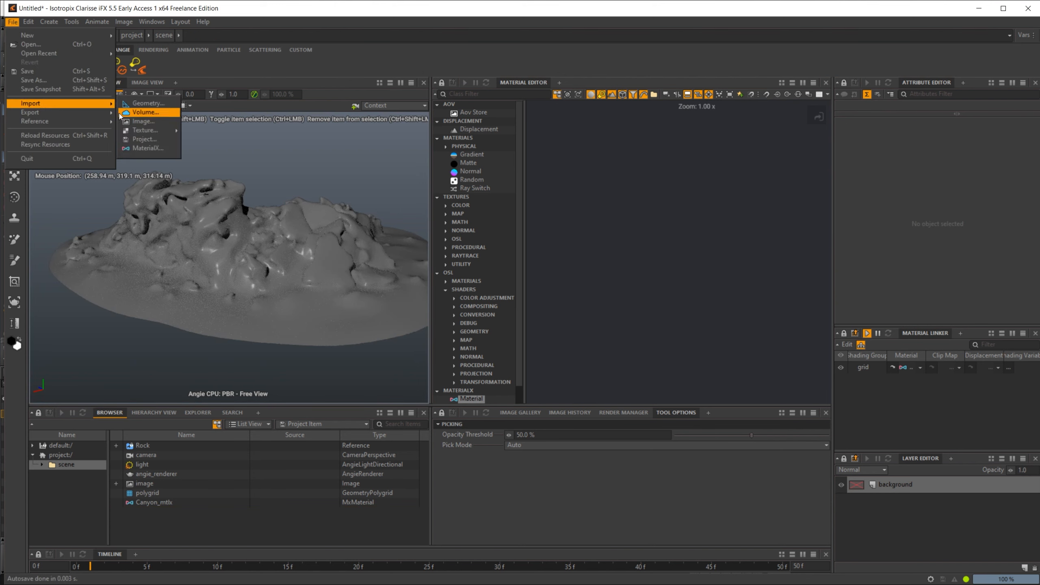
{"action": "left_click", "coordinate": [148, 148]}
{"action": "left_click", "coordinate": [643, 192]}
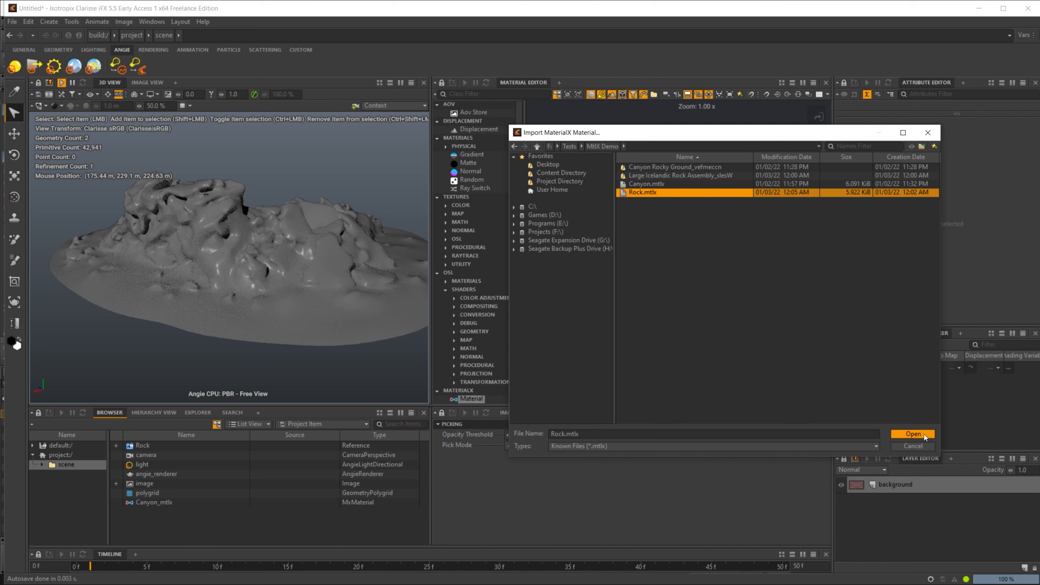
{"action": "left_click", "coordinate": [913, 433]}
{"action": "left_click_drag", "start_coordinate": [152, 515], "coordinate": [247, 311]}
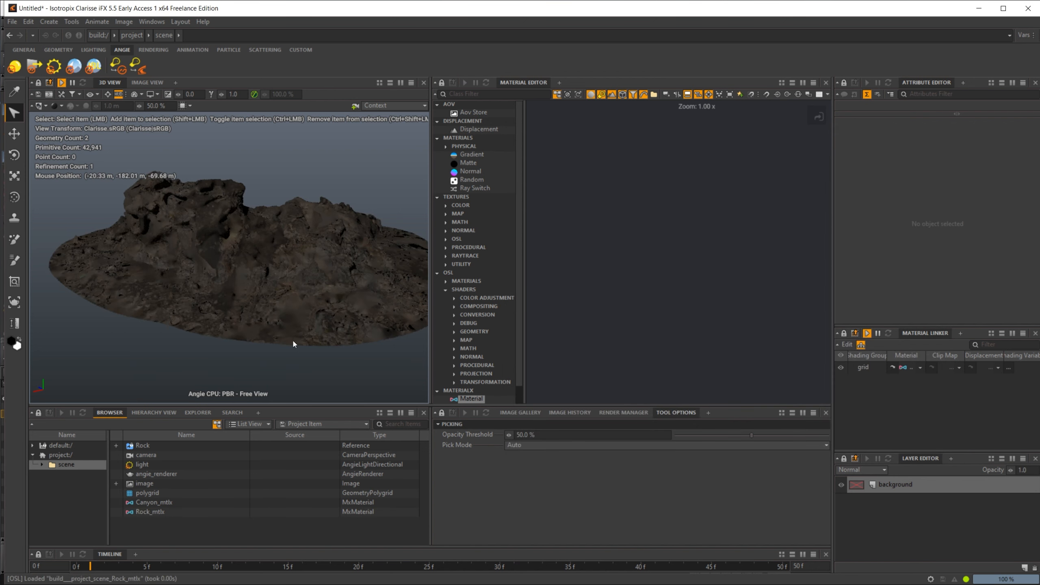
{"action": "left_click_drag", "start_coordinate": [293, 341], "coordinate": [305, 347], "text": "alt"}
{"action": "right_click_drag", "start_coordinate": [305, 346], "coordinate": [343, 329], "text": "alt"}
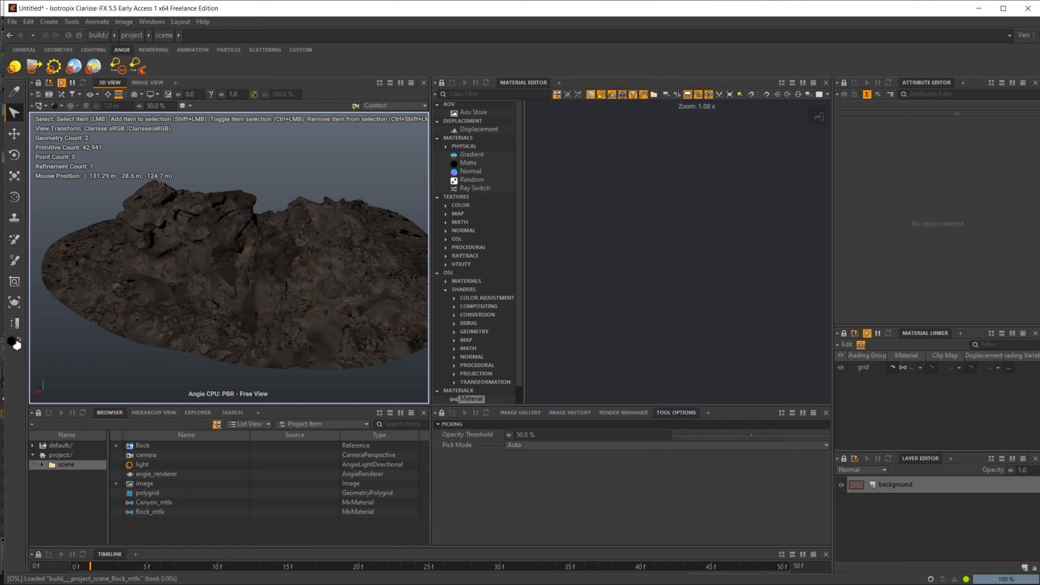
{"action": "left_click_drag", "start_coordinate": [387, 240], "coordinate": [352, 271], "text": "alt"}
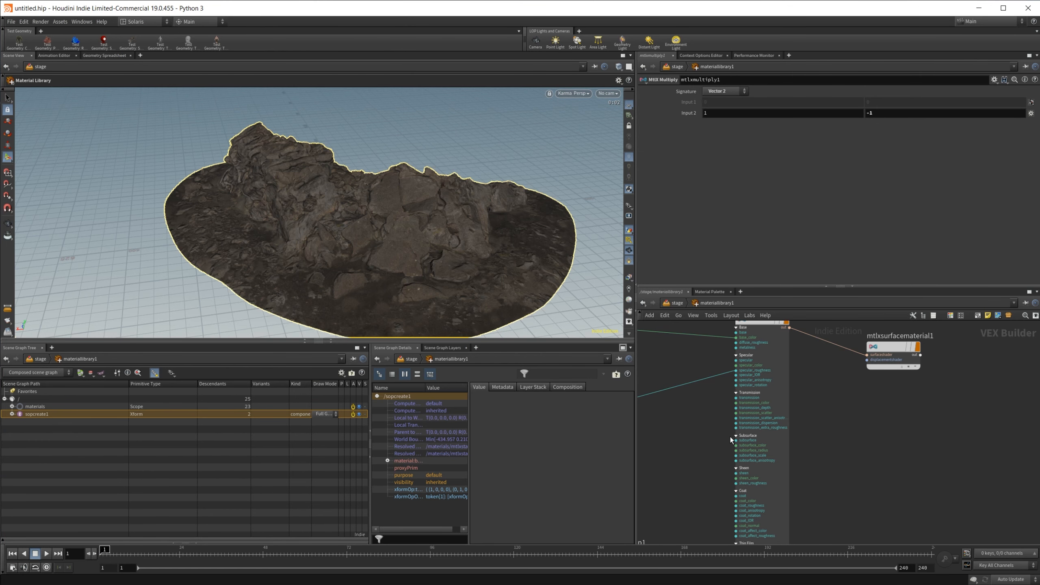
{"action": "middle_click_drag", "start_coordinate": [730, 437], "coordinate": [1012, 414]}
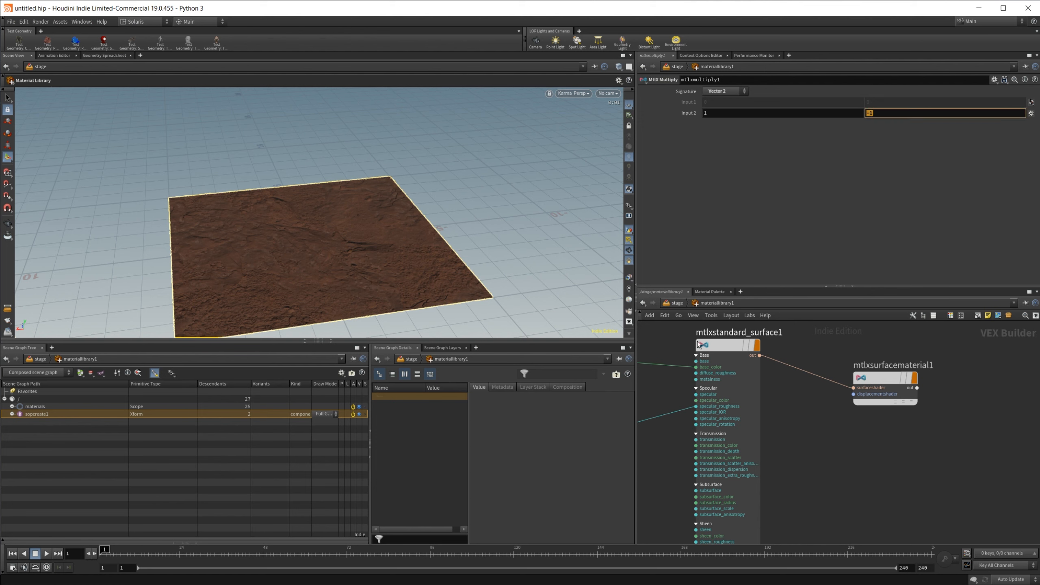
{"action": "middle_click_drag", "start_coordinate": [790, 438], "coordinate": [940, 418]}
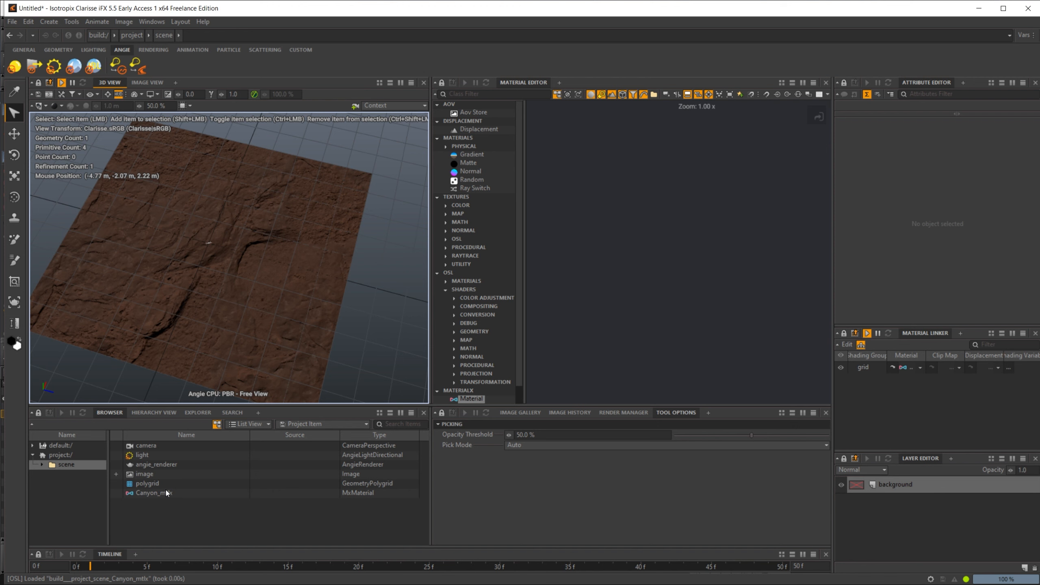
{"action": "middle_click_drag", "start_coordinate": [195, 300], "coordinate": [265, 301], "text": "alt"}
{"action": "left_click_drag", "start_coordinate": [265, 301], "coordinate": [268, 299], "text": "alt"}
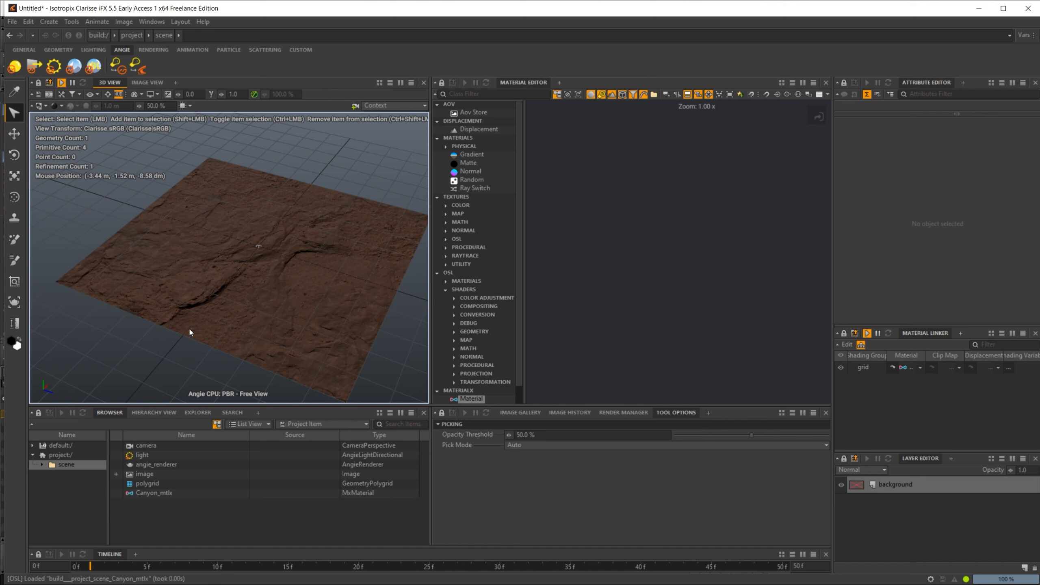
{"action": "left_click", "coordinate": [160, 493]}
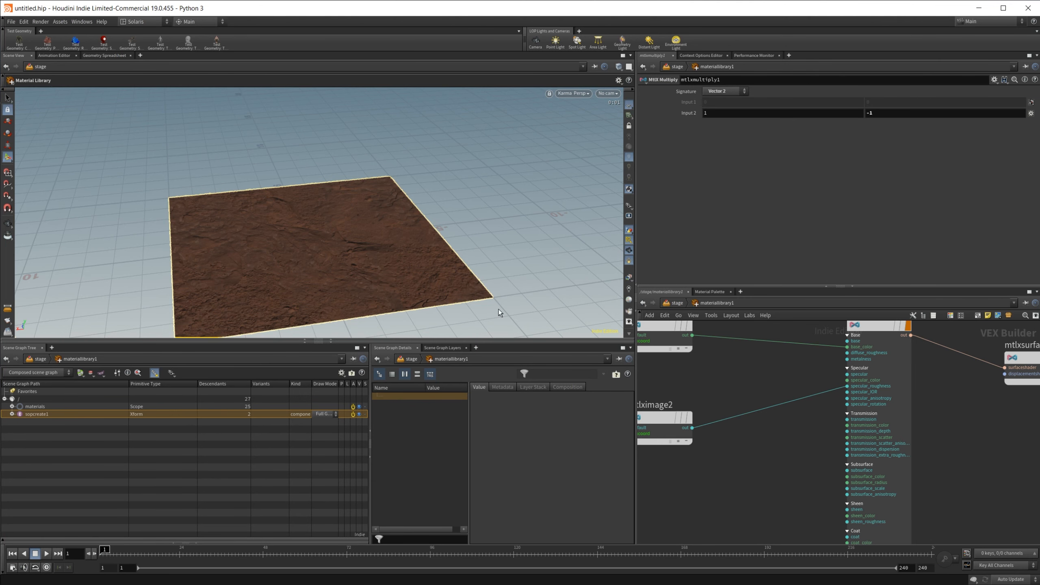
In Houdini, examine the canyon material's node connections and the parameters of the mtlximage2 roughness texture node.
{"action": "scroll", "coordinate": [710, 400], "scroll_direction": "down", "scroll_amount": 3}
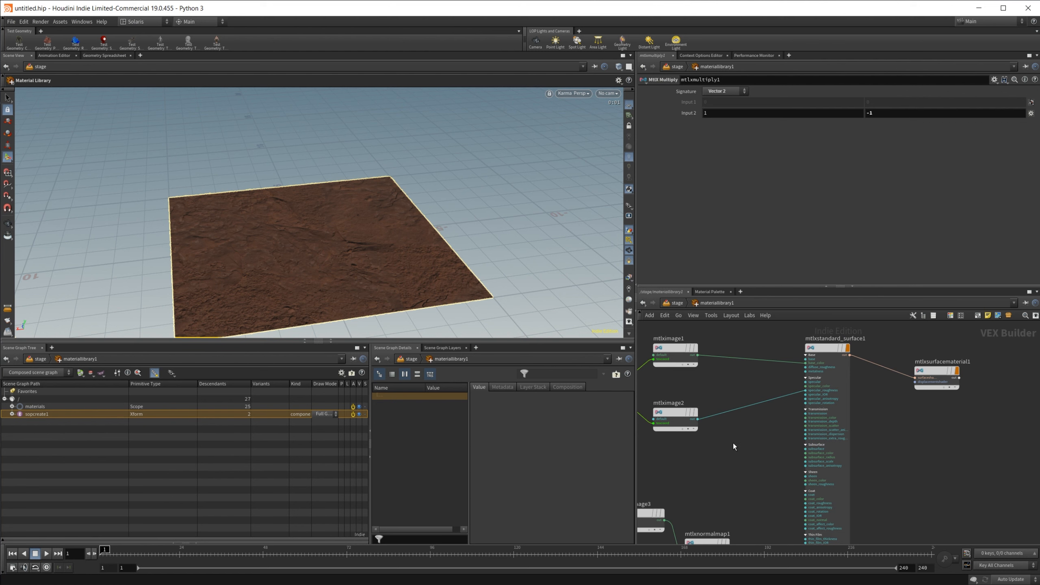
{"action": "middle_click_drag", "start_coordinate": [724, 456], "coordinate": [788, 439]}
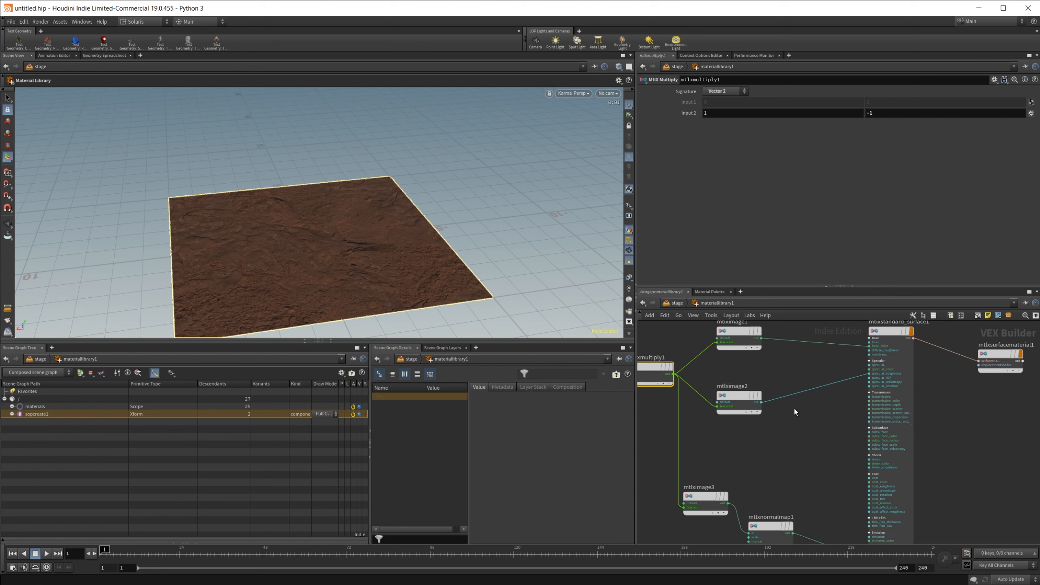
{"action": "scroll", "coordinate": [795, 405], "scroll_direction": "up", "scroll_amount": 2}
{"action": "right_click", "coordinate": [733, 395]}
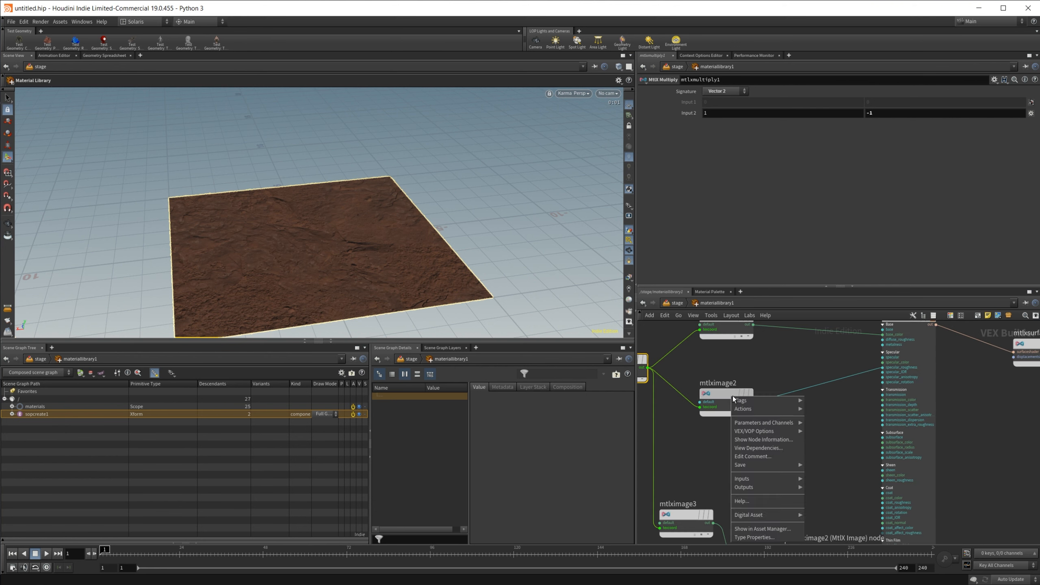
{"action": "left_click", "coordinate": [711, 470]}
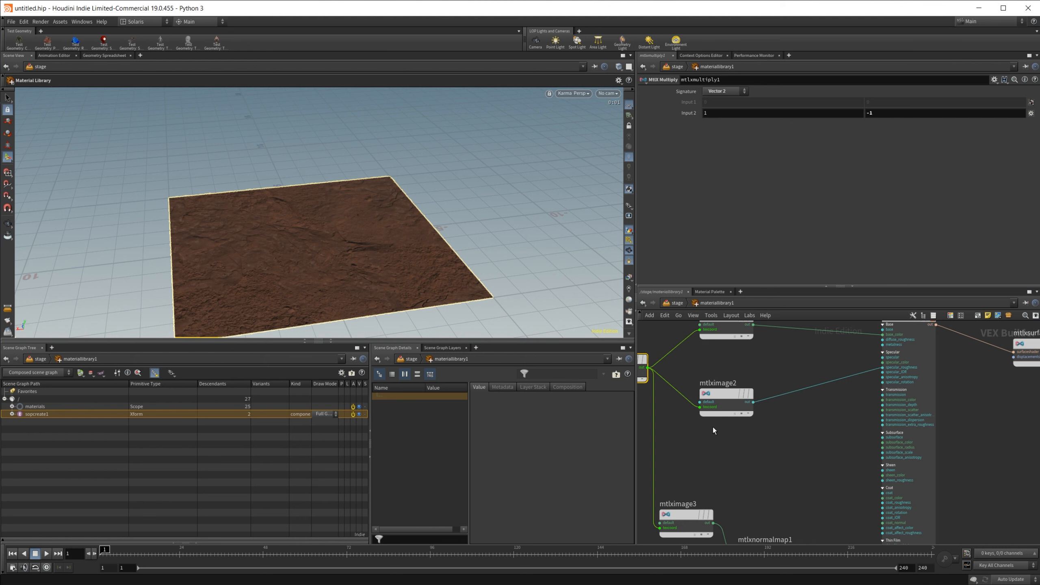
{"action": "left_click", "coordinate": [727, 403]}
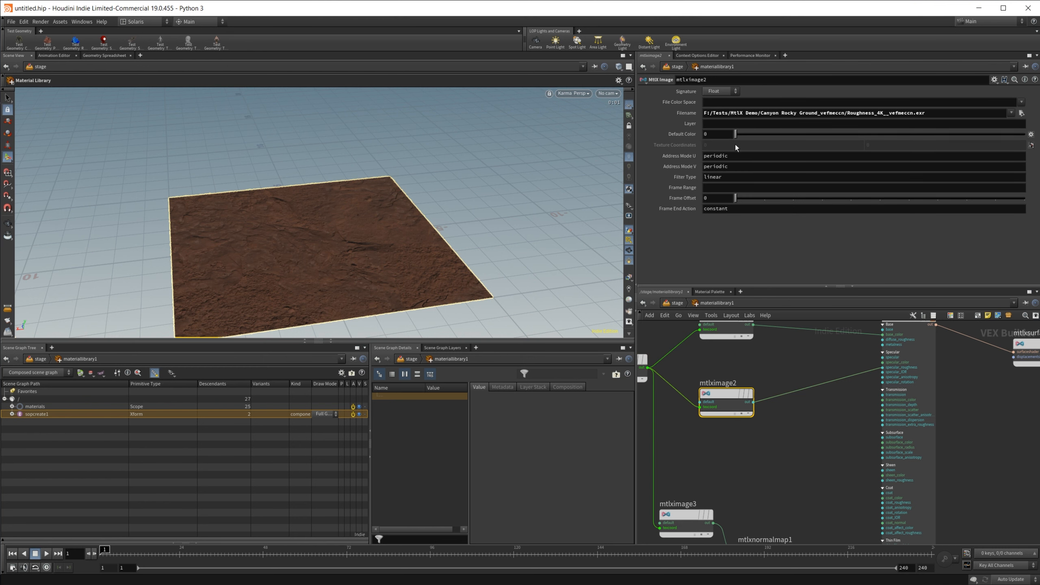
{"action": "middle_click_drag", "start_coordinate": [729, 370], "coordinate": [773, 383]}
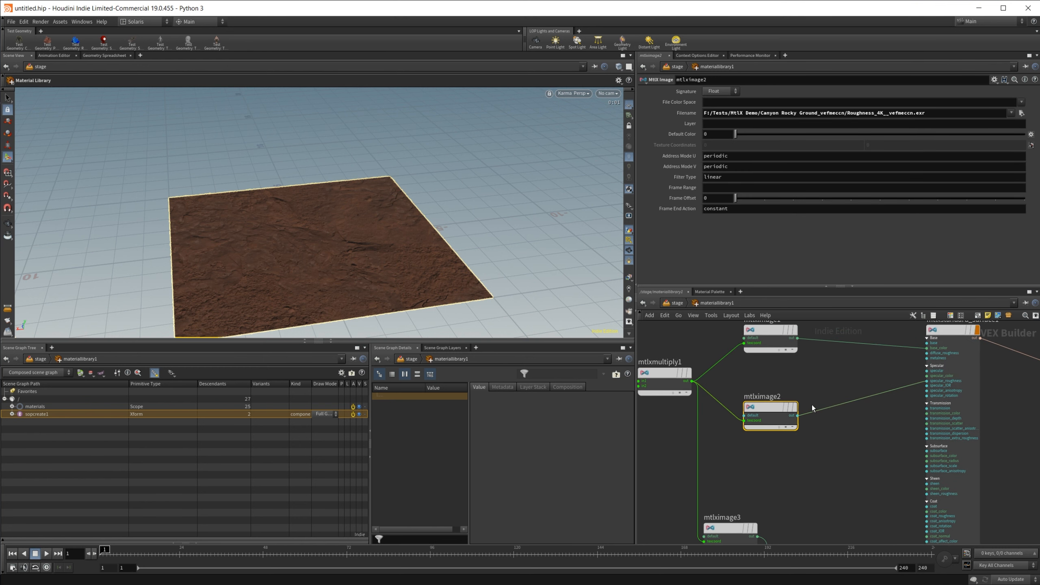
{"action": "middle_click_drag", "start_coordinate": [682, 428], "coordinate": [735, 431]}
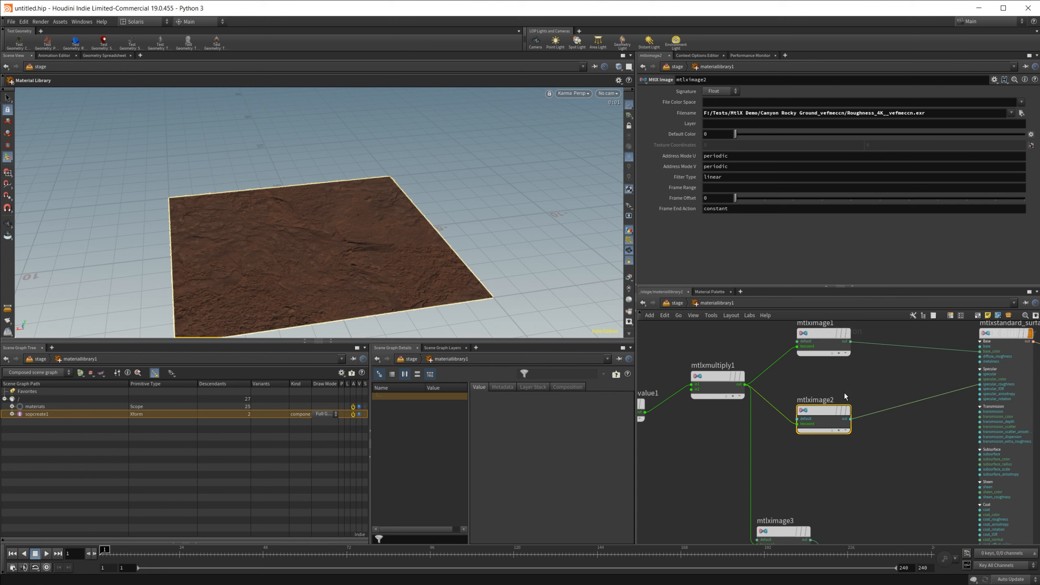
{"action": "middle_click_drag", "start_coordinate": [866, 391], "coordinate": [764, 431]}
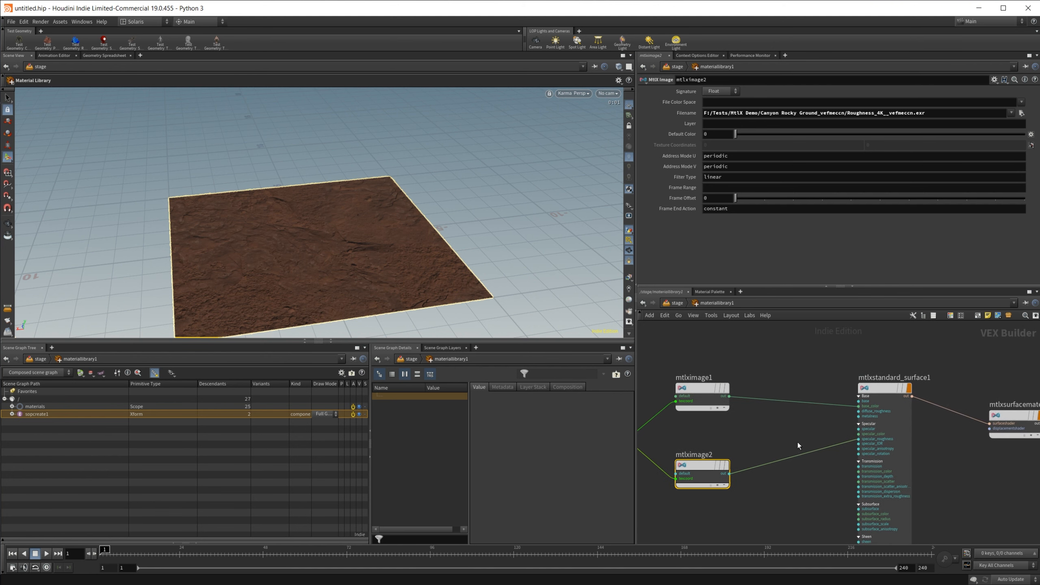